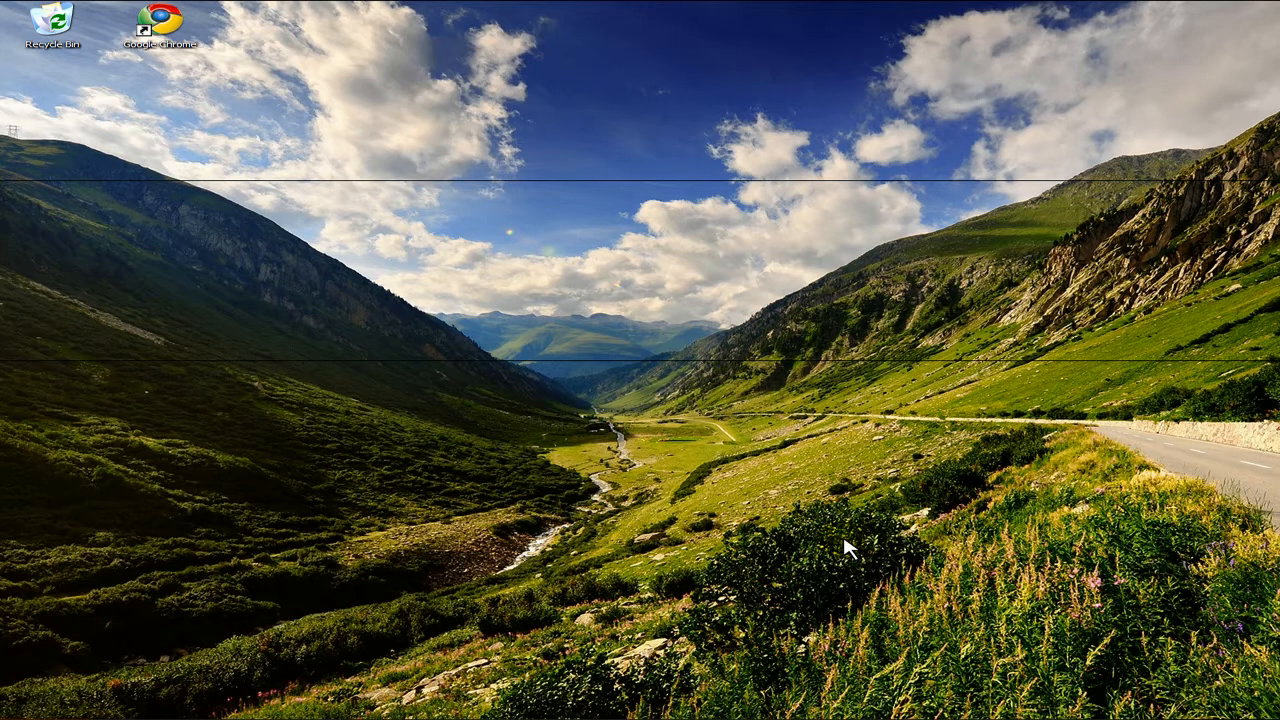
Look over the MAXON CINEMA 4D product page in the browser, minimize it and switch to CINEMA 4D.
click(686, 171)
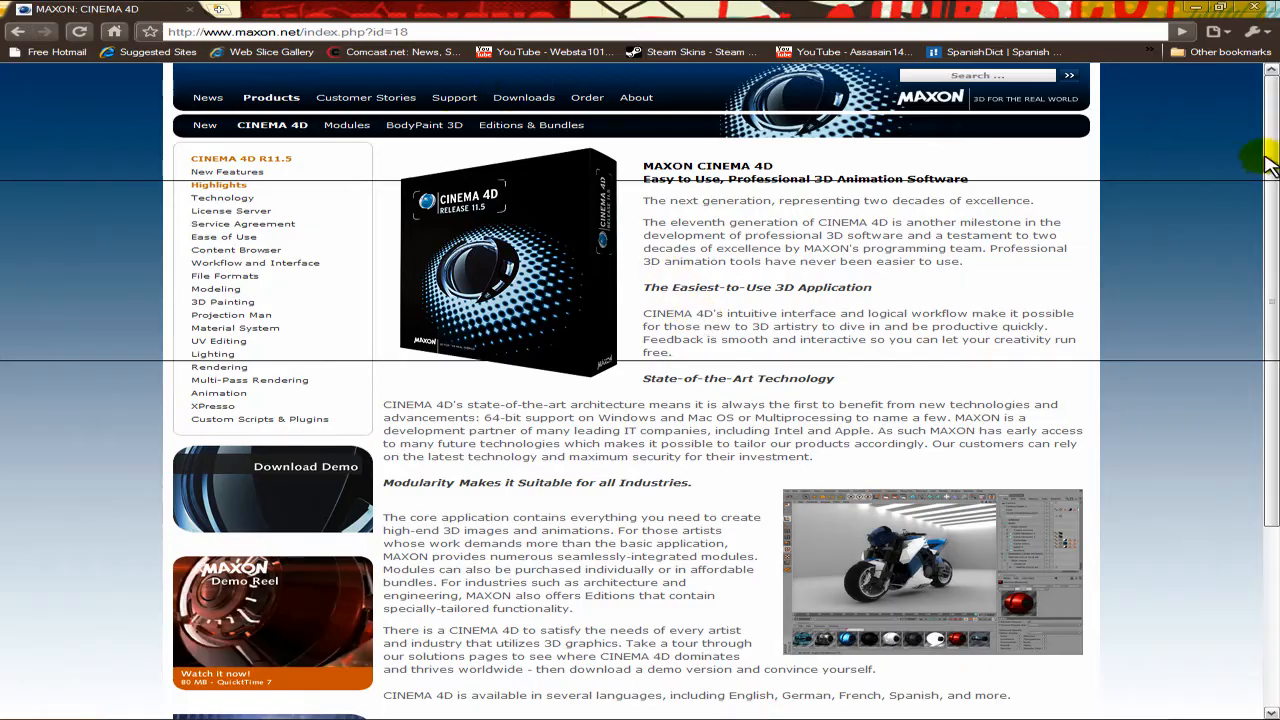
mouse_move(1269, 148)
mouse_down()
mouse_move(1268, 340)
mouse_move(1268, 160)
mouse_up()
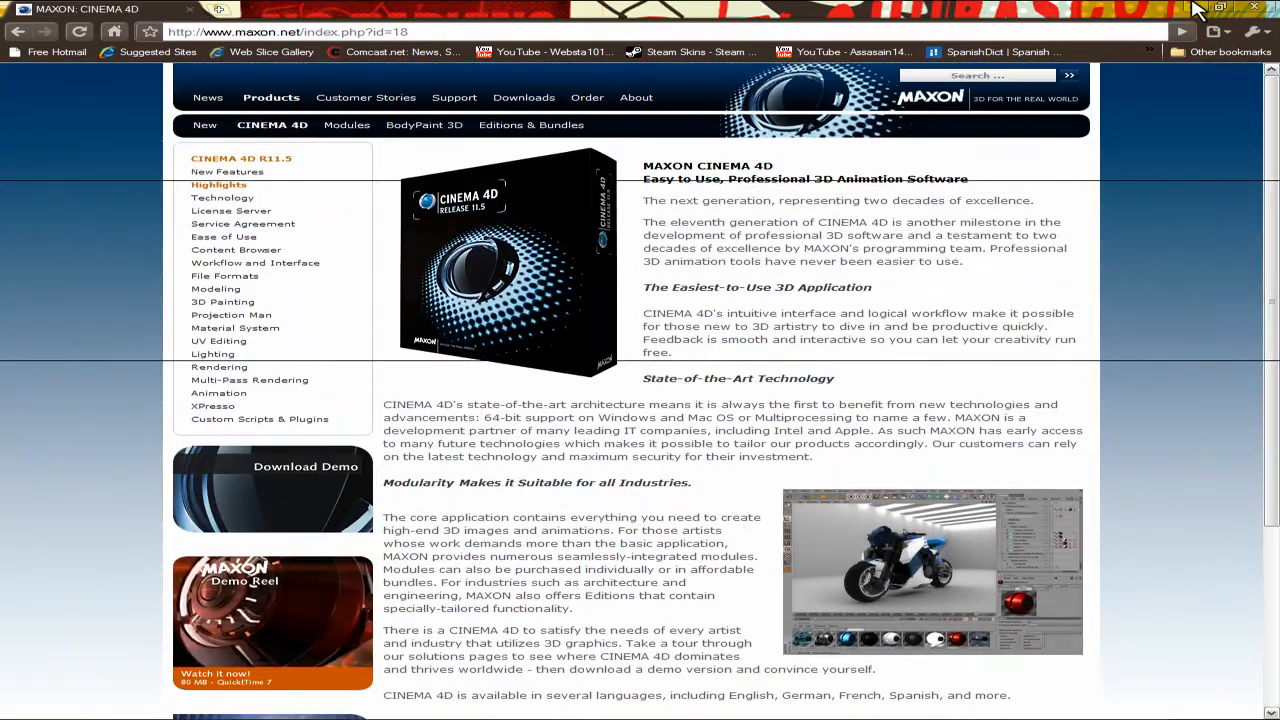
click(1087, 97)
click(1188, 4)
click(288, 718)
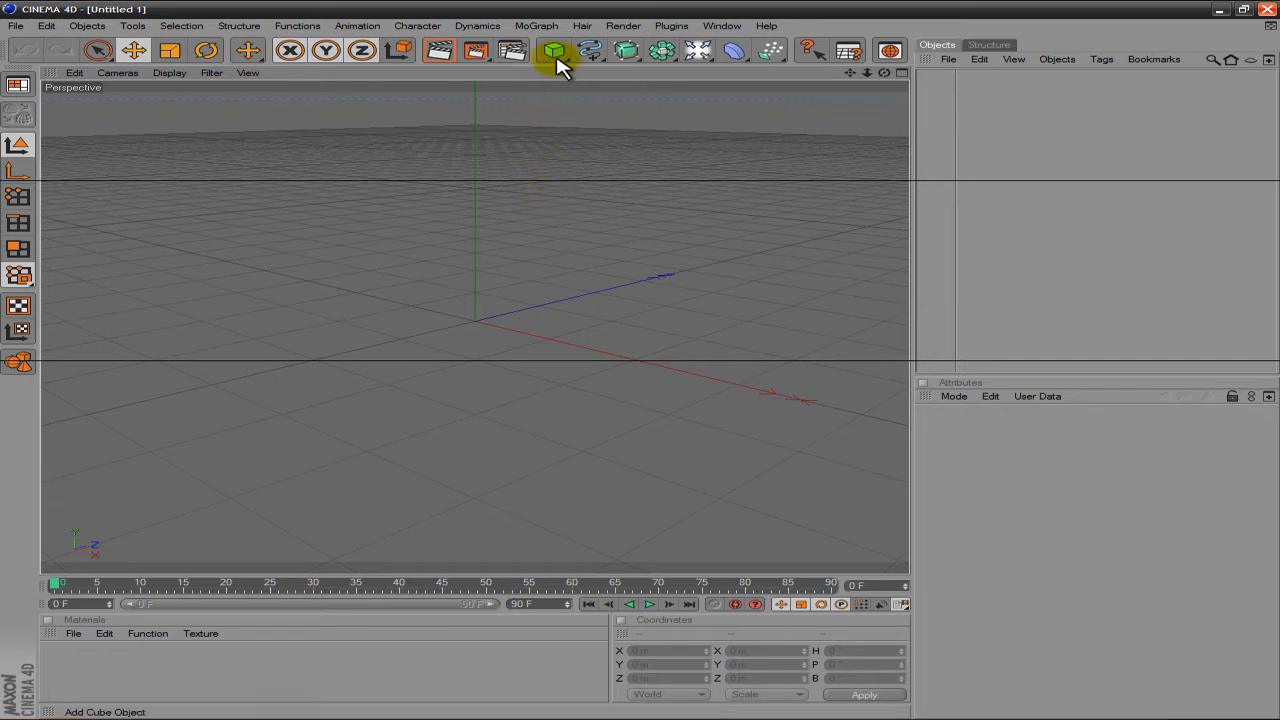
Add a Plane object to the scene and enter 99999999 for both its width and height.
drag(558, 63, 619, 12)
drag(560, 52, 696, 97)
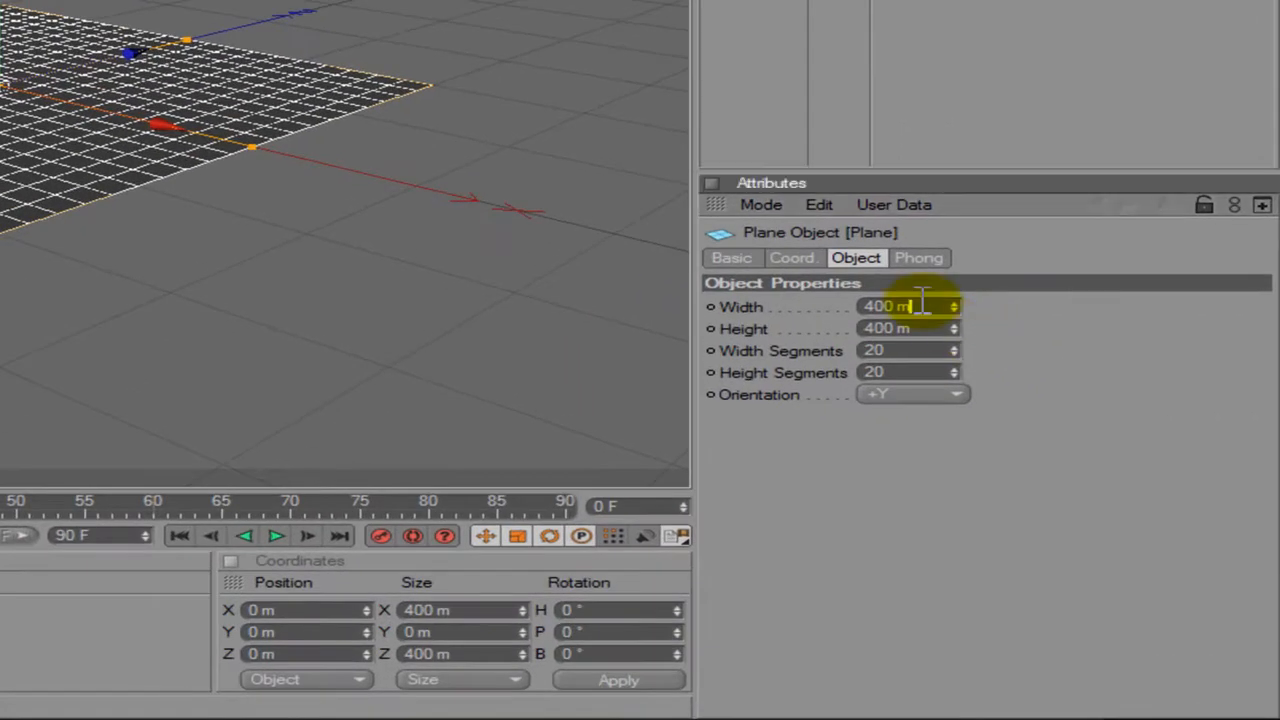
double_click(922, 305)
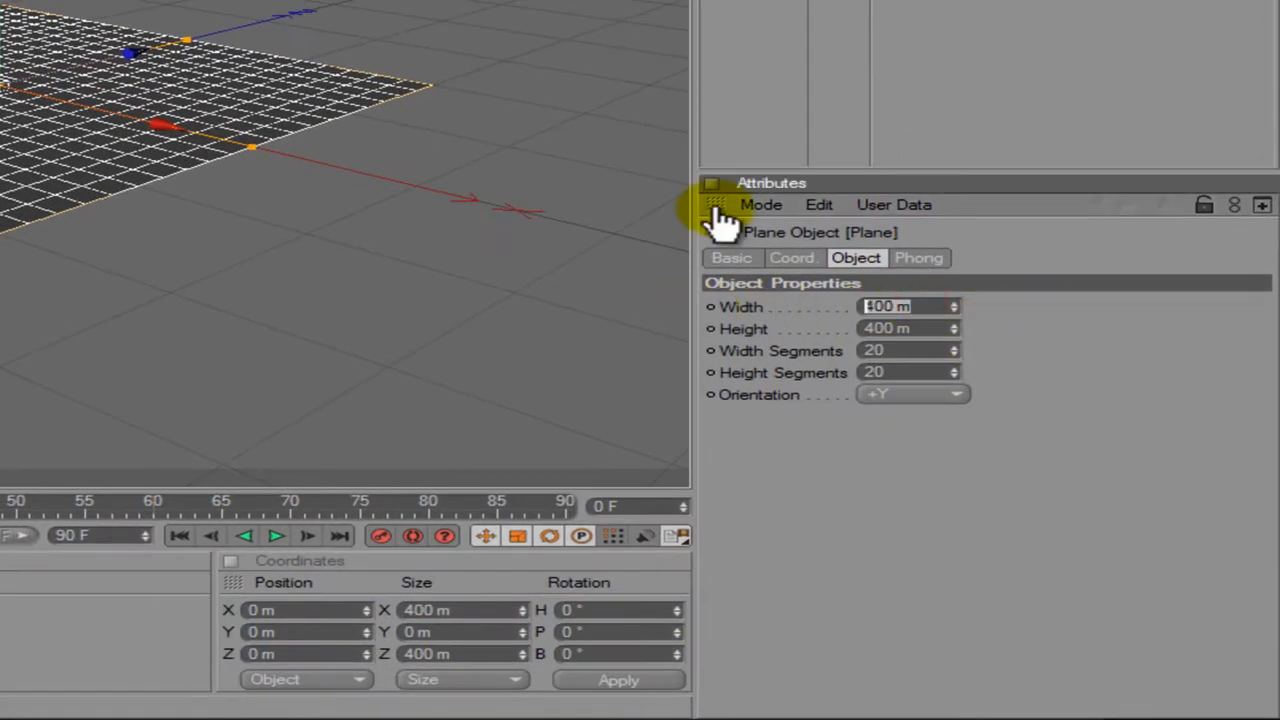
text(99999999)
key(Return)
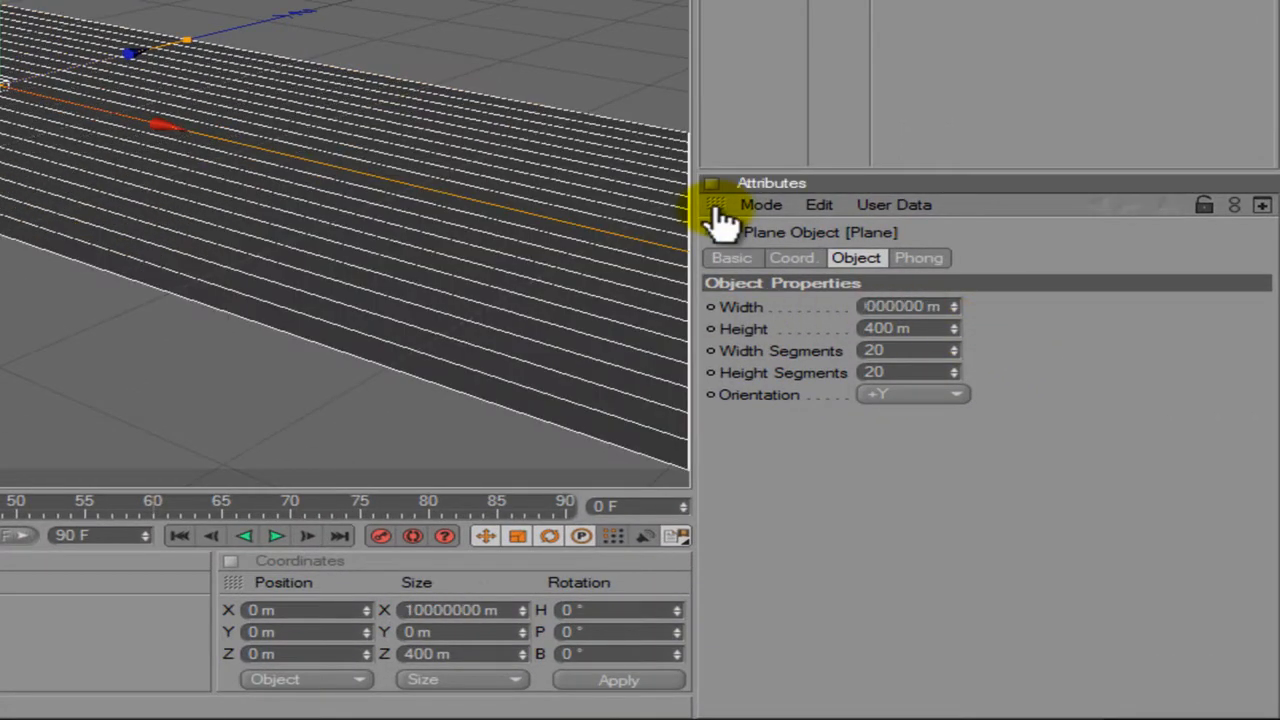
double_click(875, 328)
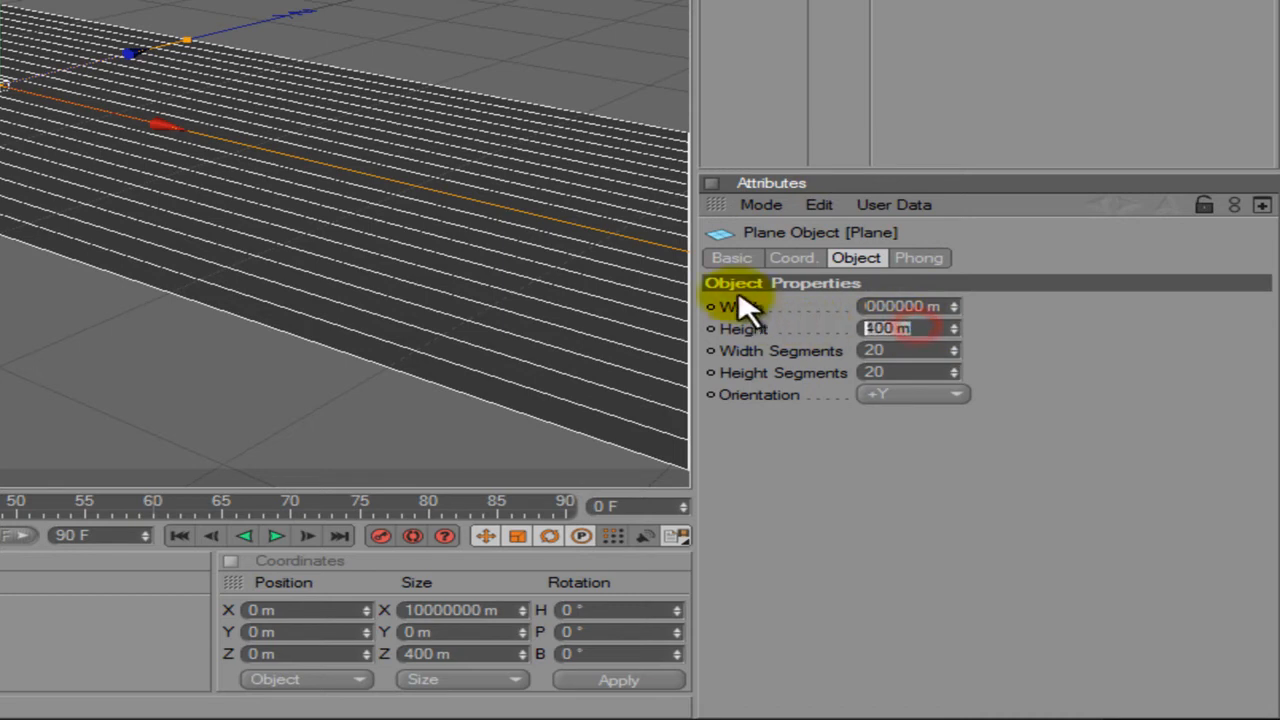
text(99999999)
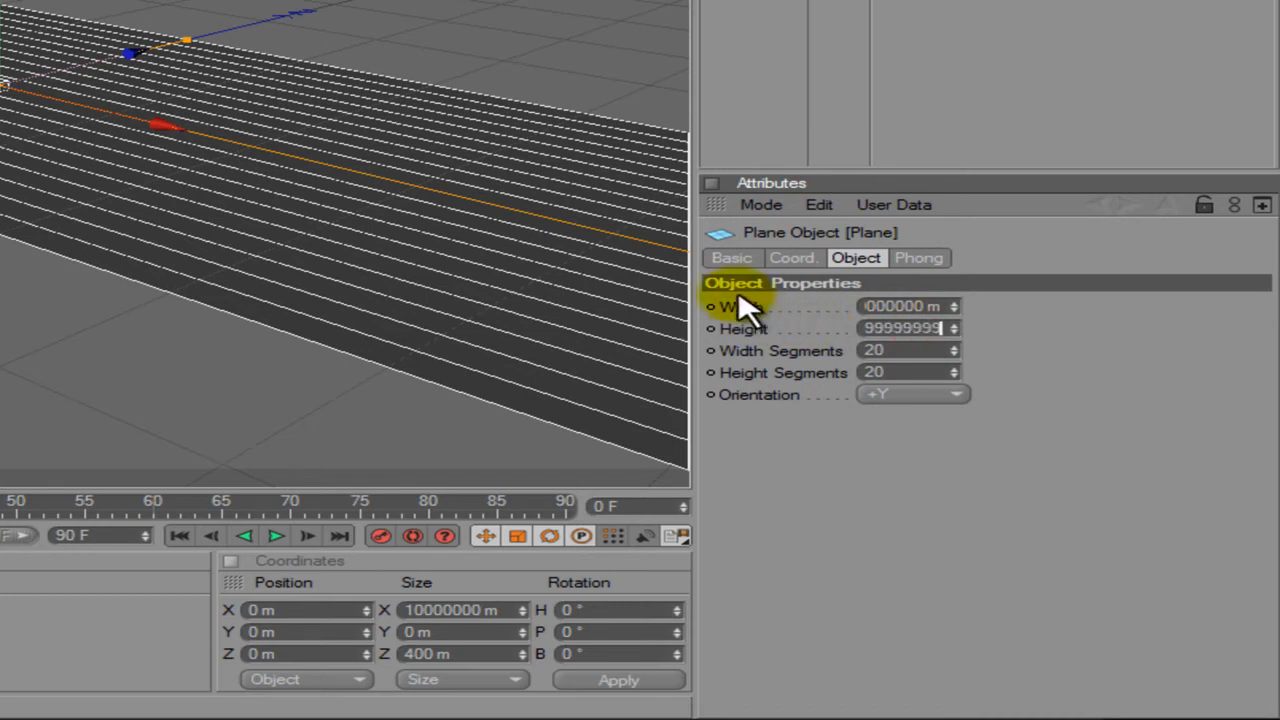
key(Return)
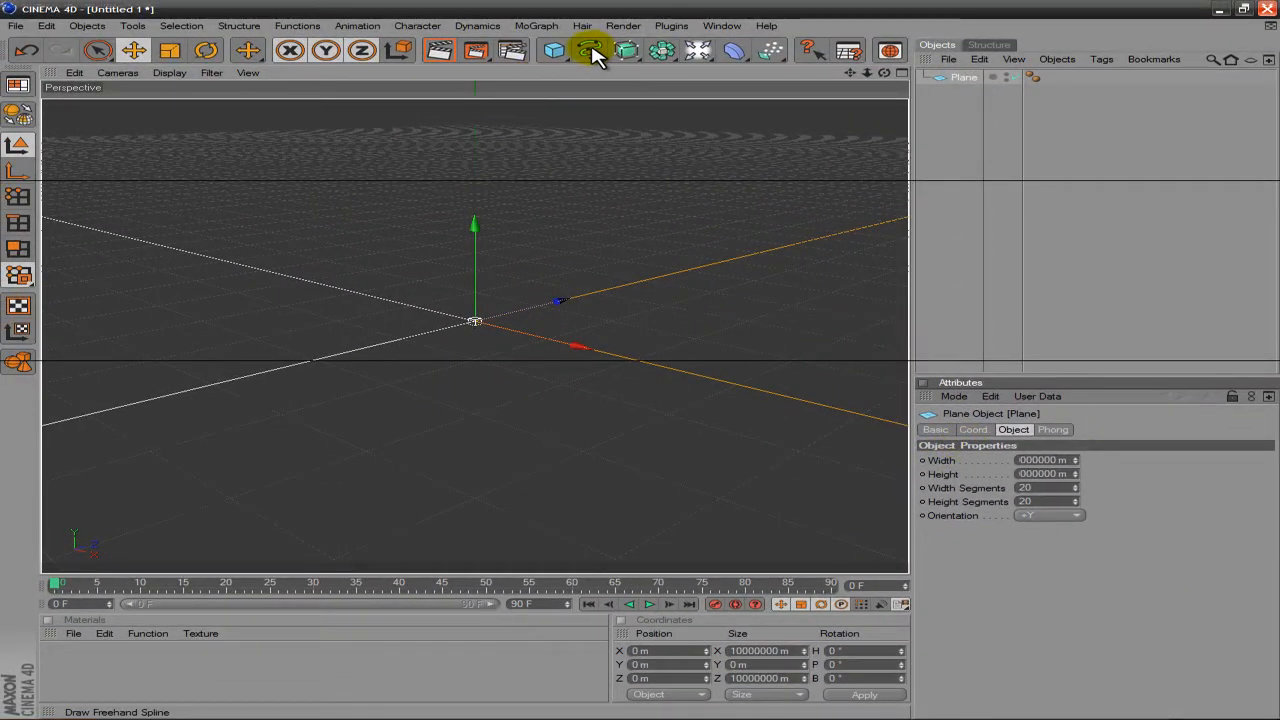
Add a Text spline and set its text to "Websta".
mouse_move(595, 55)
mouse_down()
mouse_move(771, 129)
mouse_move(846, 171)
mouse_move(835, 178)
mouse_up()
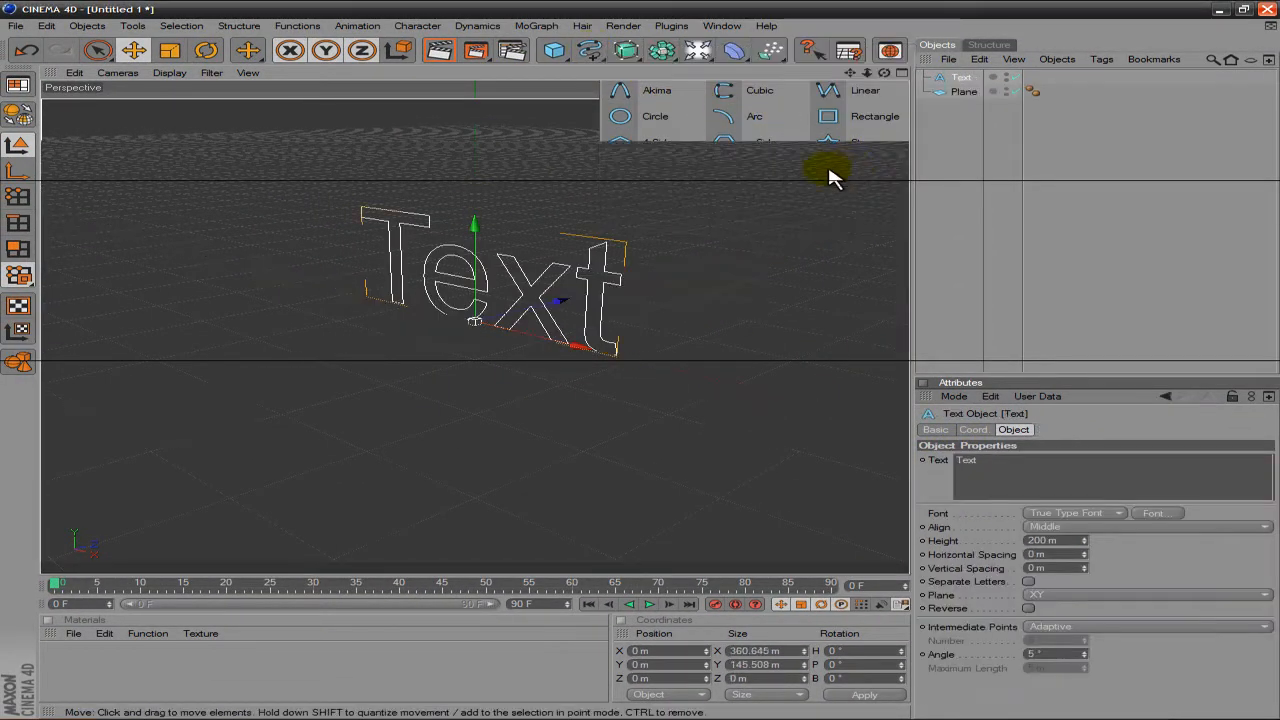
double_click(1080, 470)
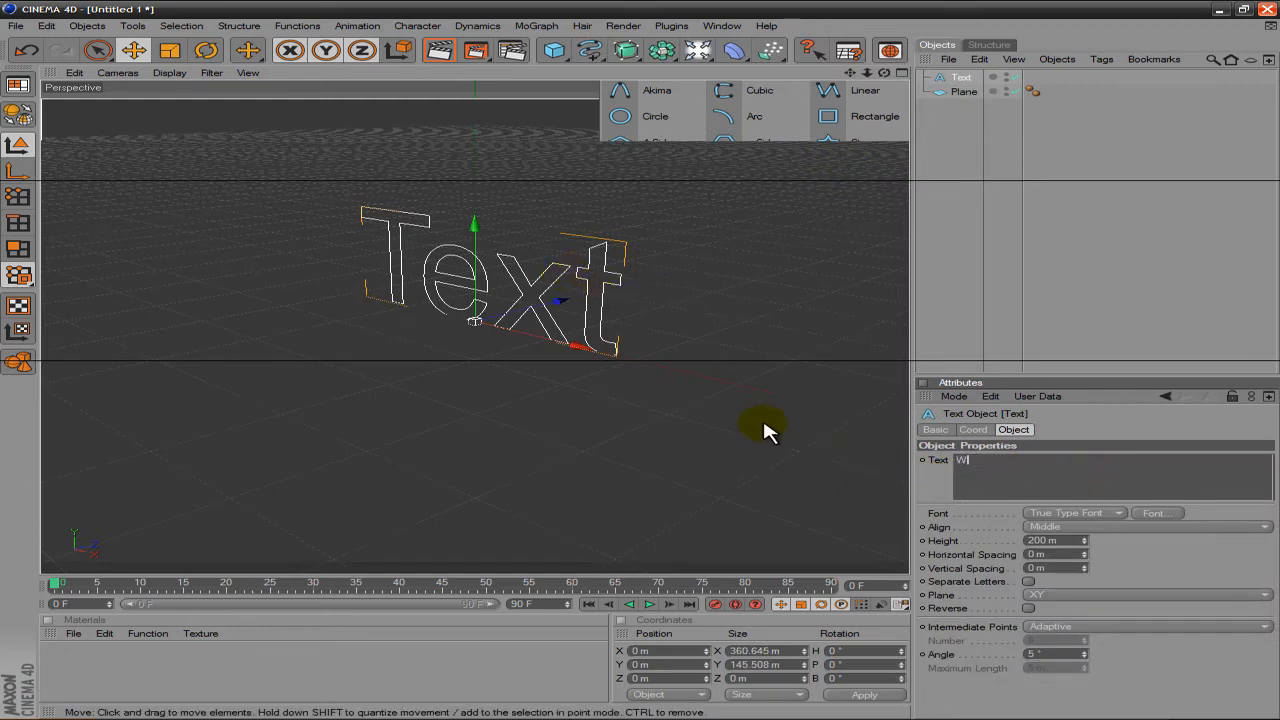
text(Webstat)
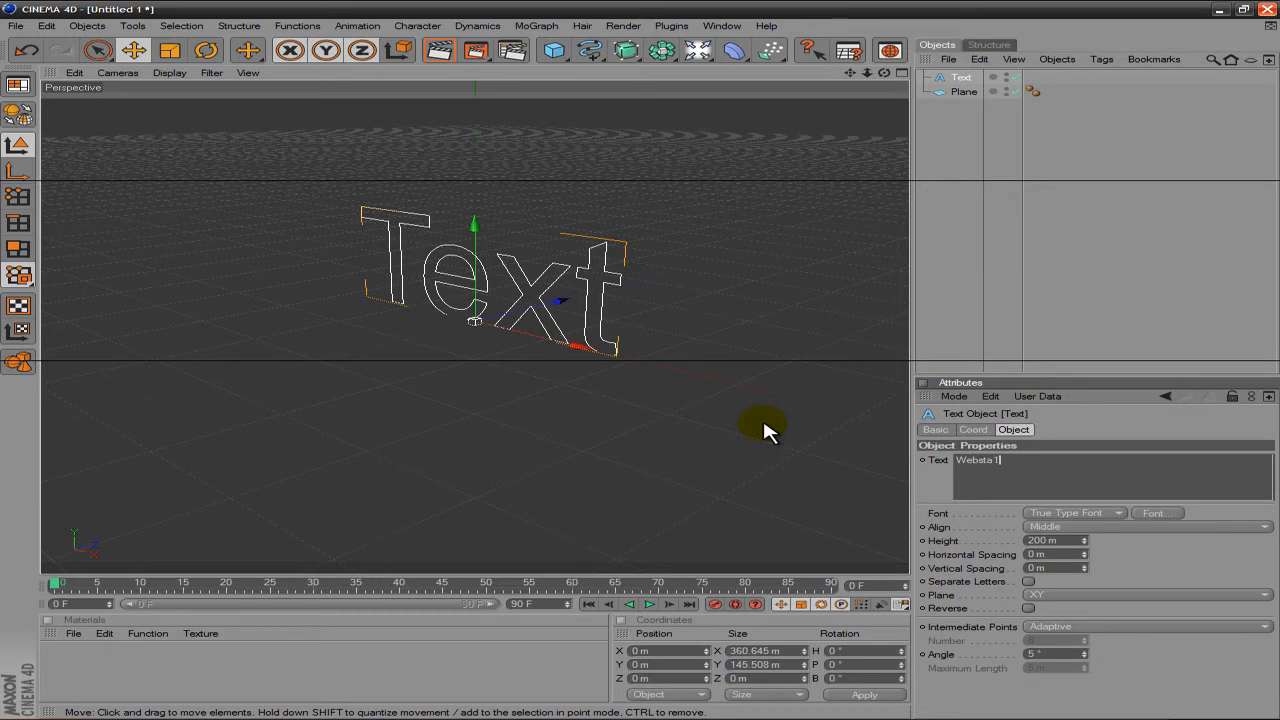
Set the text spline's font to "Freak out, Go bananas" in the Regular style.
click(1155, 513)
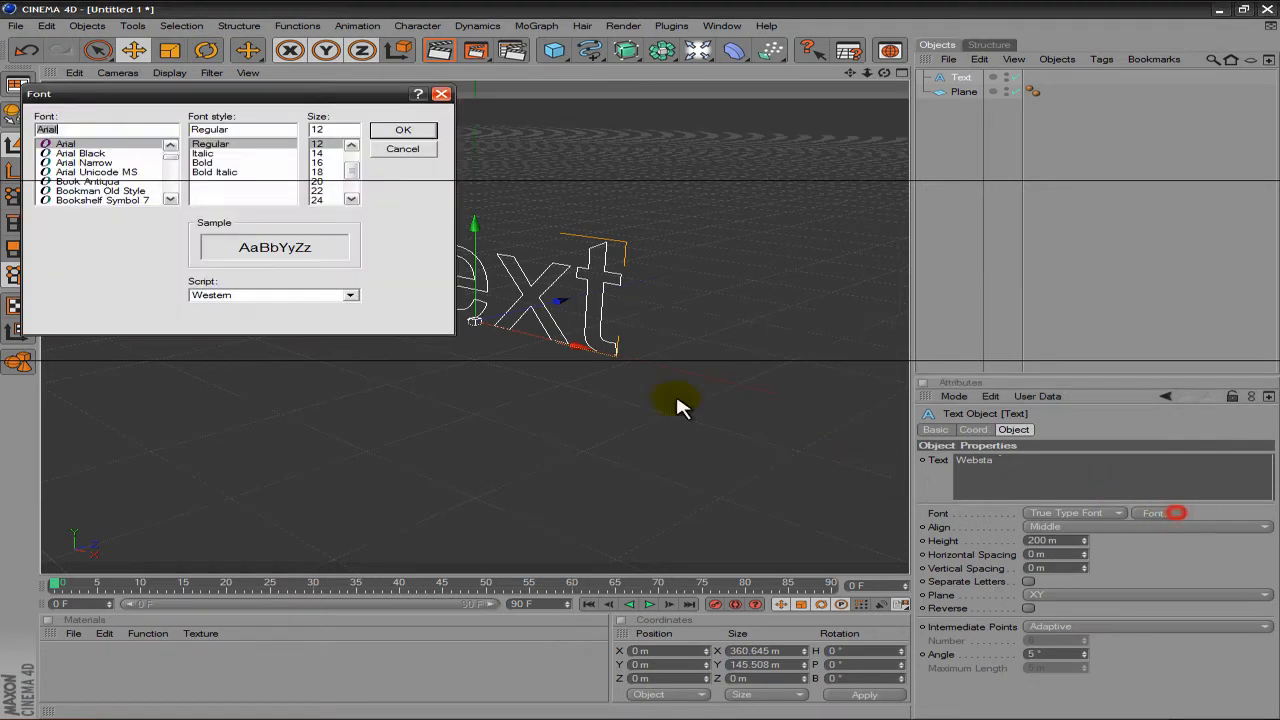
click(65, 145)
text(fre)
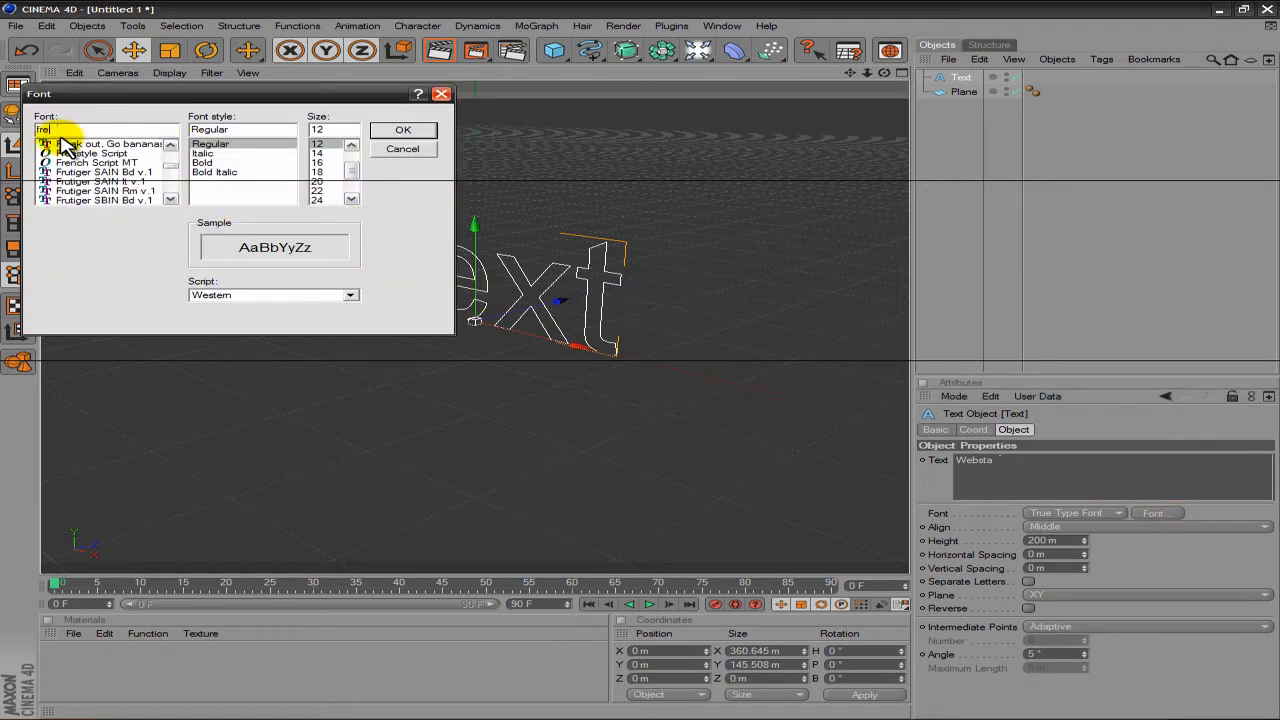
click(95, 144)
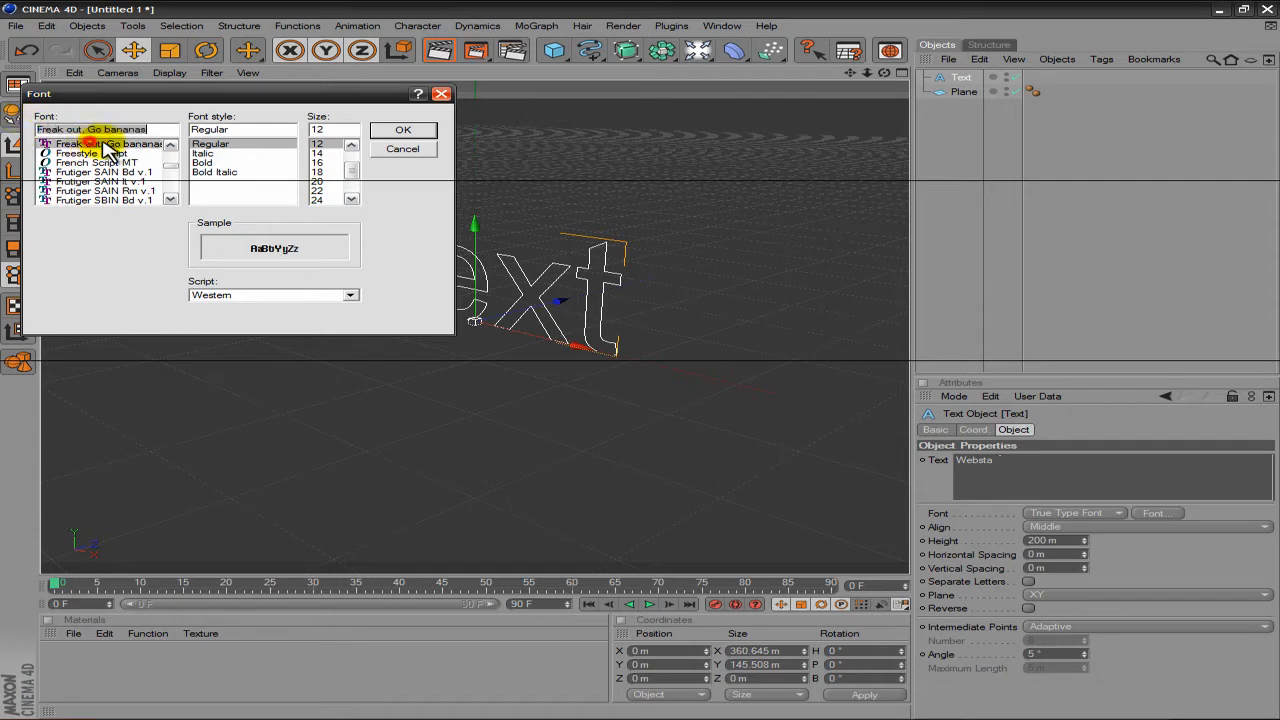
click(418, 136)
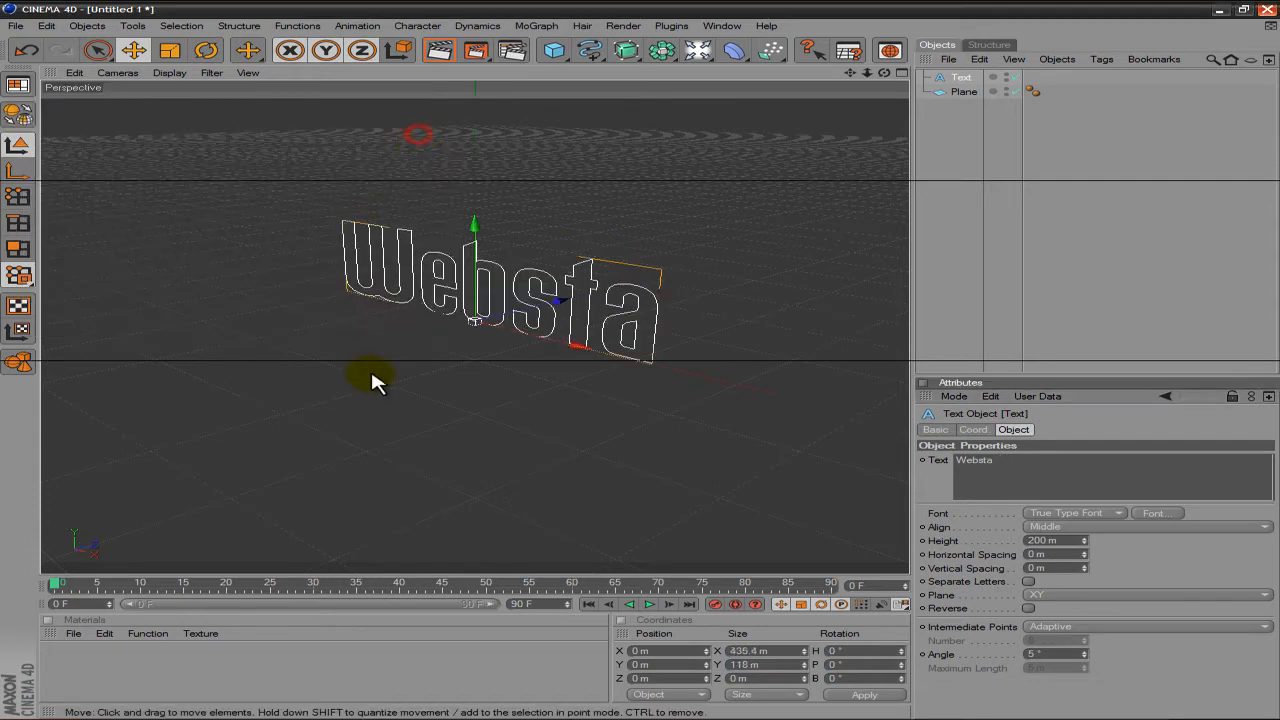
Add an Extrude NURBS object and make the Text spline its child, collapsing the hierarchy.
click(678, 266)
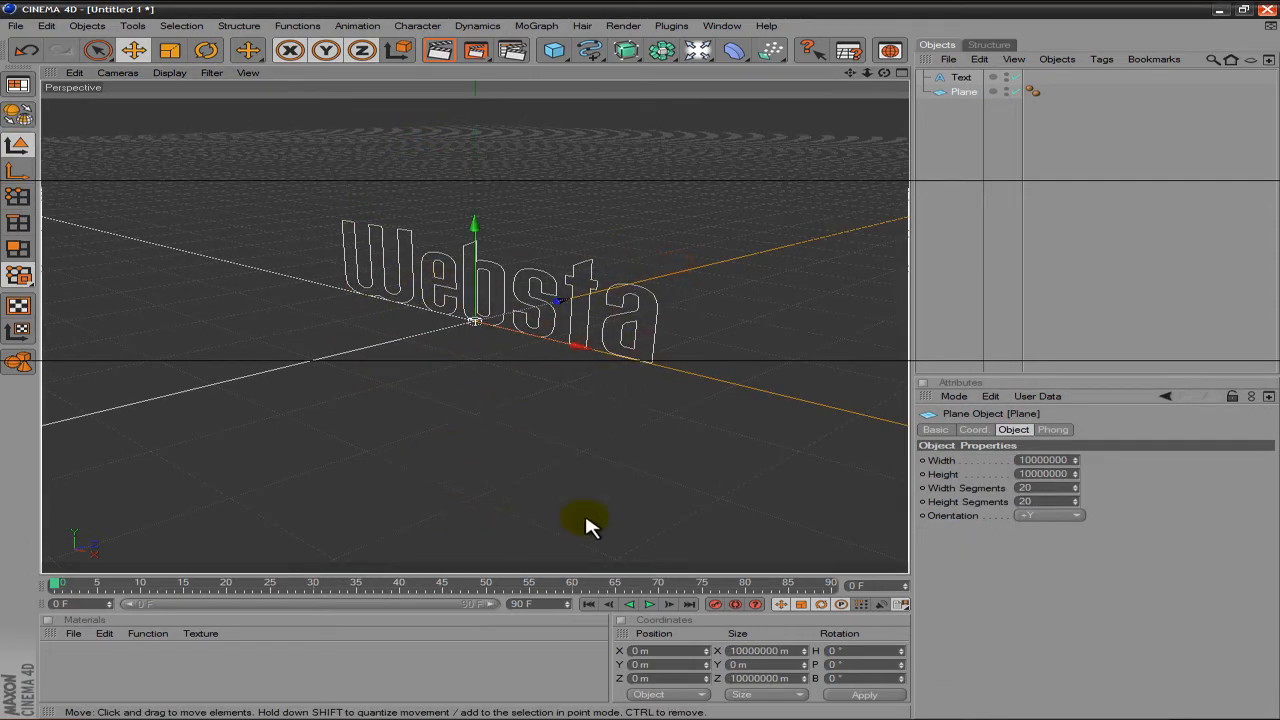
click(946, 78)
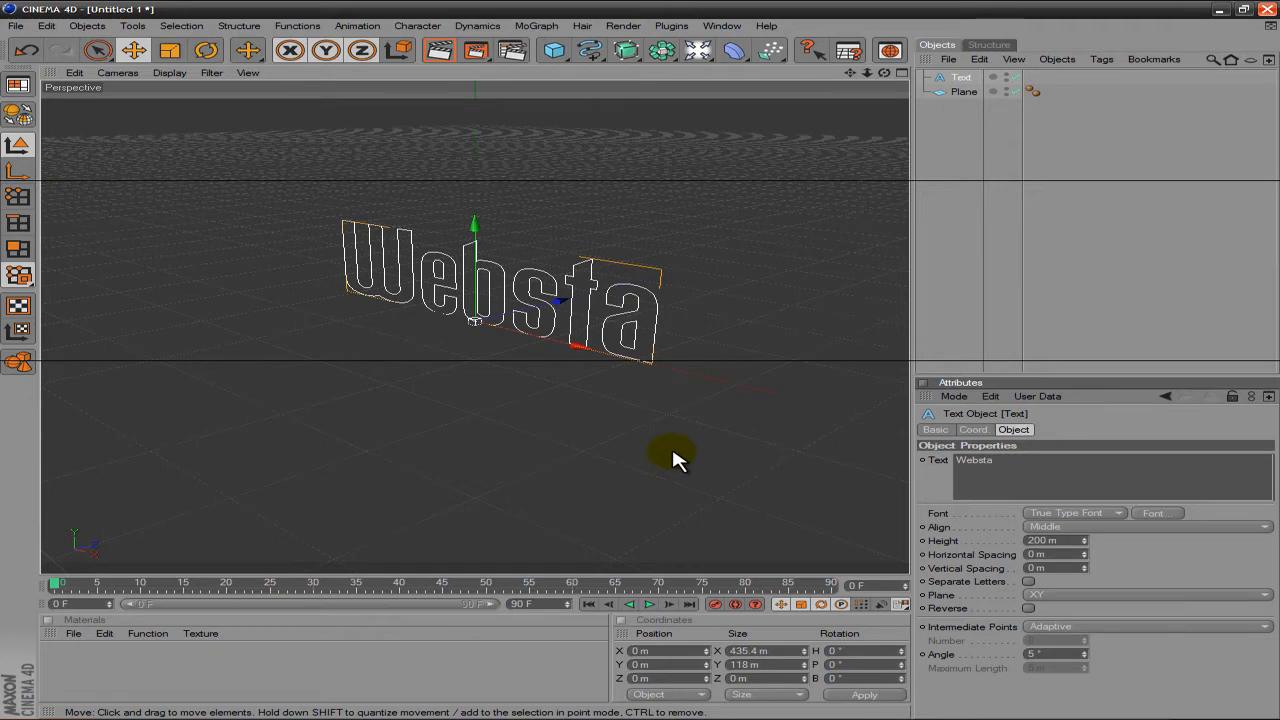
click(625, 52)
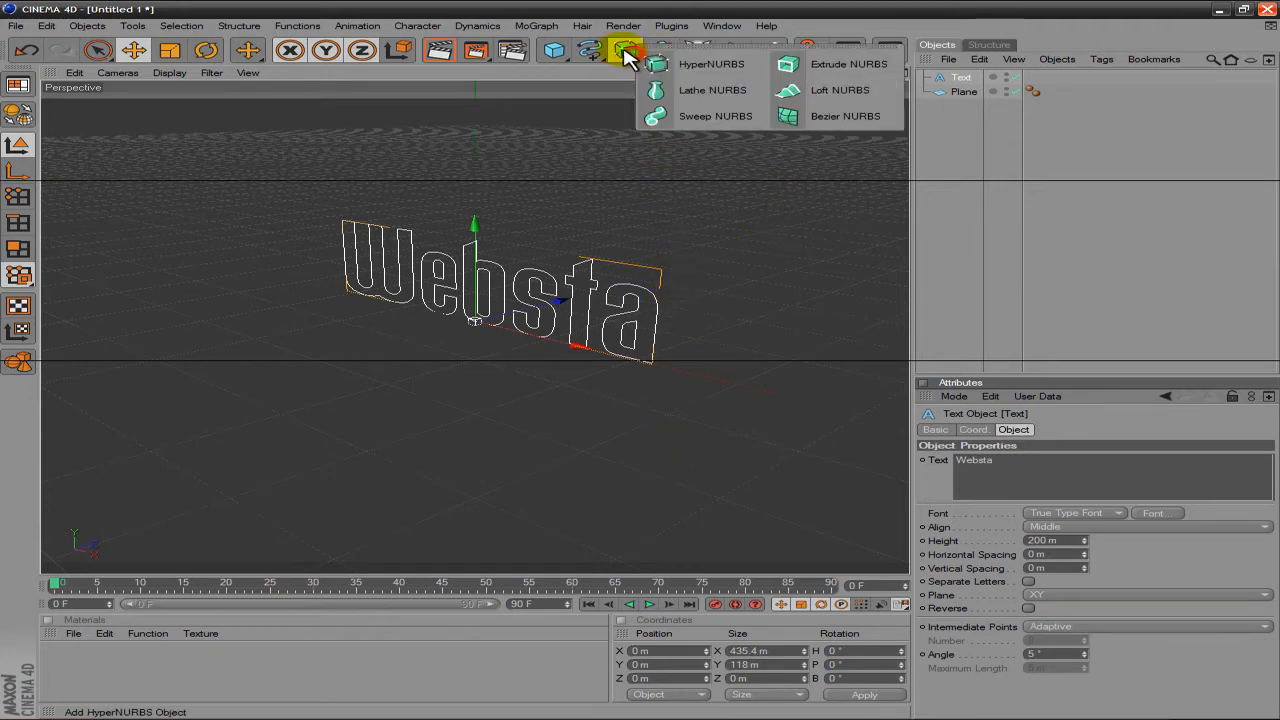
click(849, 70)
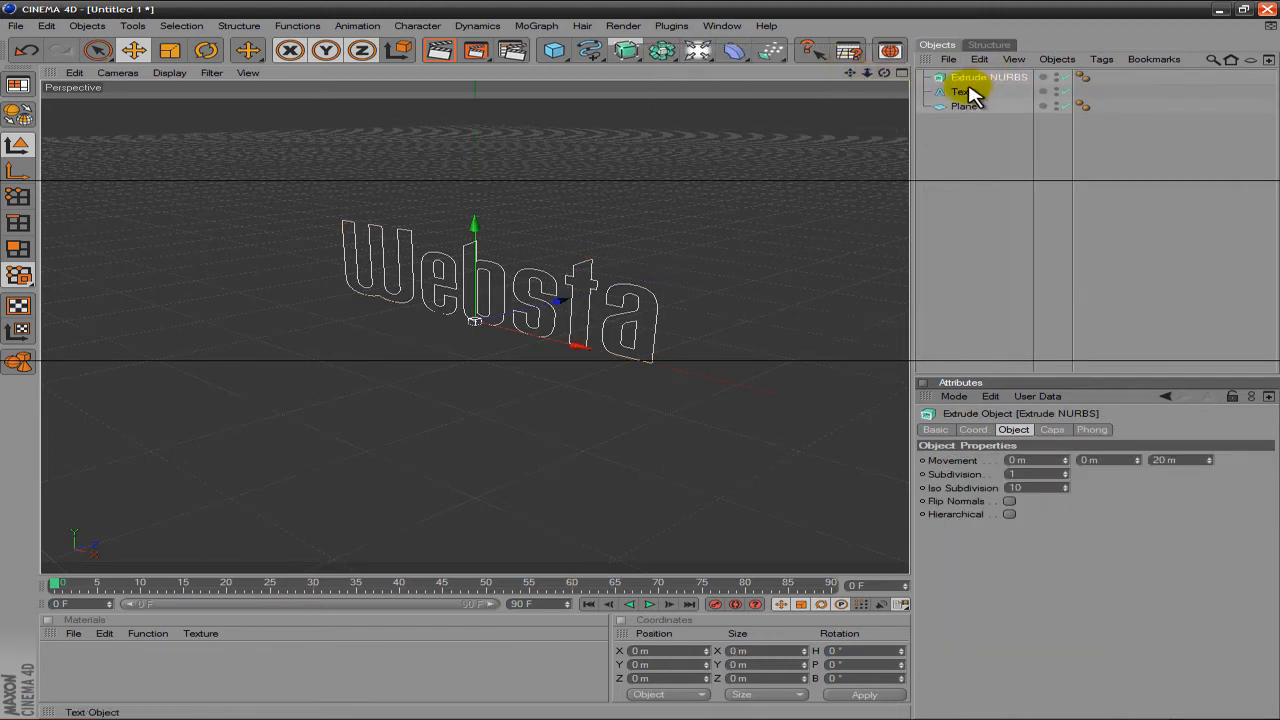
drag(970, 97, 968, 86)
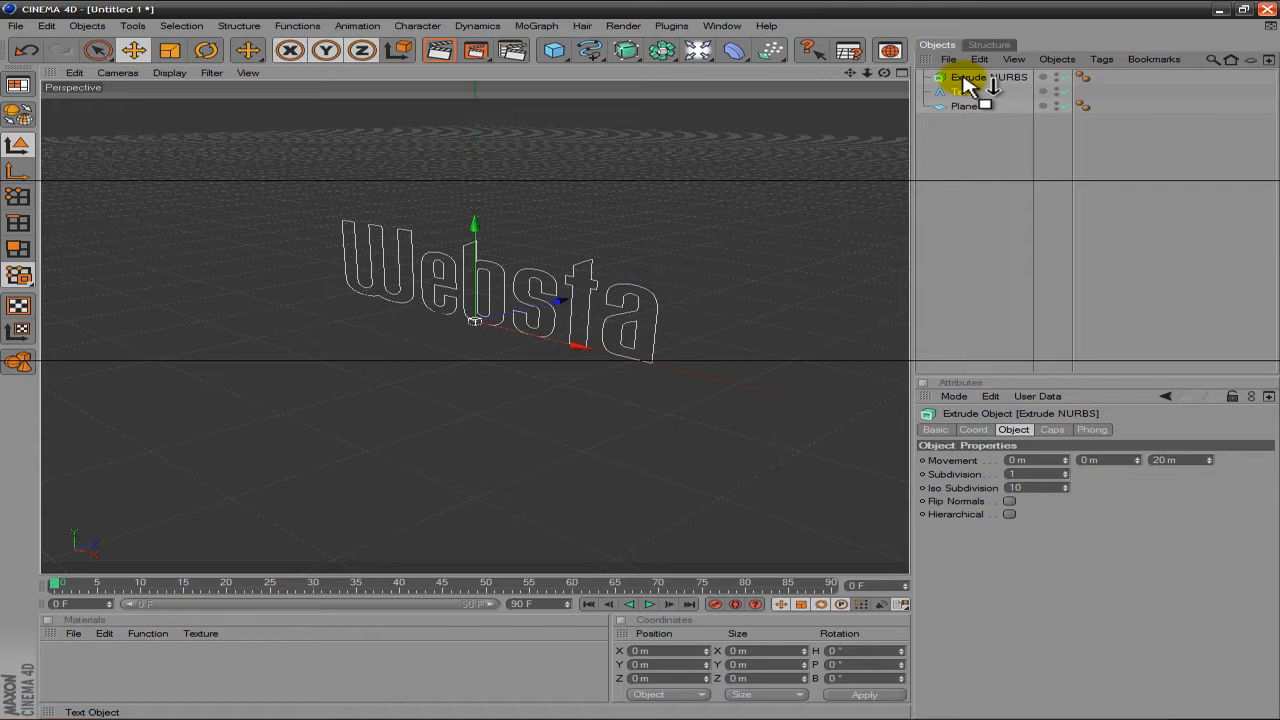
drag(968, 86, 966, 88)
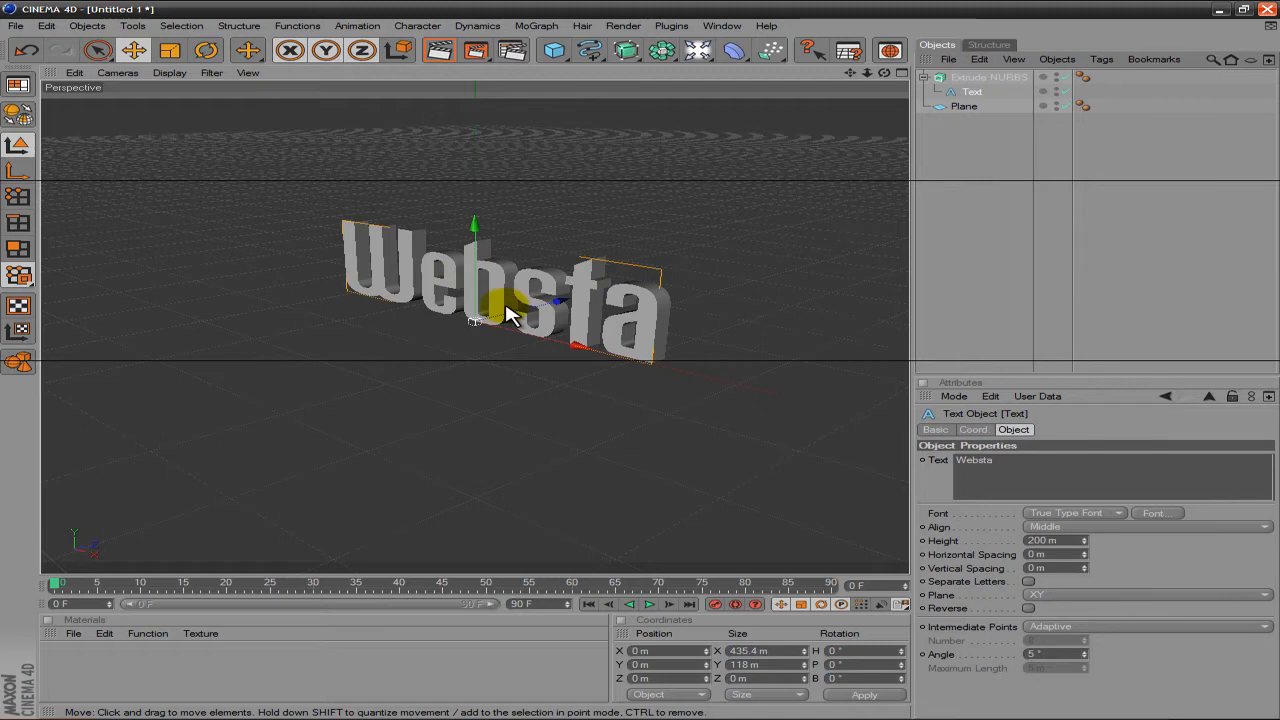
click(925, 78)
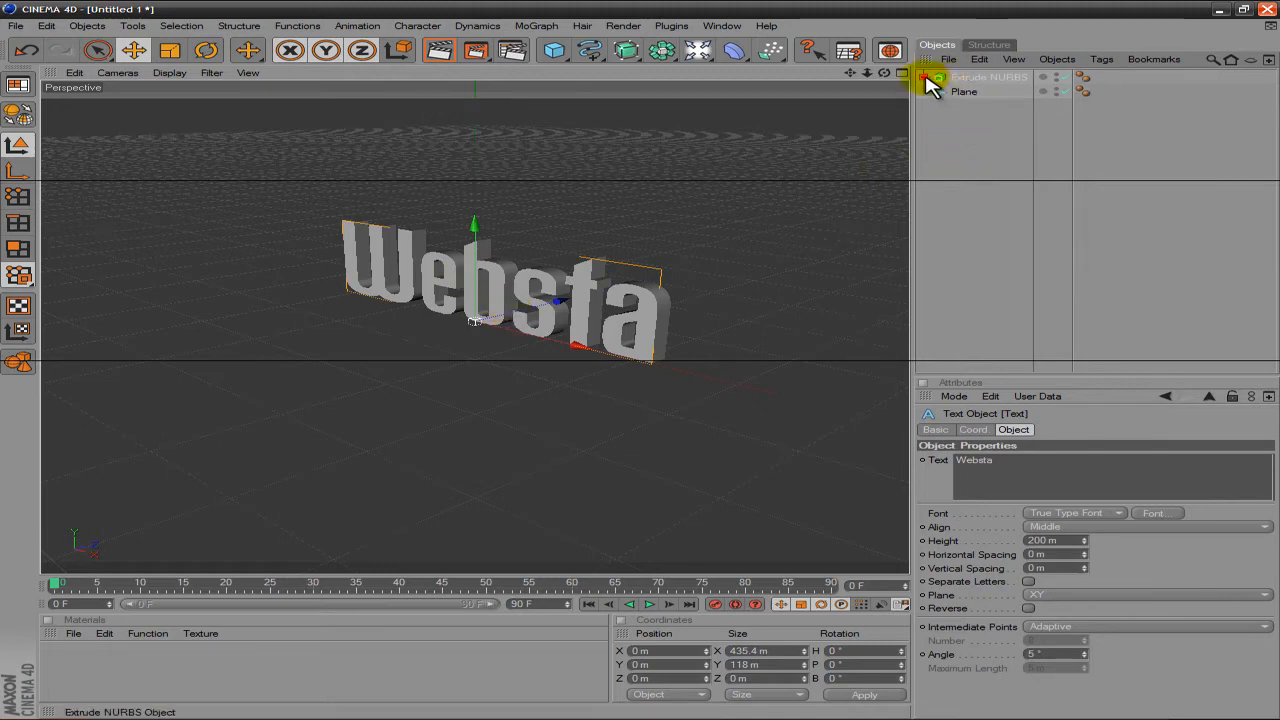
Duplicate the Extrude NURBS object with its text by copying and pasting it.
click(970, 79)
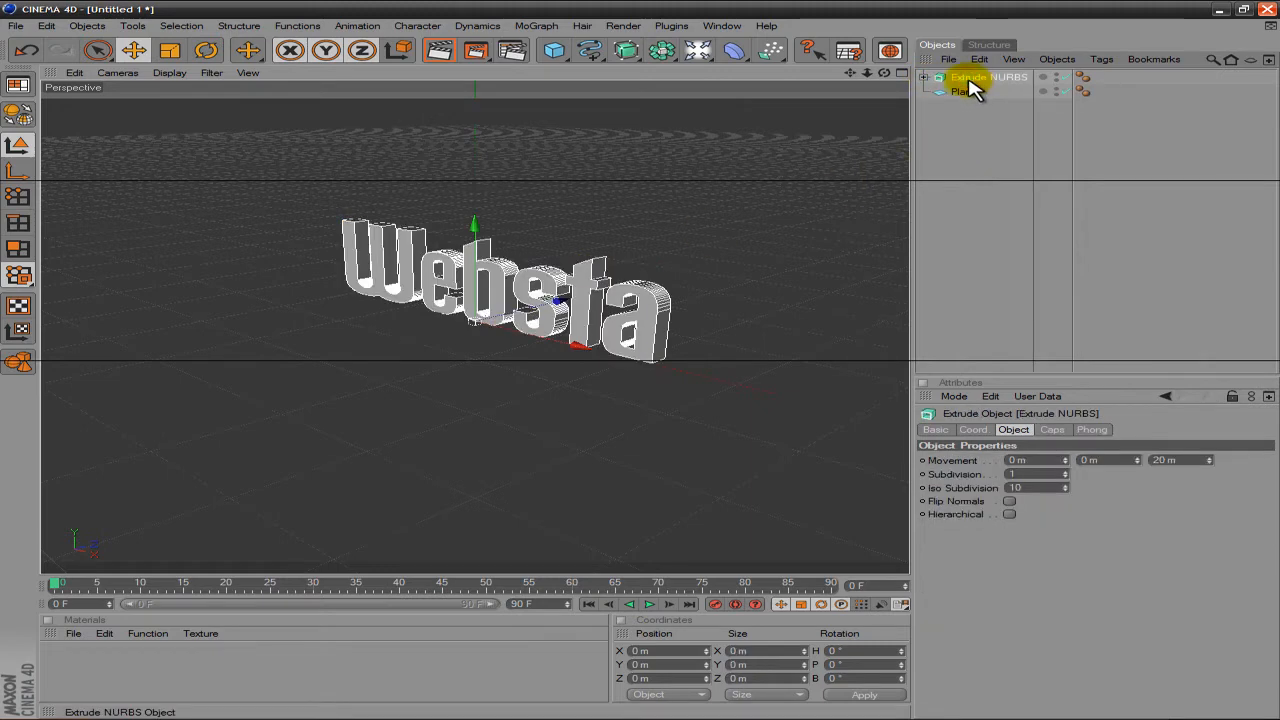
click(981, 60)
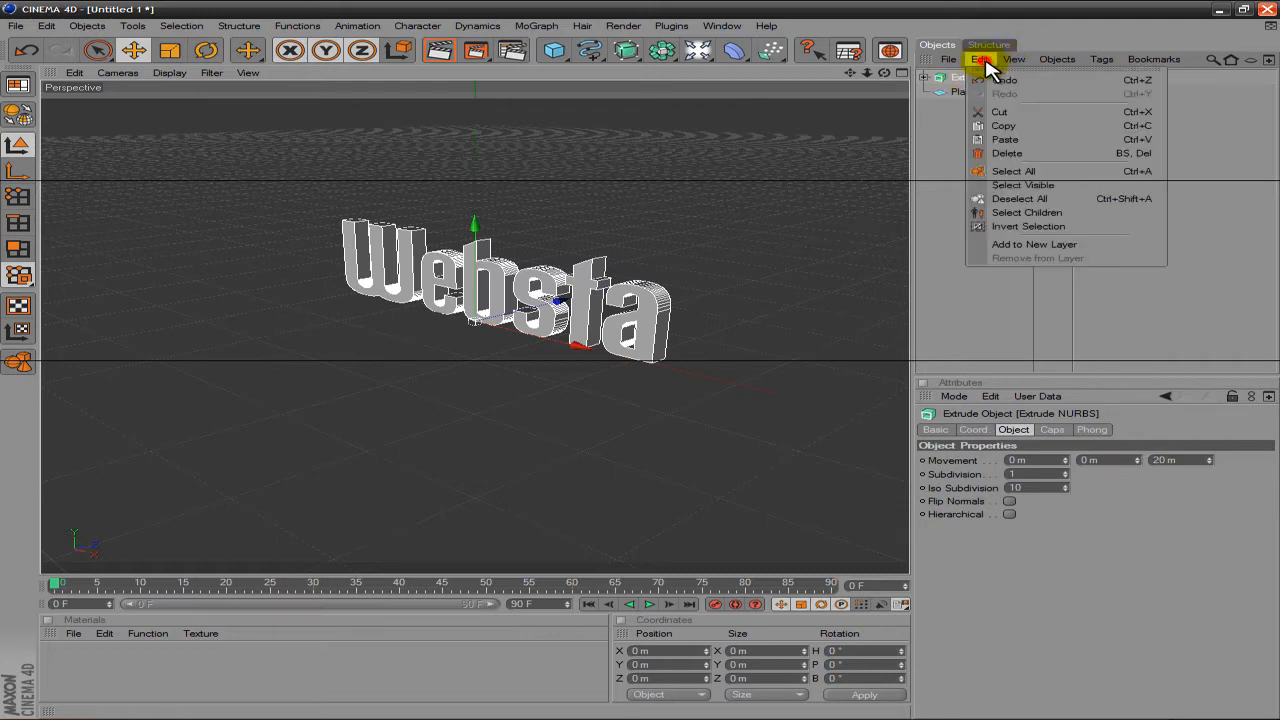
click(1016, 124)
click(982, 59)
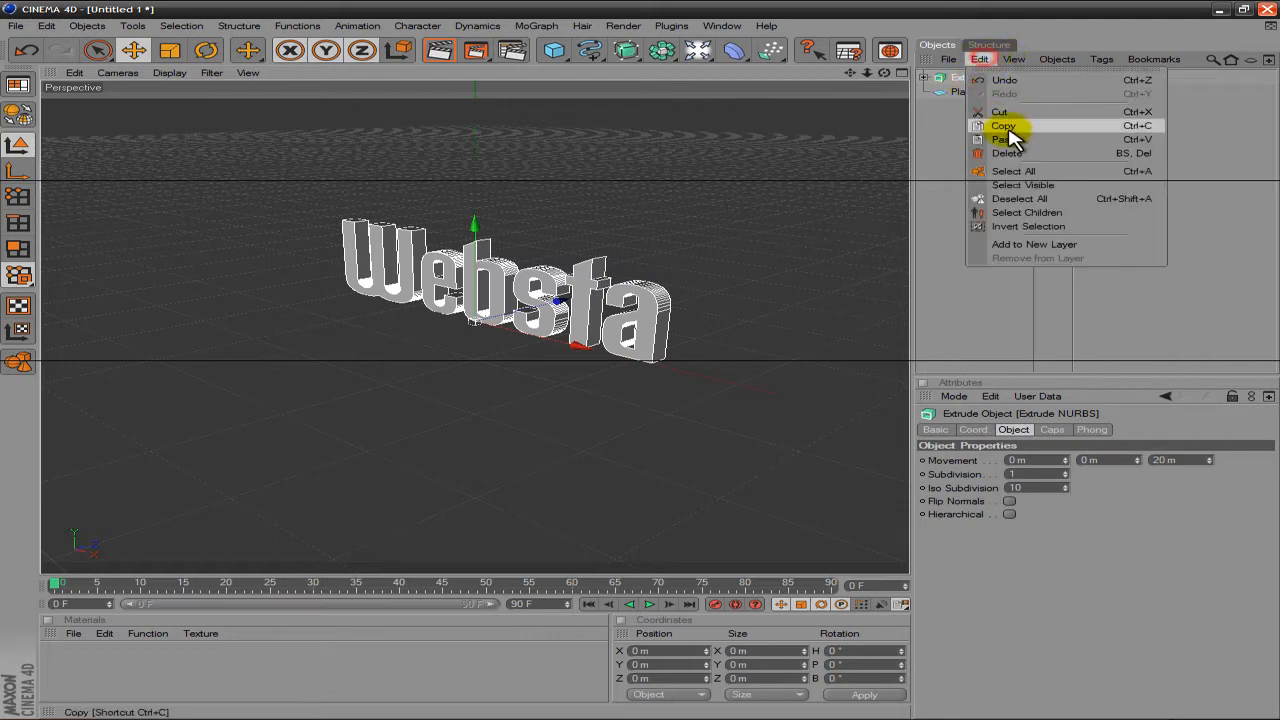
click(1004, 139)
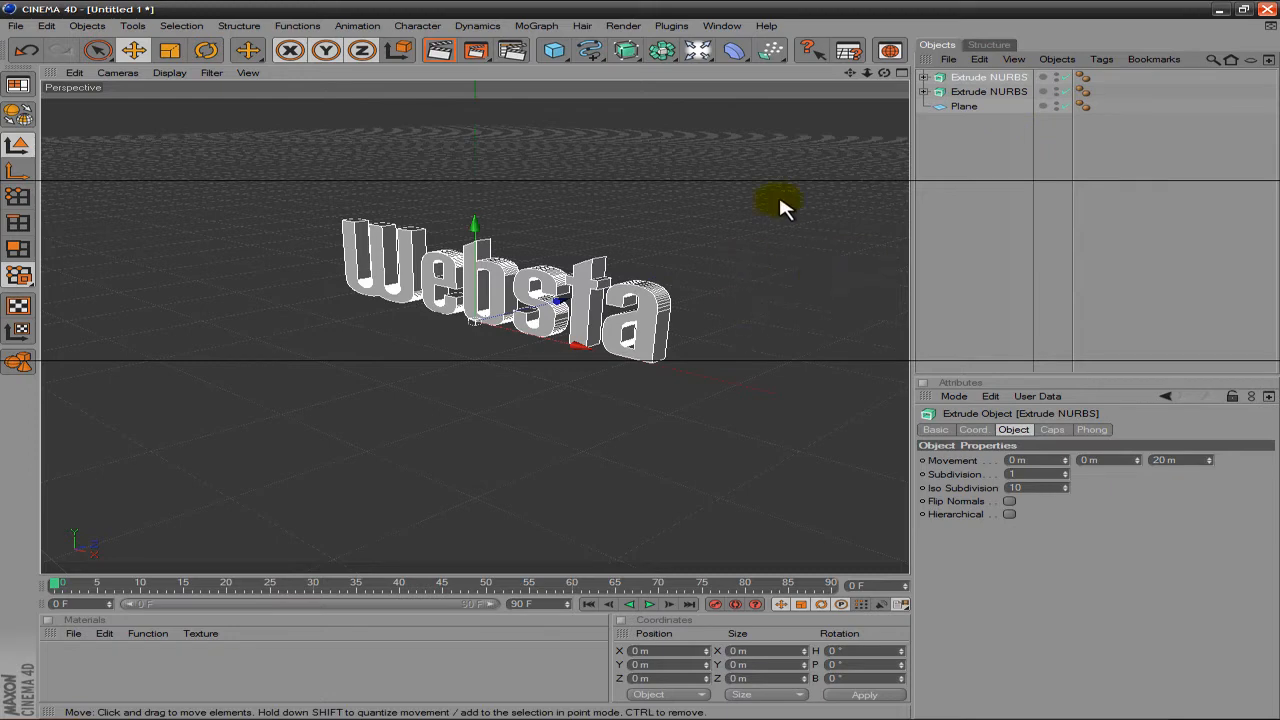
Set the Z extrusion movement of the first Extrude NURBS in the object list to 80 m.
drag(886, 76, 646, 366)
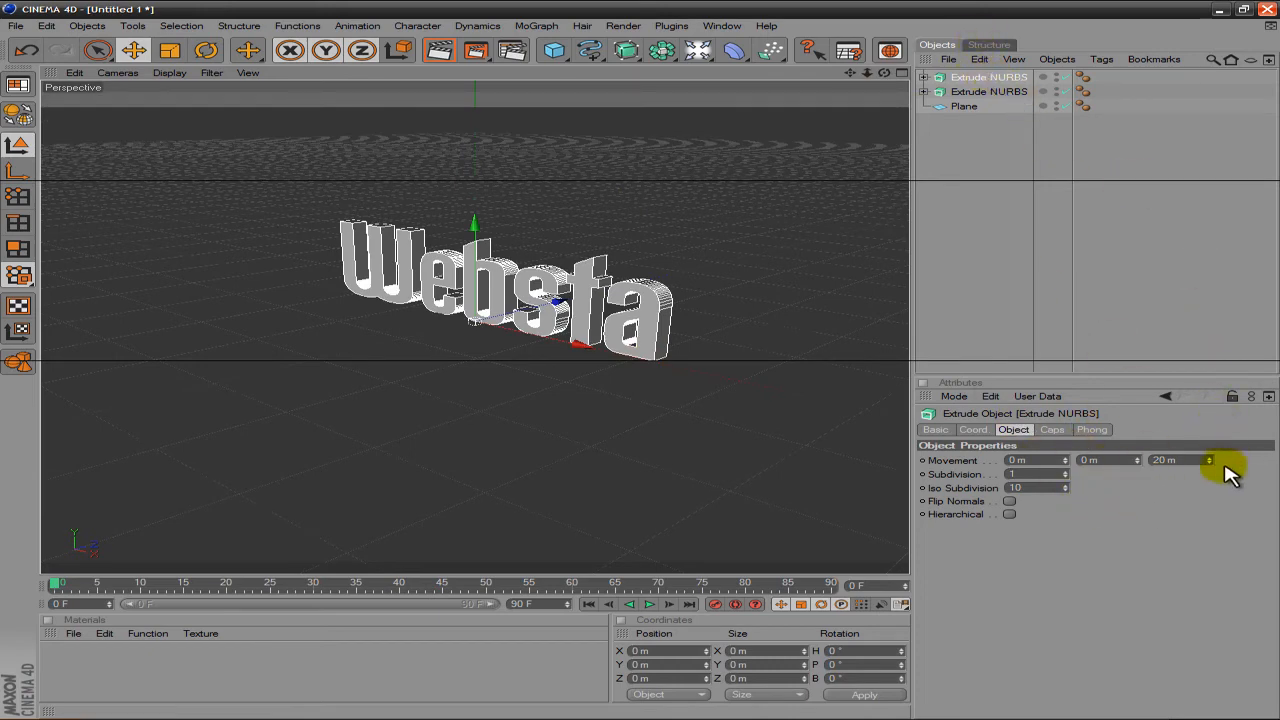
click(1190, 460)
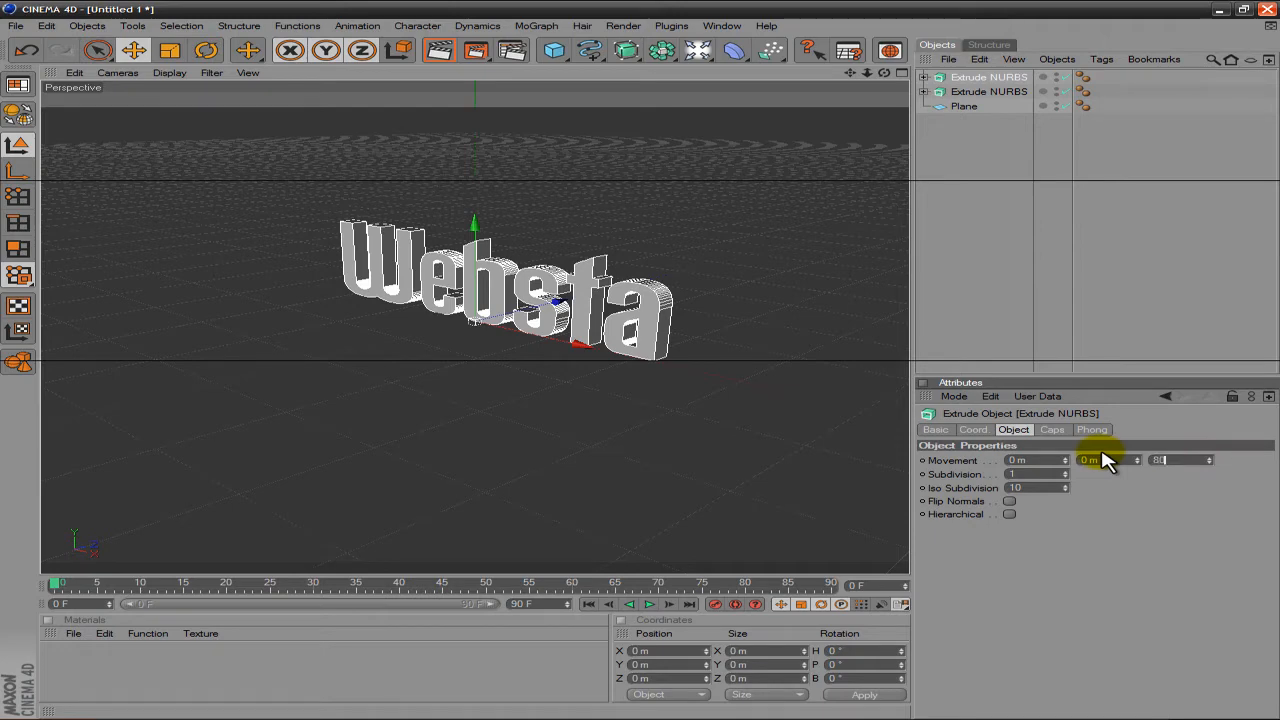
text(80)
key(Return)
Set the Z extrusion movement of the second Extrude NURBS in the object list to 40 m.
click(975, 92)
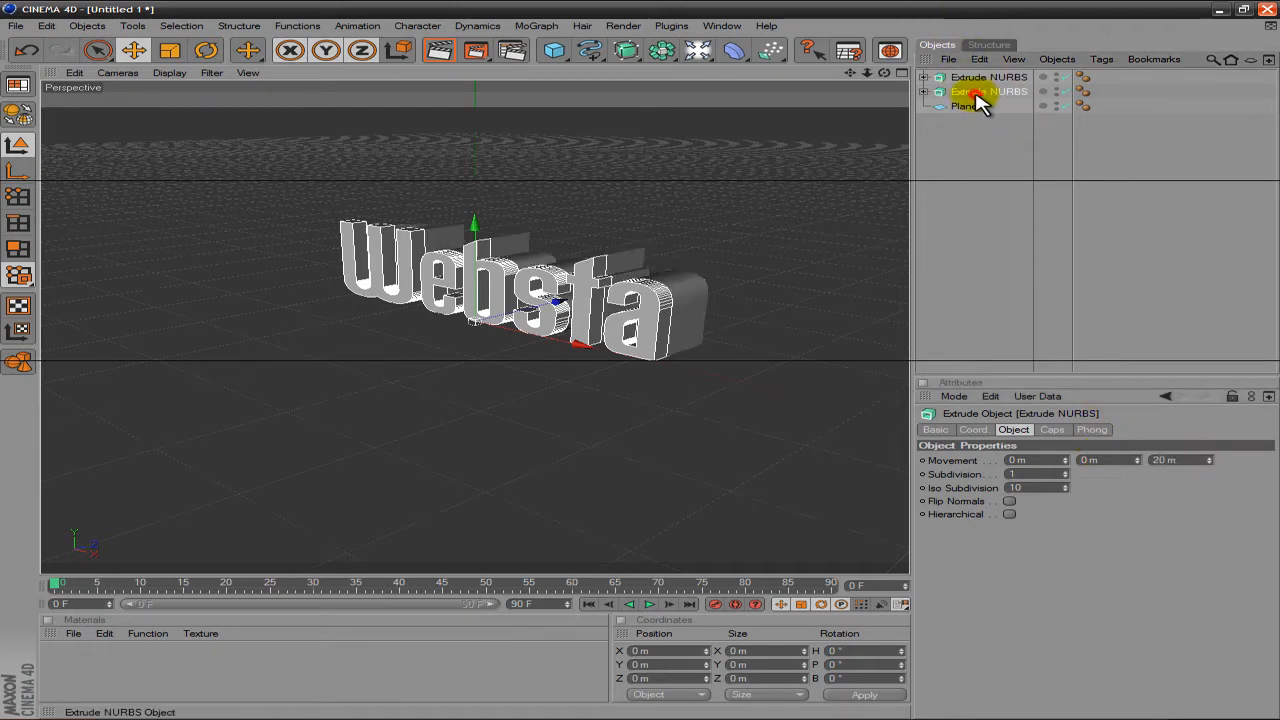
click(1185, 460)
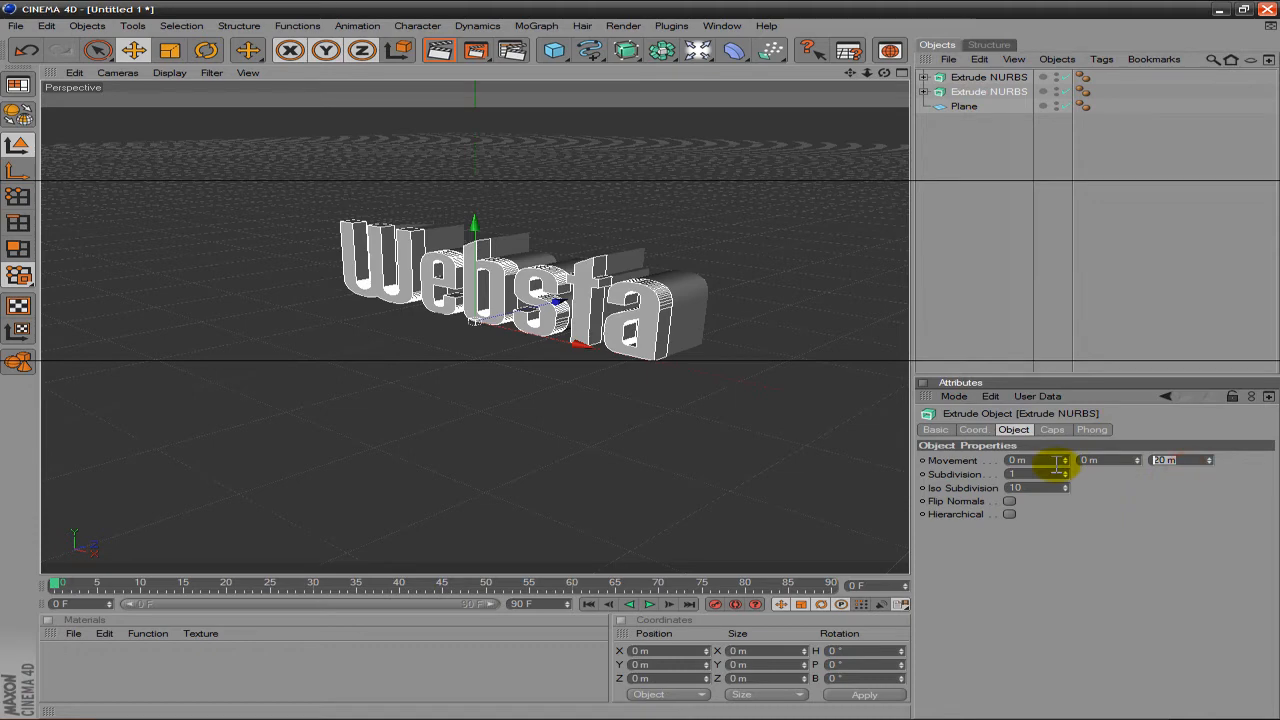
text(40)
key(Return)
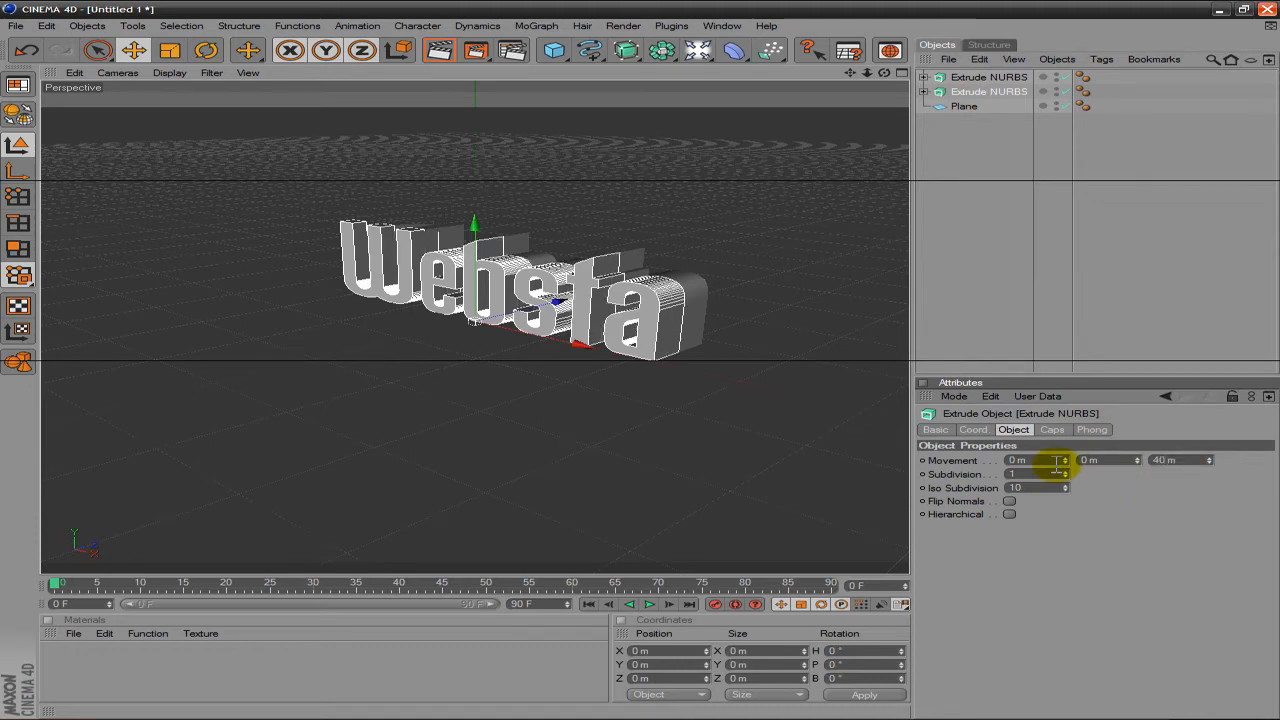
Move the 40 m Extrude NURBS about 20 m along Z to centre it within the deeper text.
drag(884, 73, 647, 354)
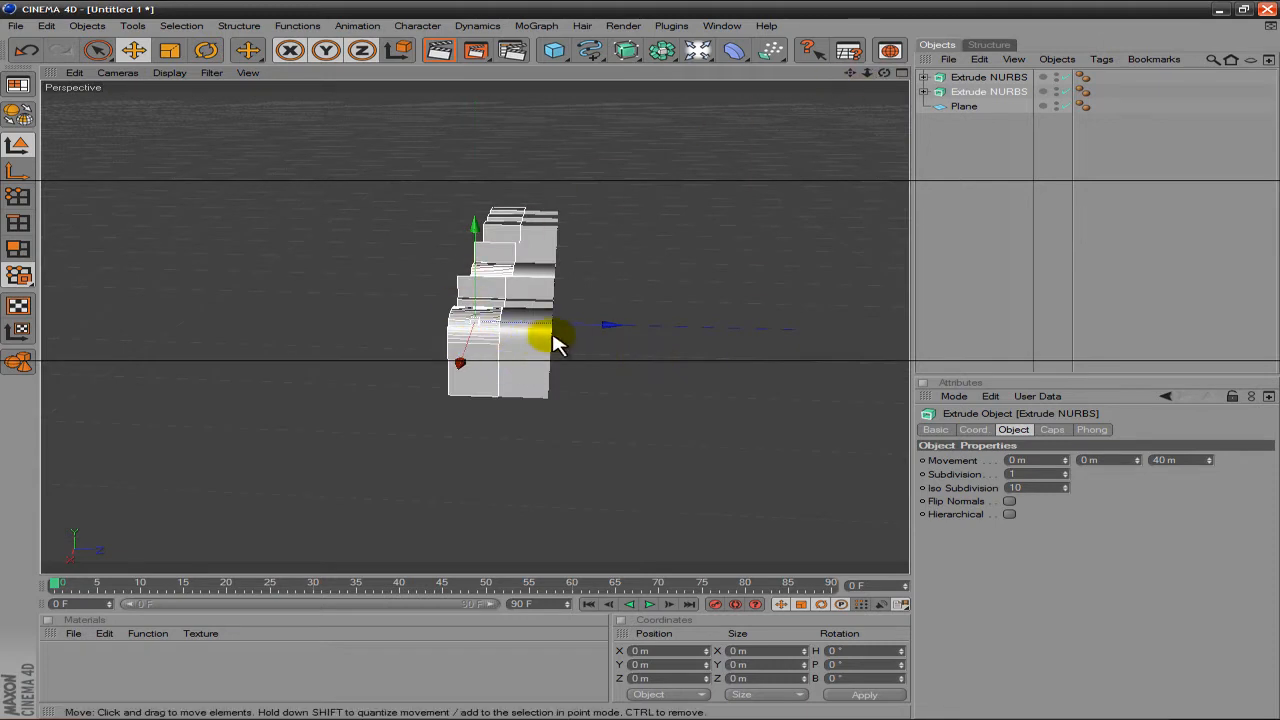
drag(612, 333, 644, 366)
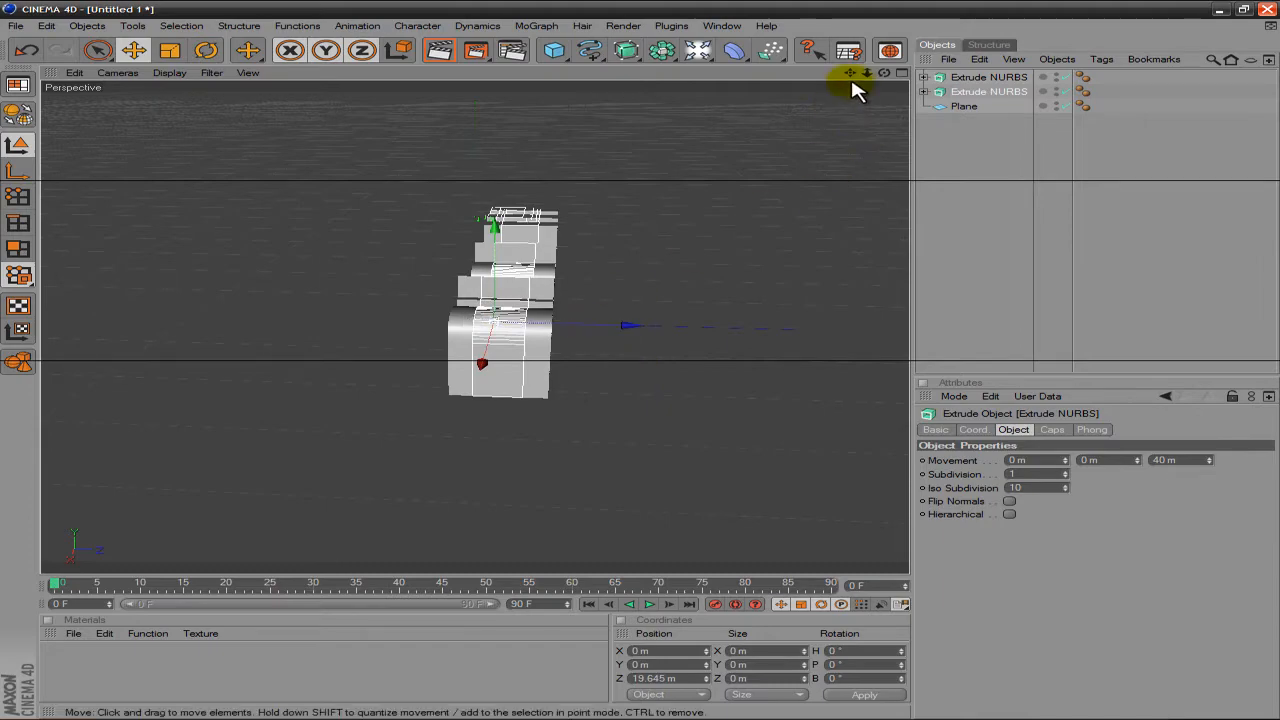
drag(880, 73, 623, 363)
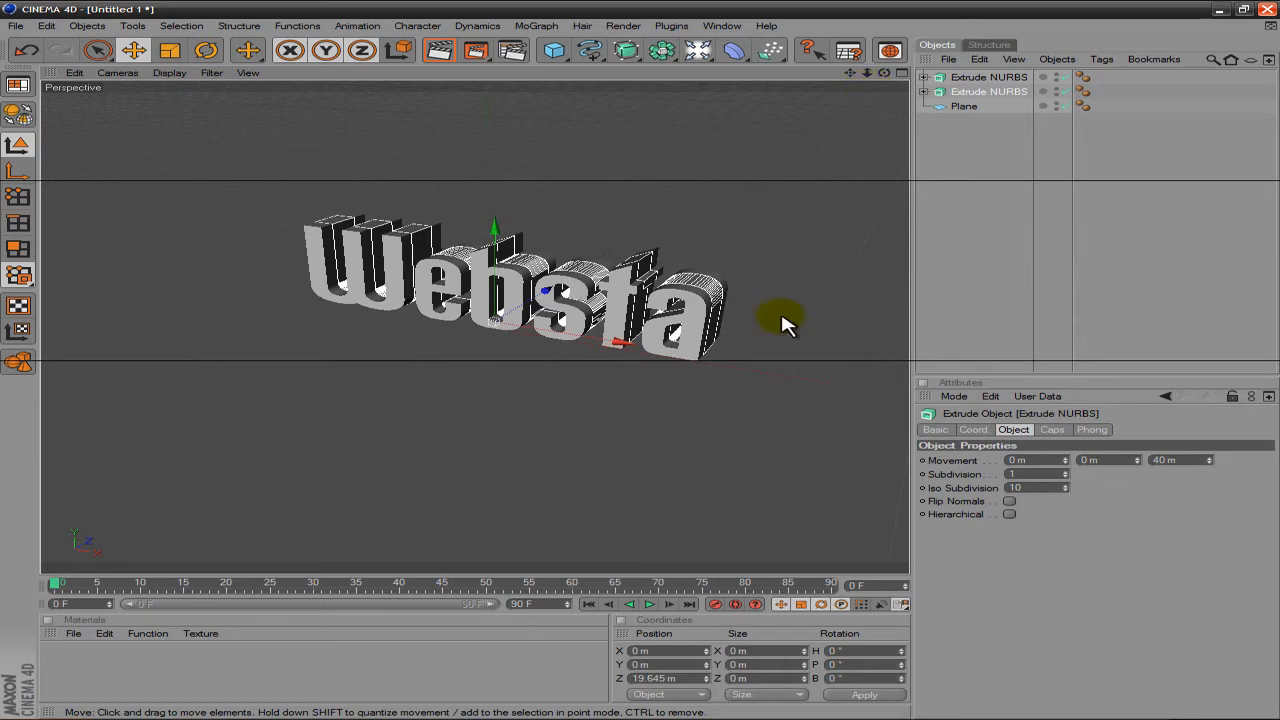
Create a new material and enable its Transparency channel with brightness set to 20 %.
click(183, 671)
double_click(183, 671)
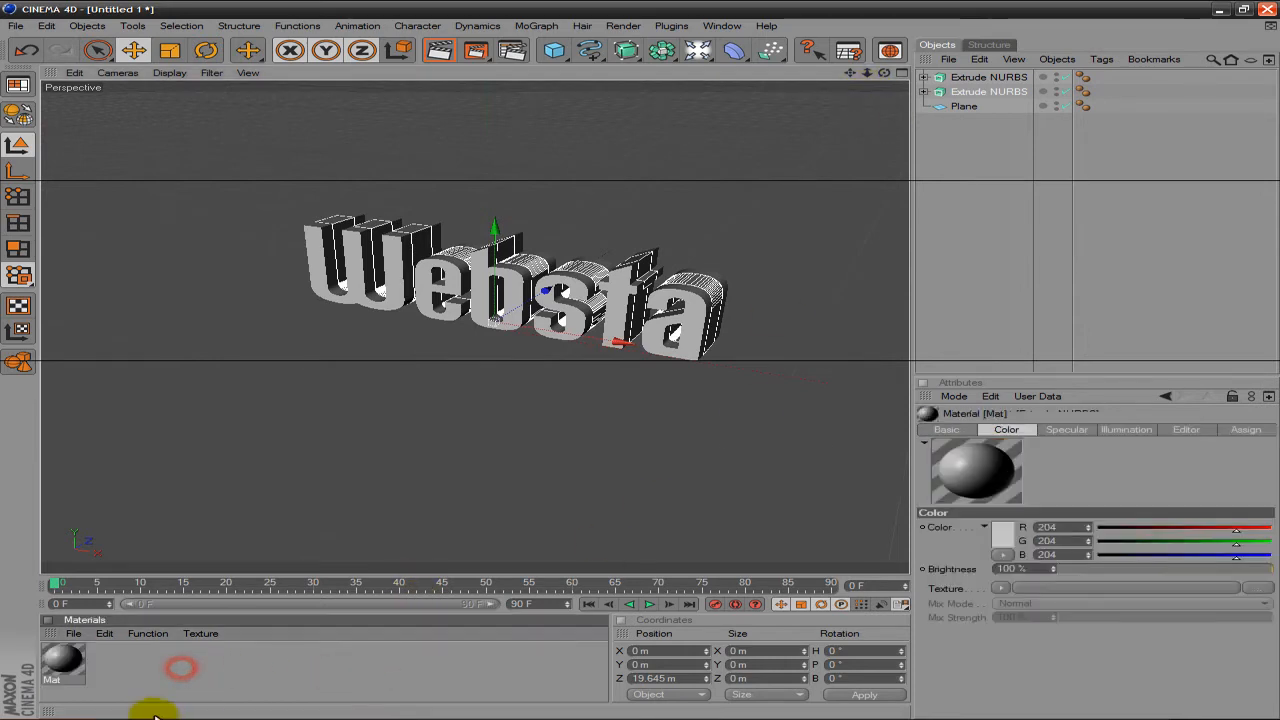
double_click(62, 665)
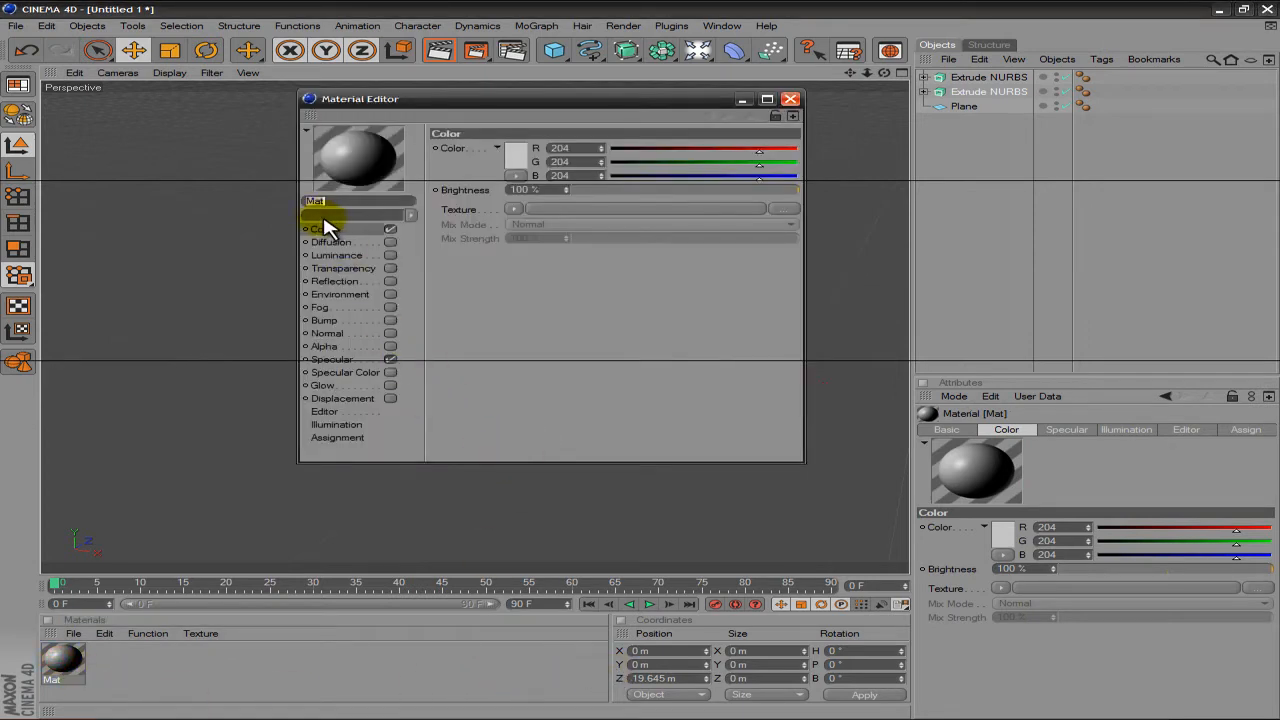
click(345, 268)
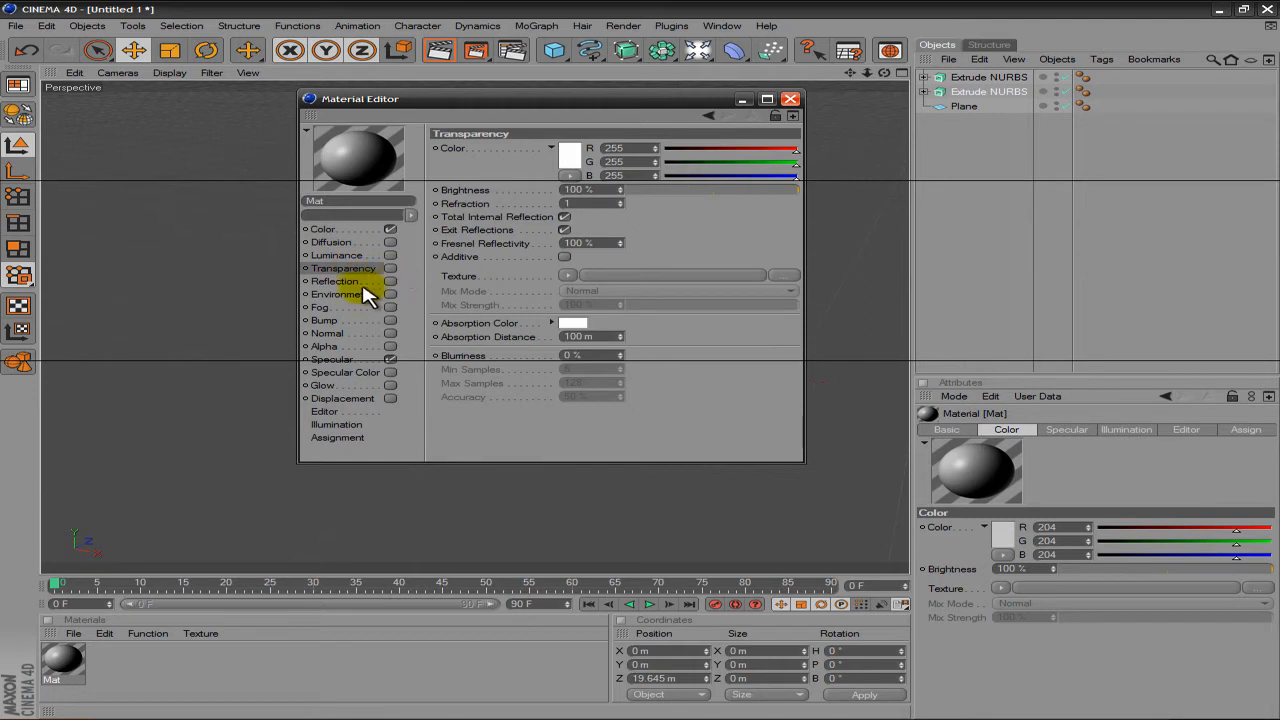
click(390, 268)
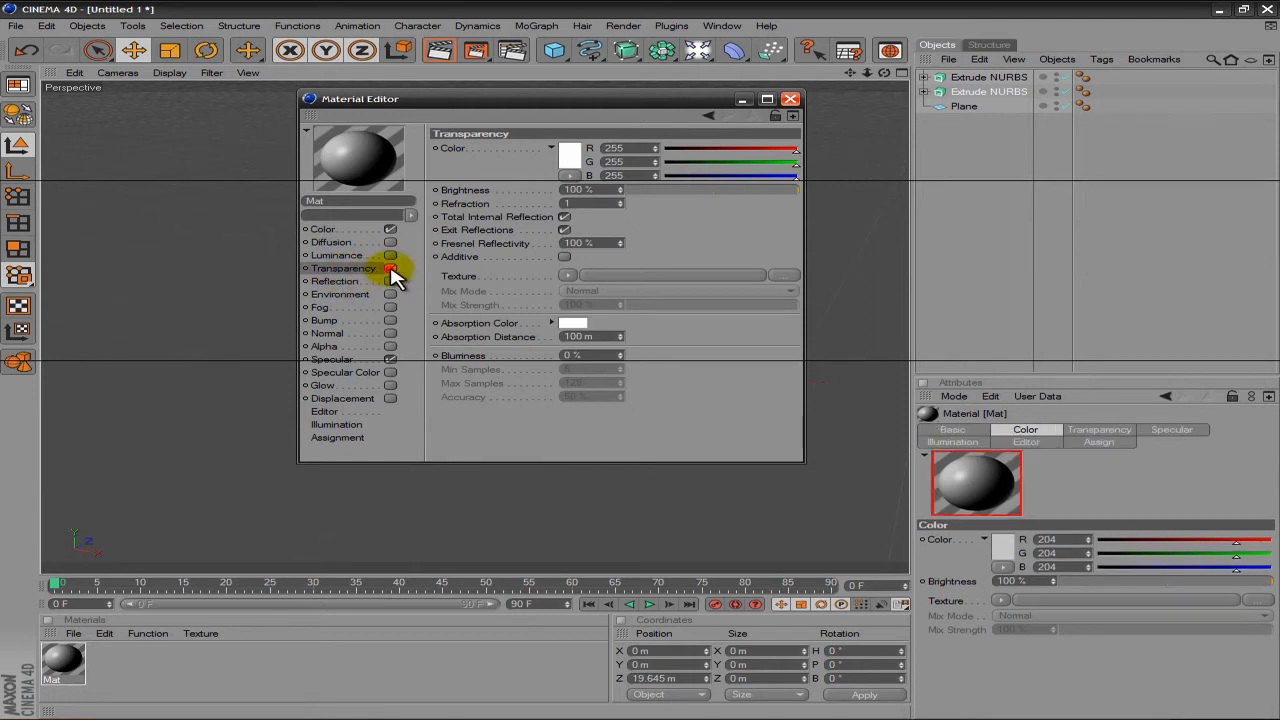
double_click(588, 190)
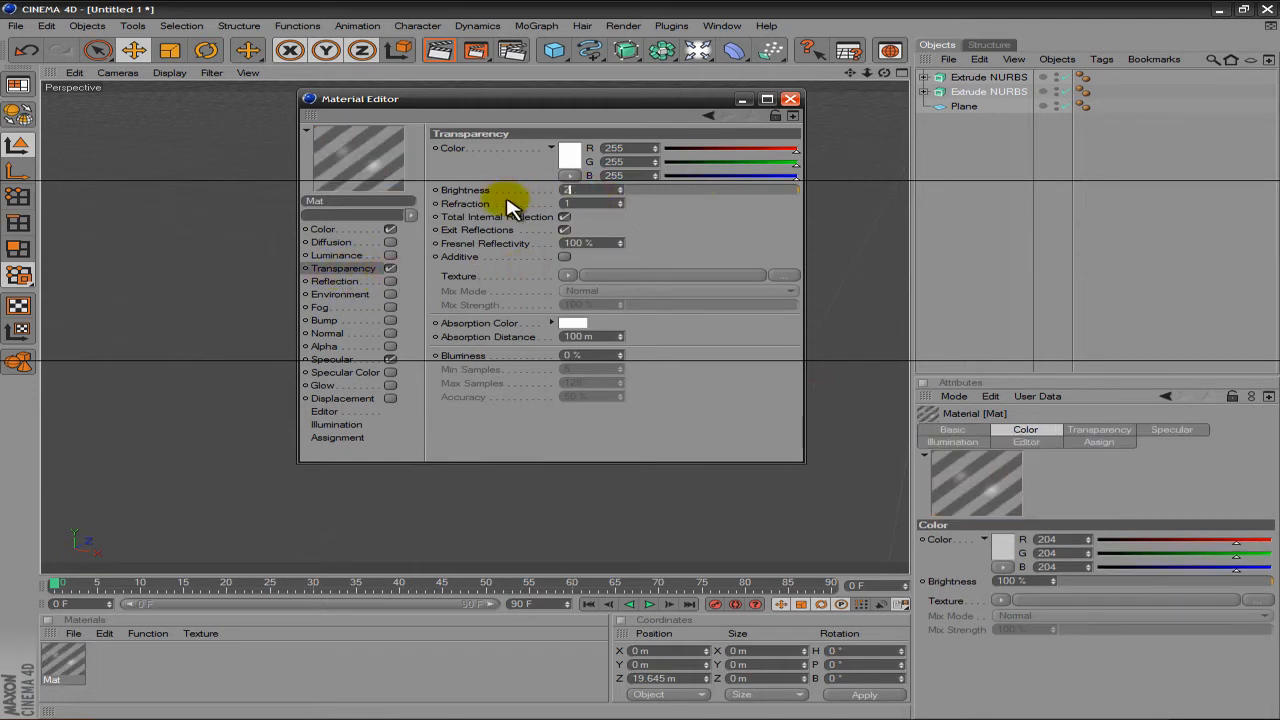
key(Return)
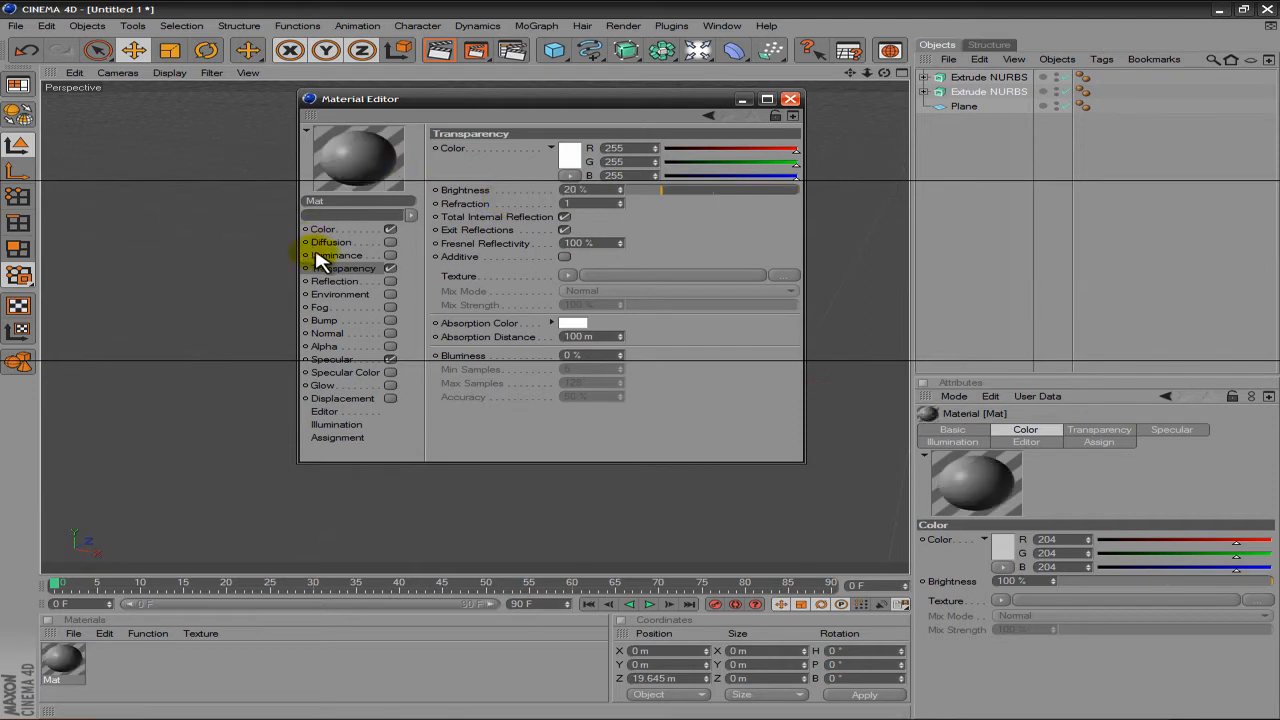
Enable the material's Reflection channel with brightness set to 20 %.
click(350, 281)
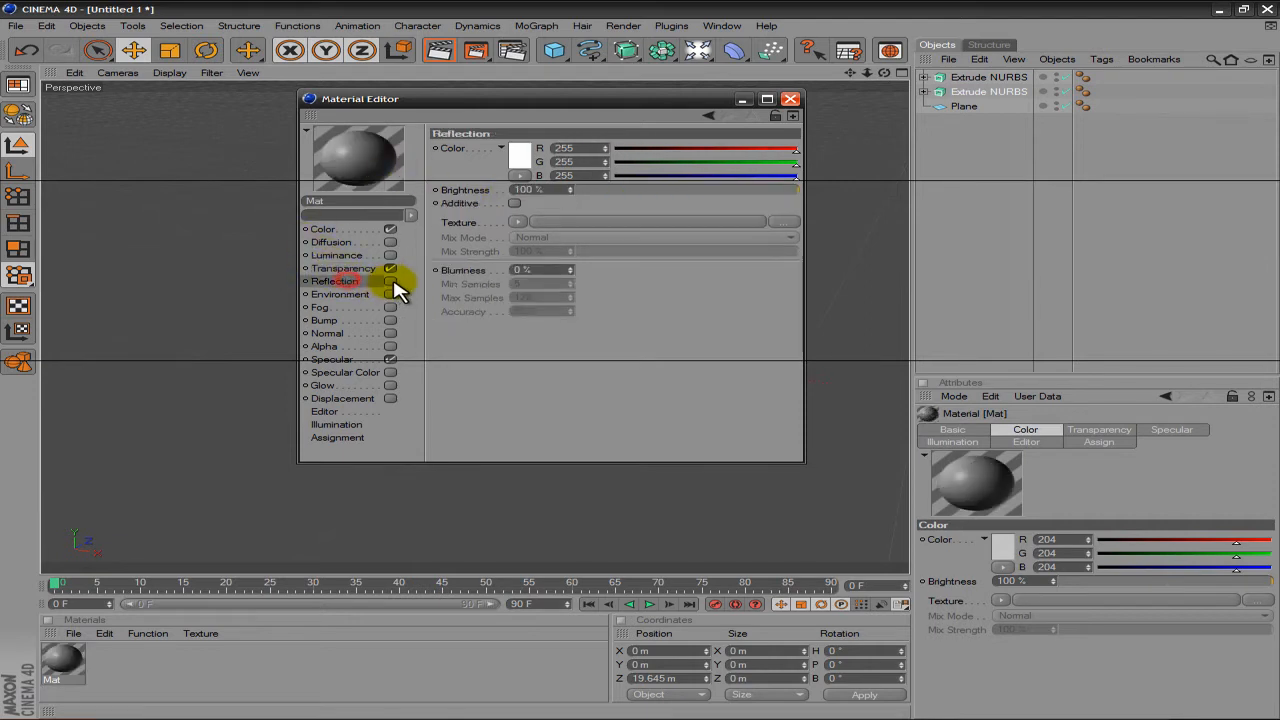
double_click(525, 190)
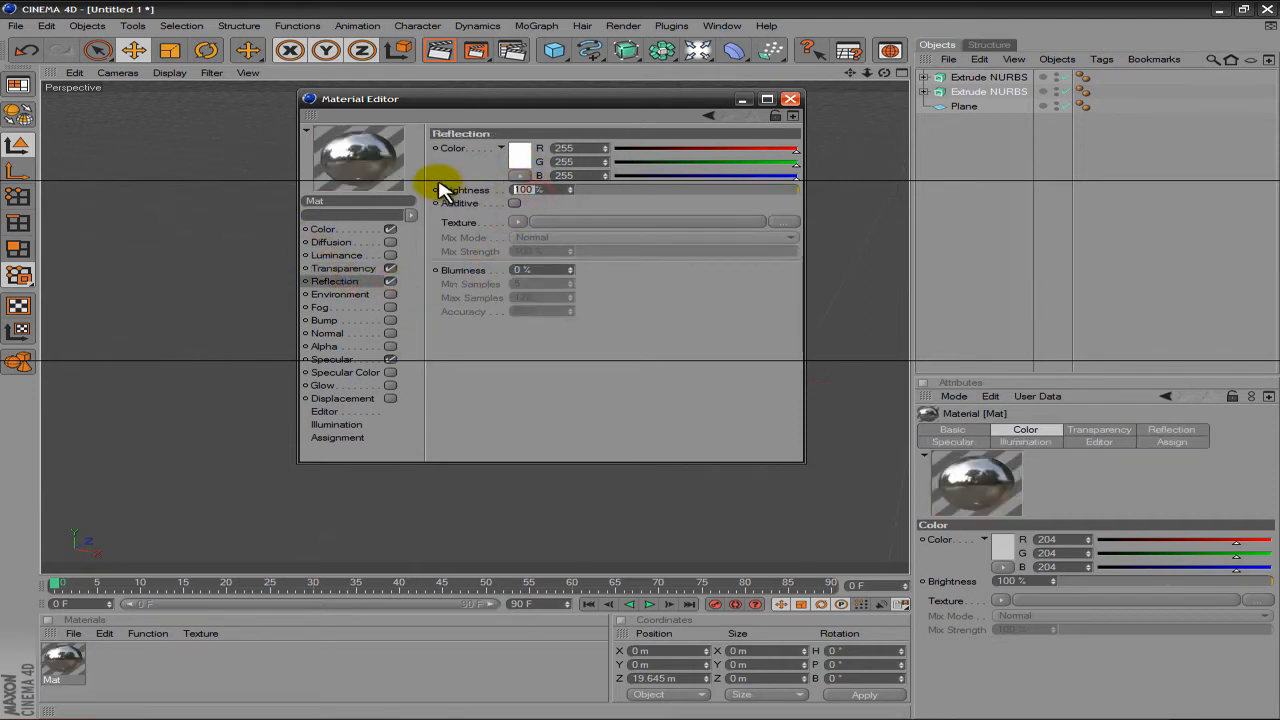
key(Return)
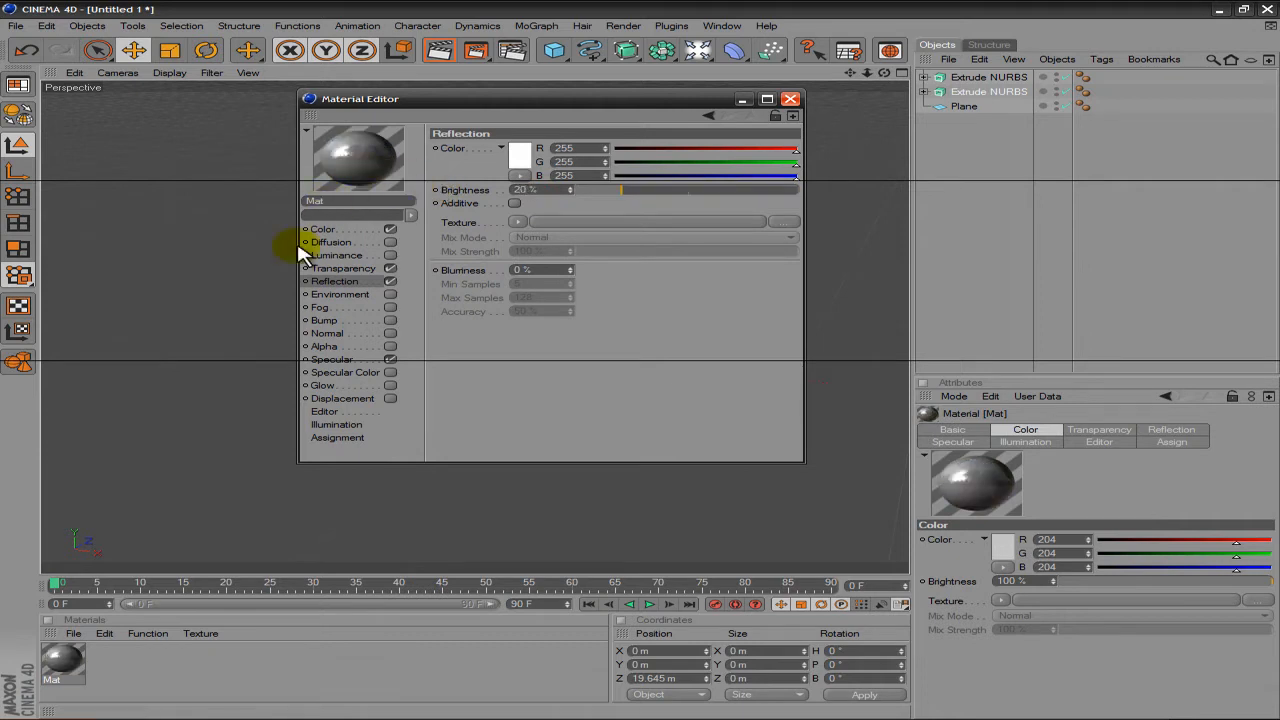
Set the material's base color to pure red (R 255, G 0, B 0) and close the Material Editor.
click(338, 237)
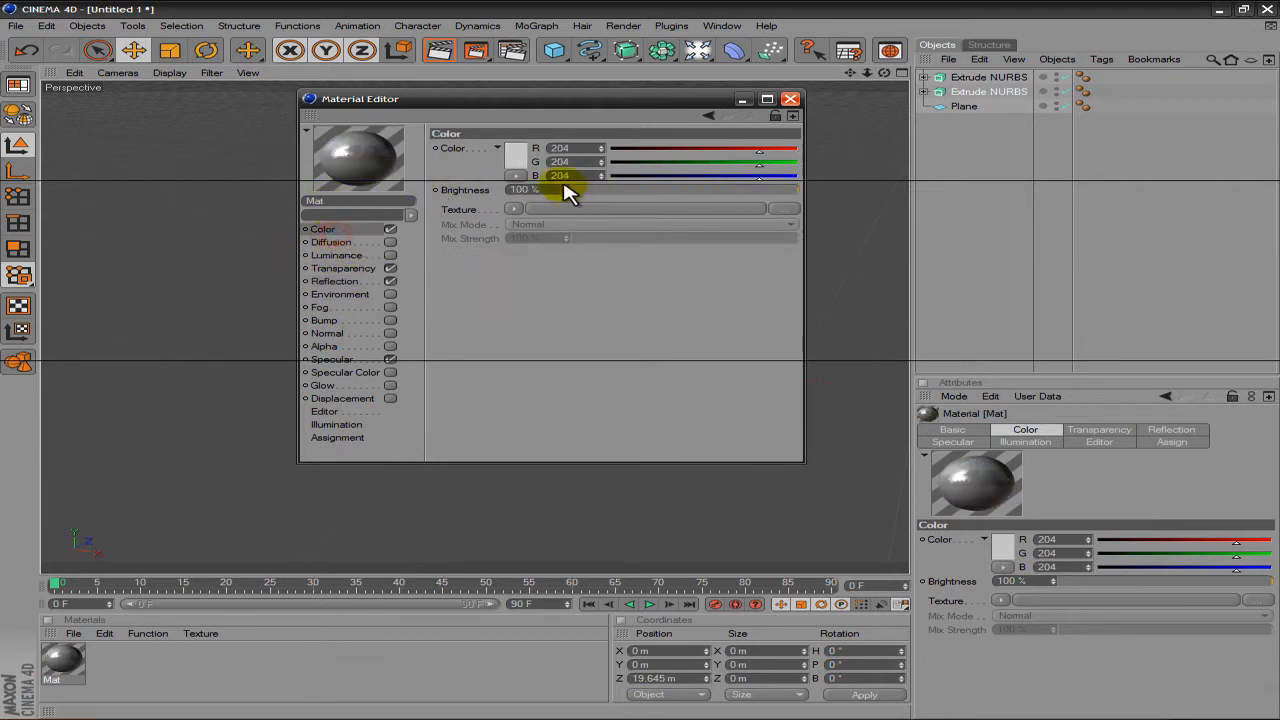
click(522, 157)
drag(525, 144, 574, 82)
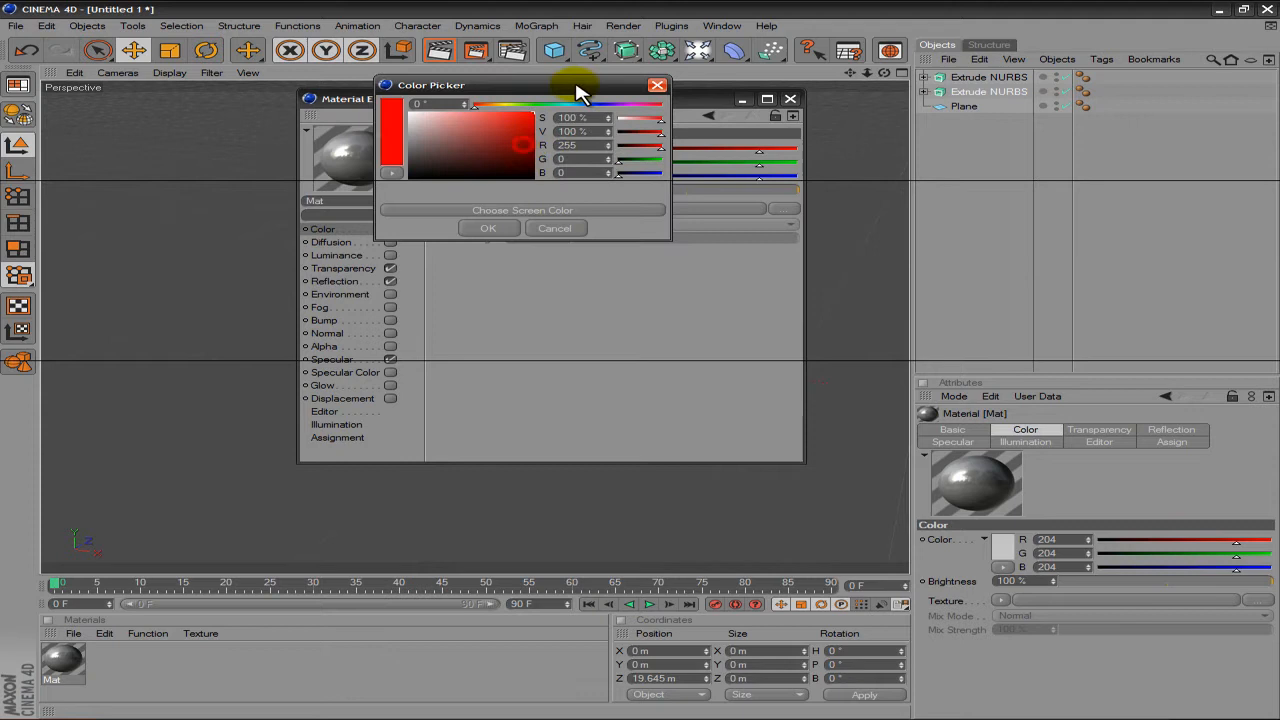
click(488, 229)
click(790, 98)
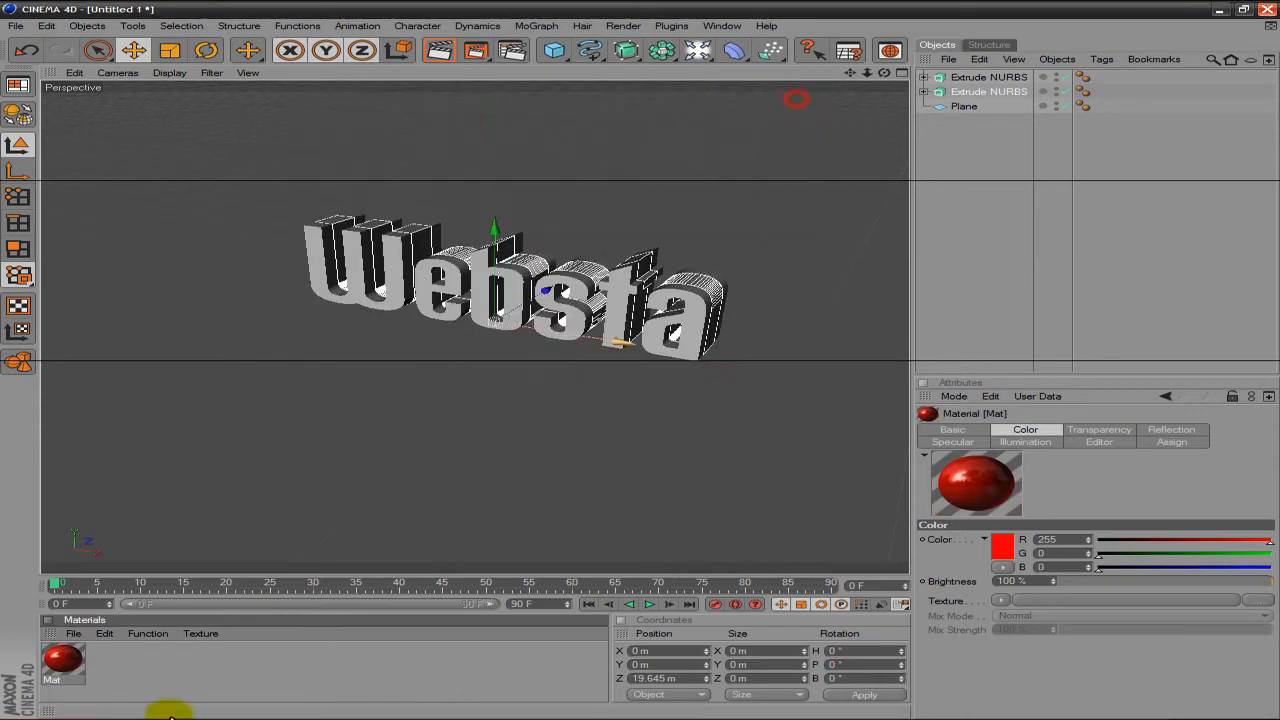
Apply the red material to both Extrude NURBS objects and render the view to check the result.
drag(645, 450, 978, 78)
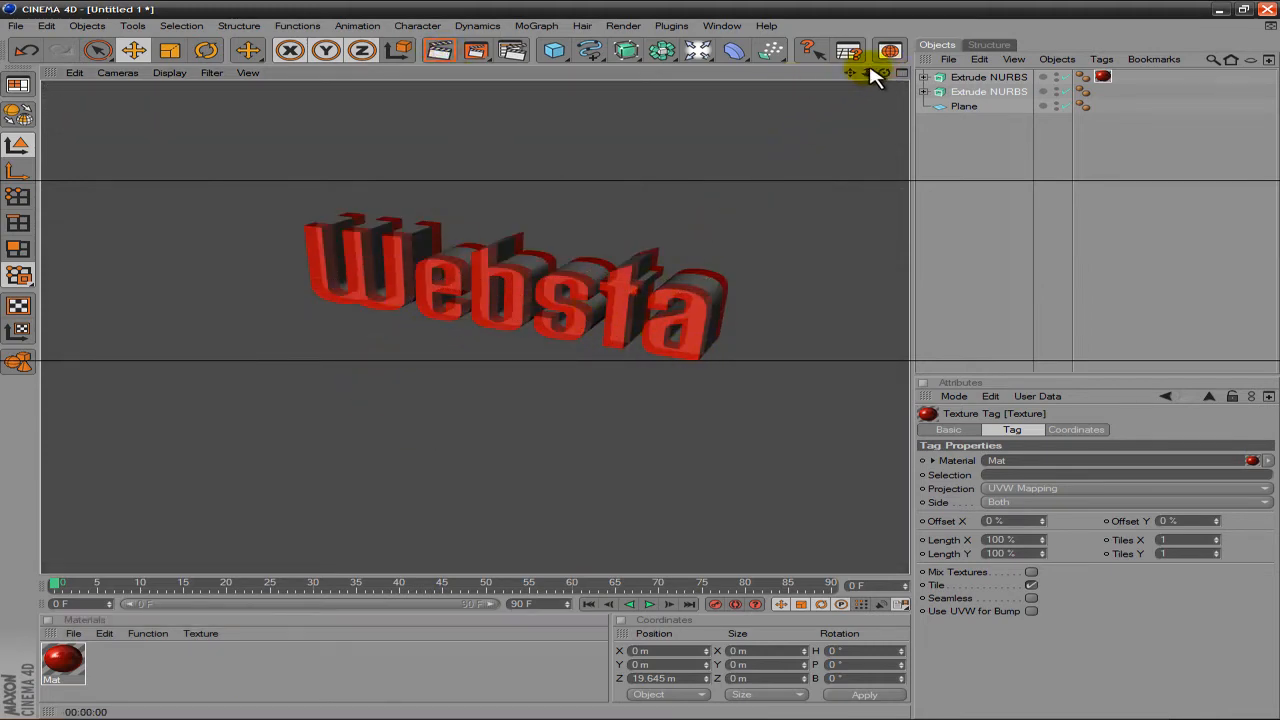
mouse_move(640, 363)
alt+mouse_down()
mouse_move(600, 374)
mouse_move(660, 368)
mouse_move(647, 363)
alt+mouse_up()
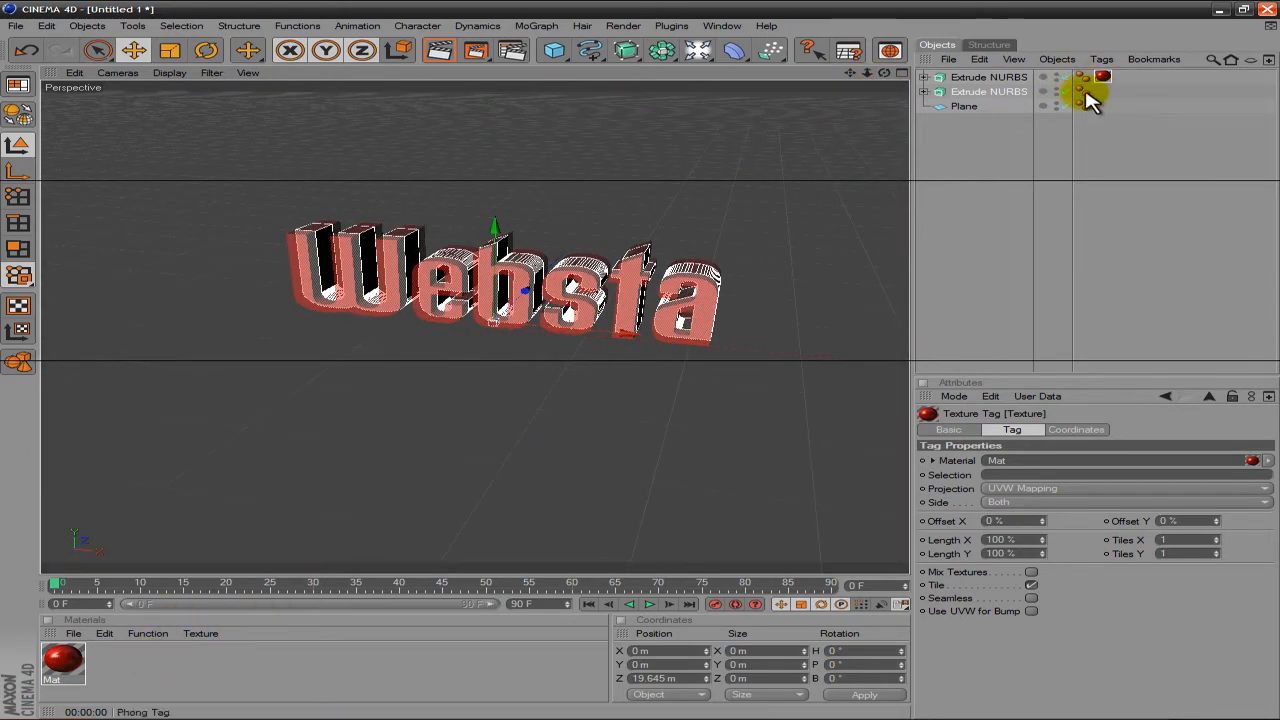
drag(63, 662, 1006, 96)
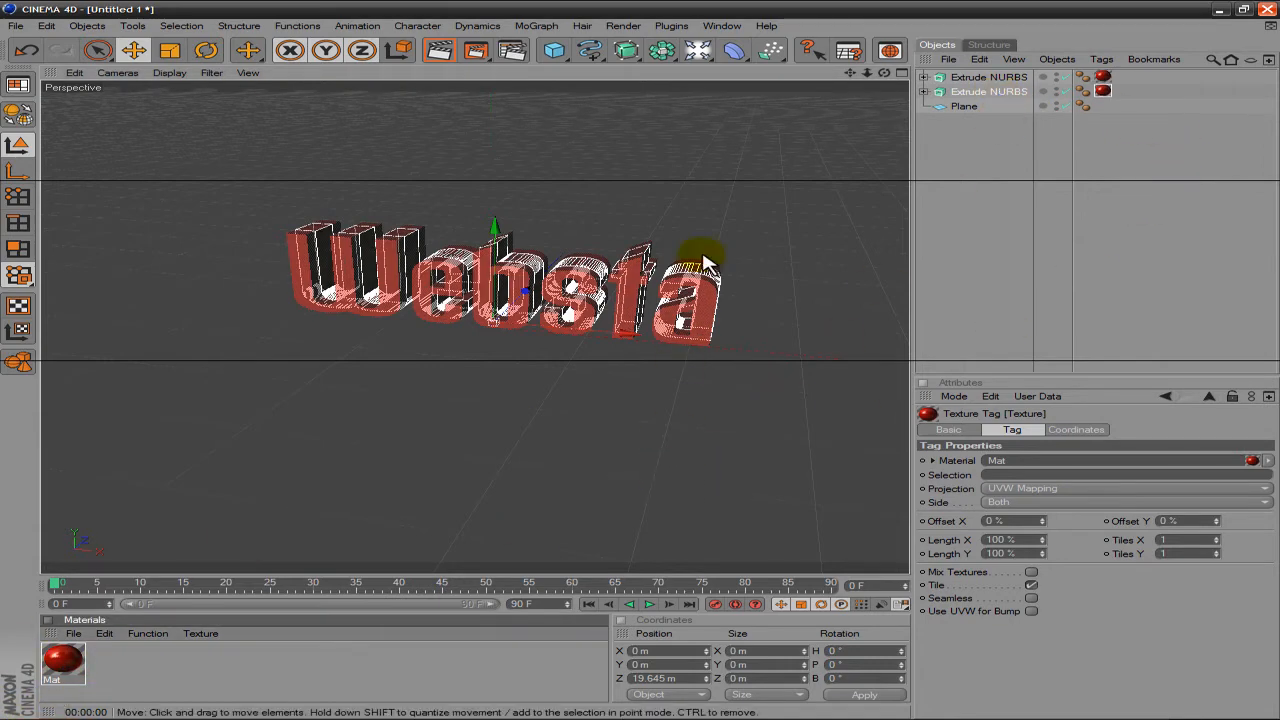
click(440, 52)
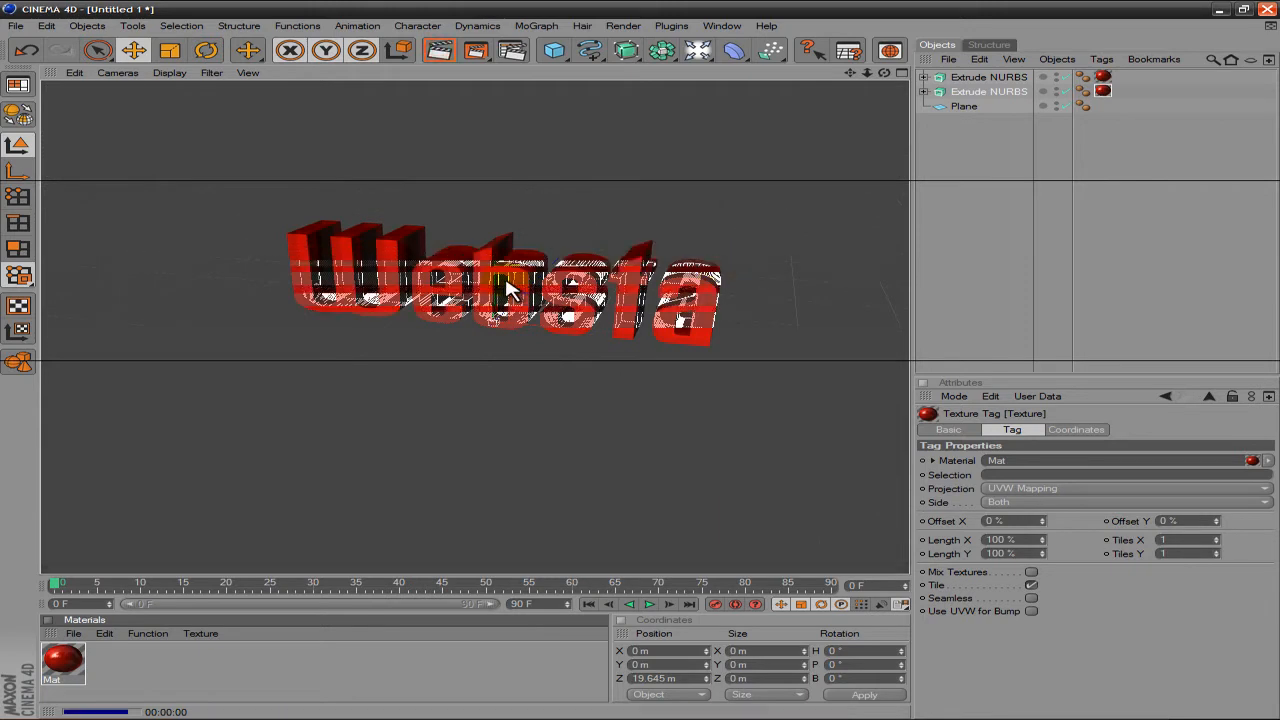
click(535, 368)
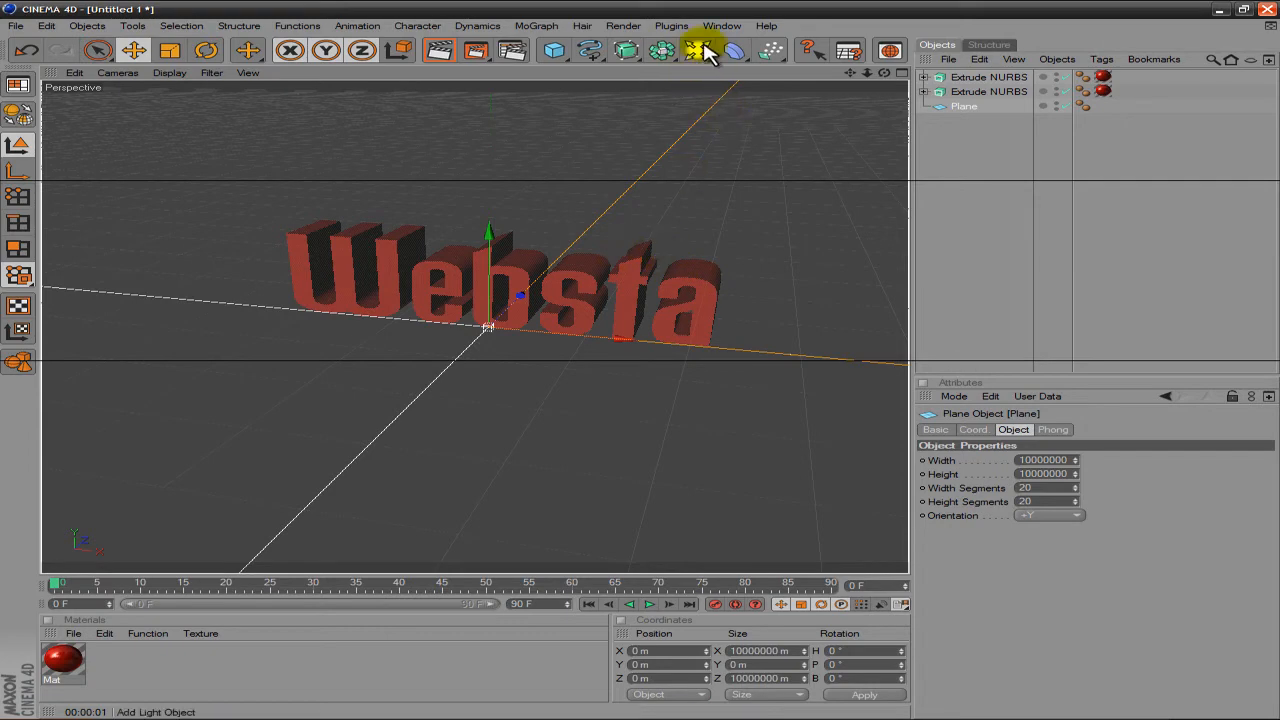
Add an omni light and place it in front of the final "a", at about X 192 m, Y 98 m, Z -63 m.
drag(698, 50, 745, 62)
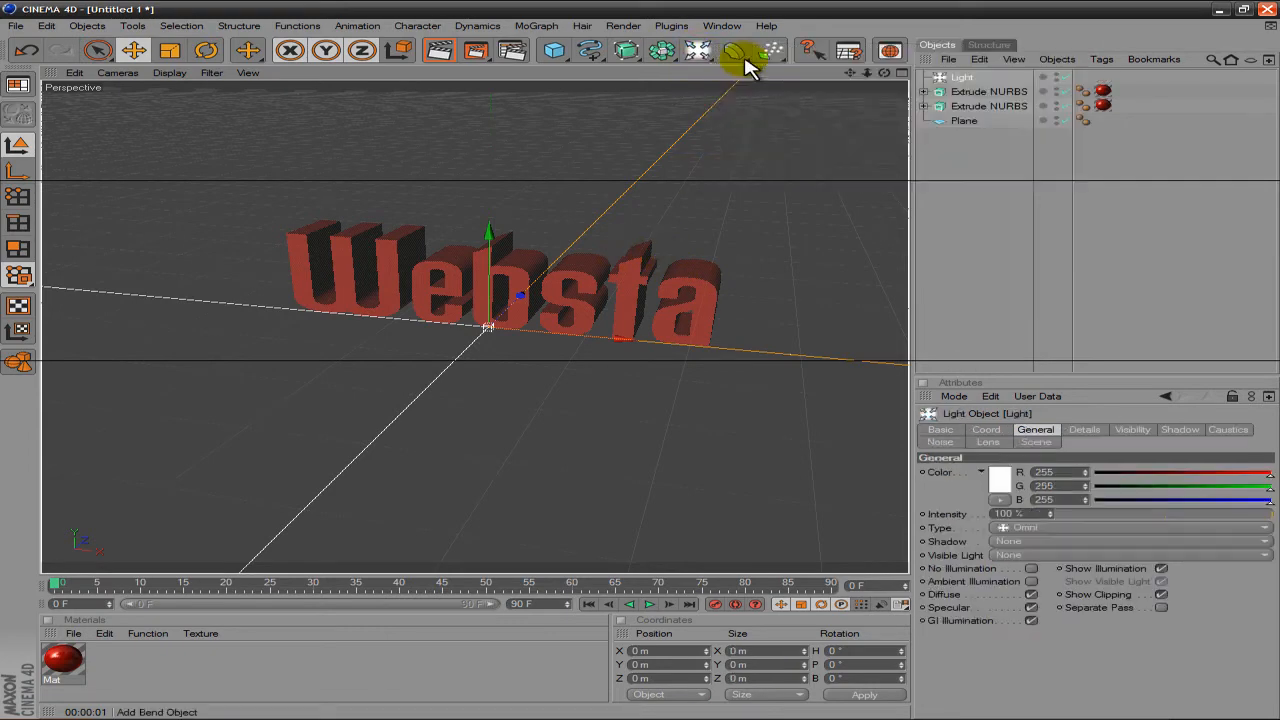
mouse_move(500, 335)
mouse_down()
mouse_move(643, 366)
mouse_move(510, 340)
mouse_up()
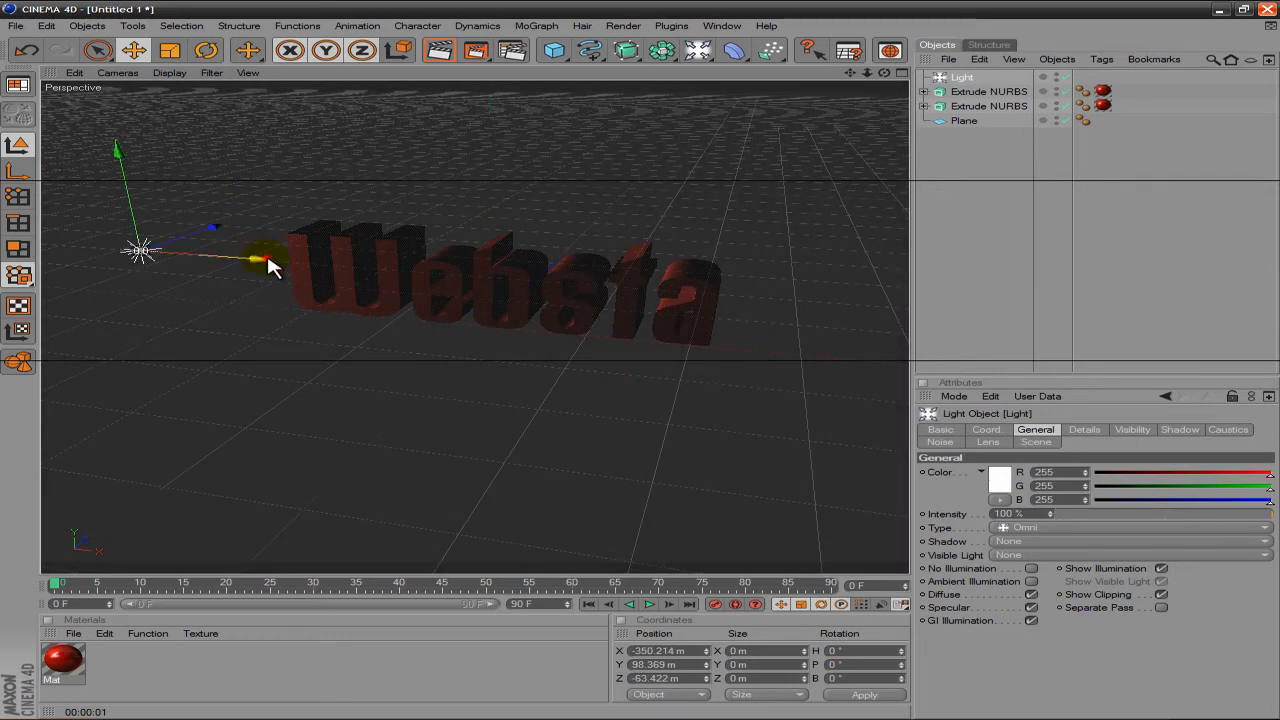
drag(272, 265, 643, 366)
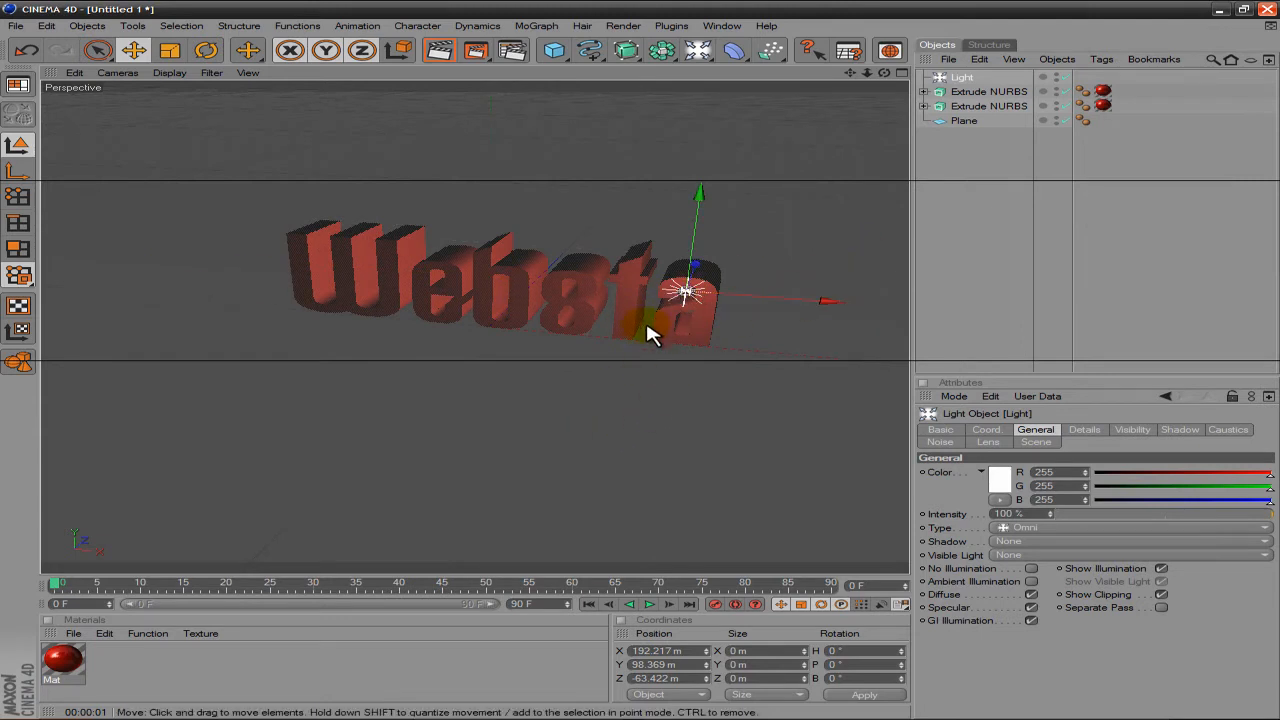
Set the light's shadow type to Shadow Maps (Soft) and render the view to preview the lighting.
click(1012, 541)
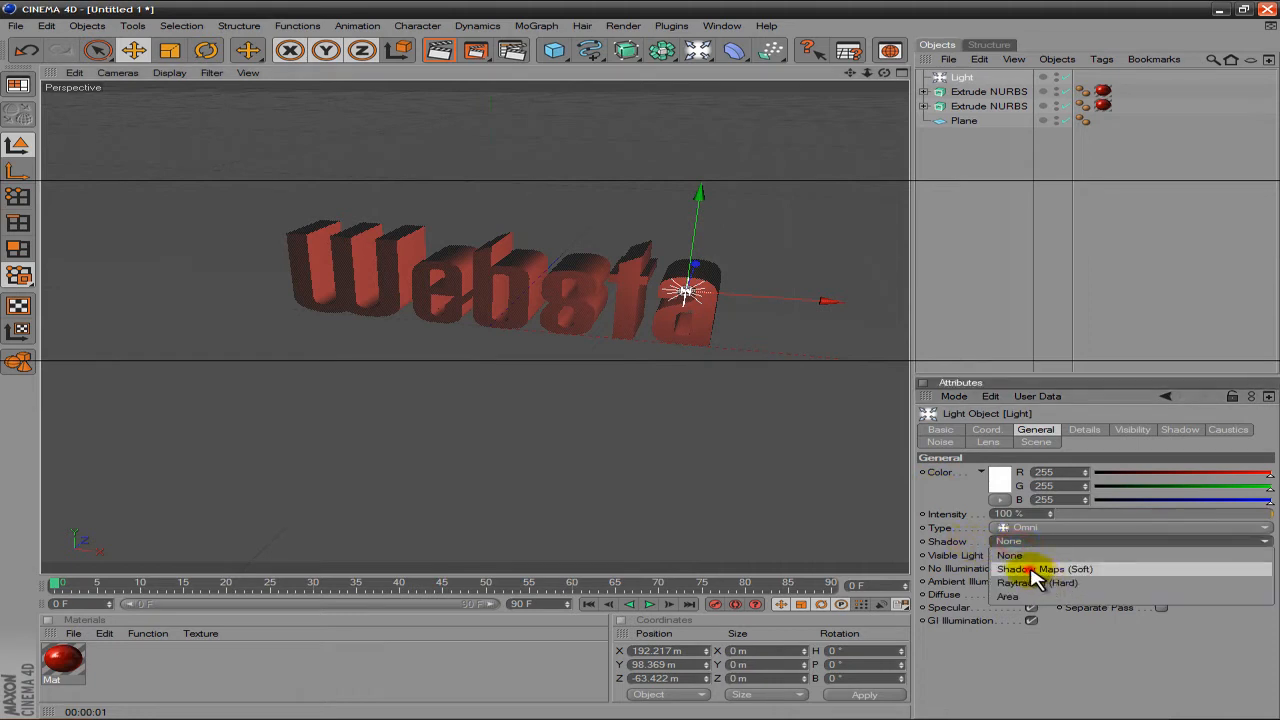
click(1035, 569)
click(737, 488)
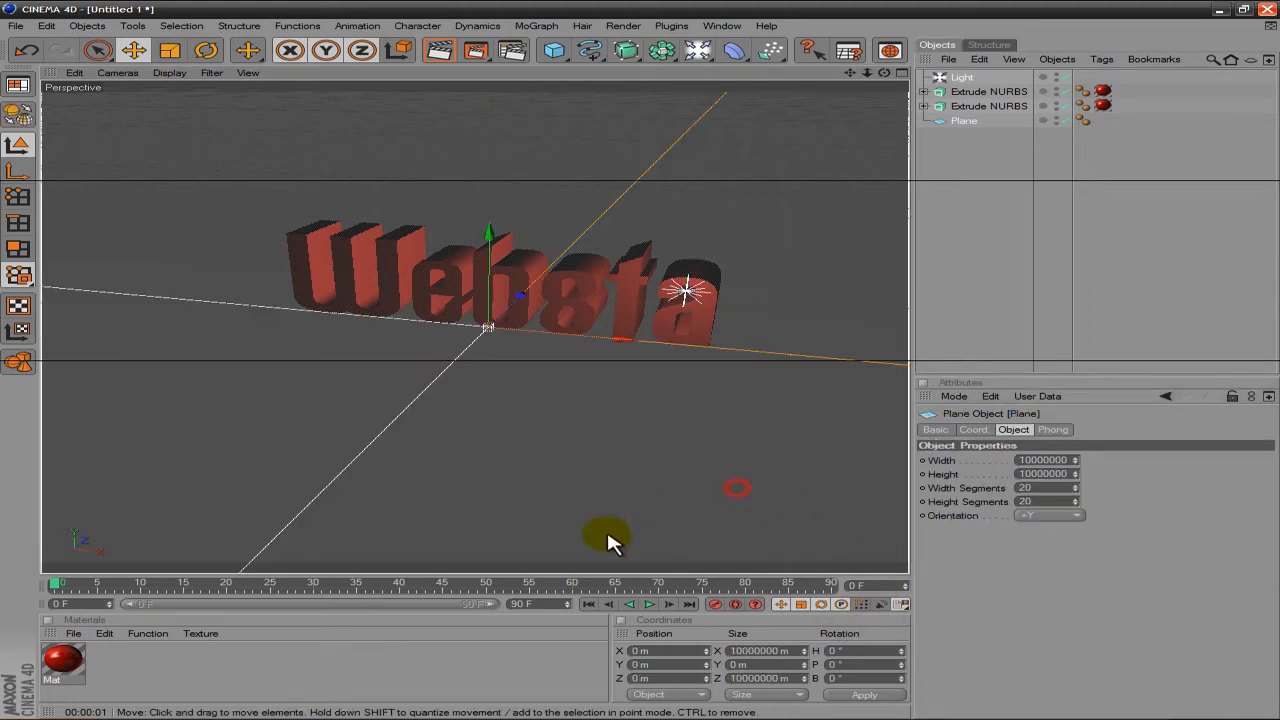
click(440, 52)
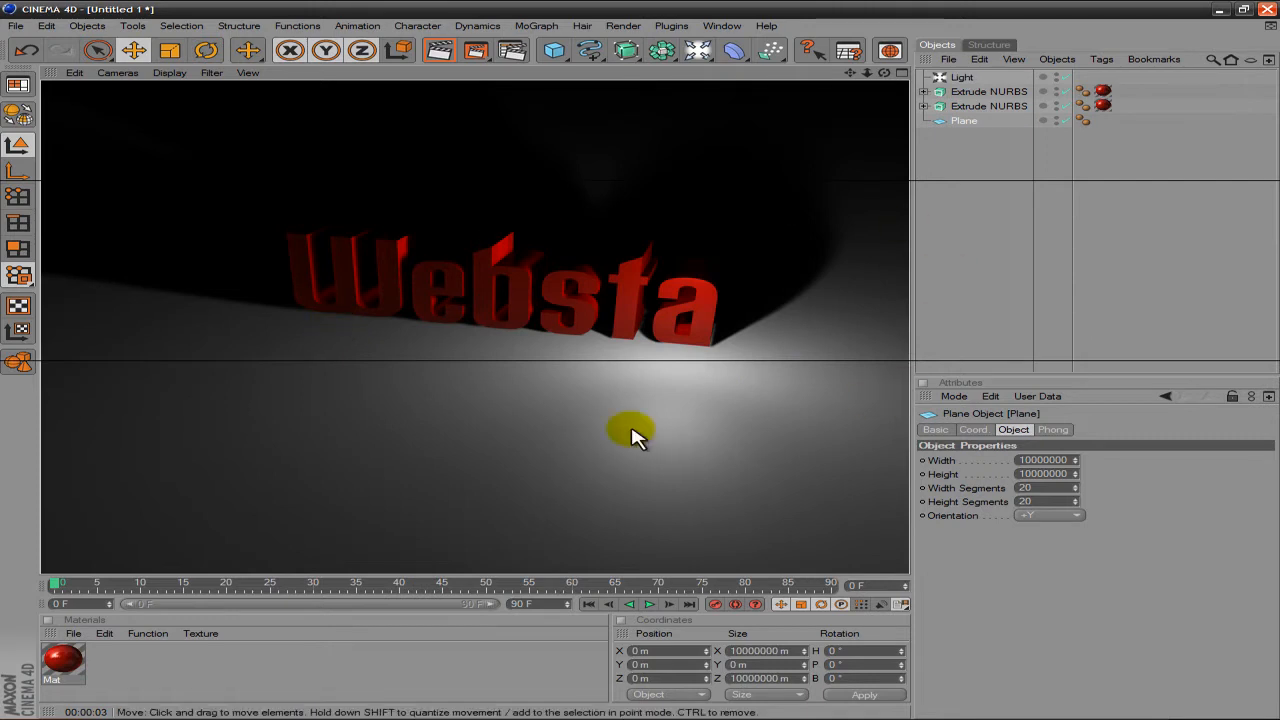
click(722, 336)
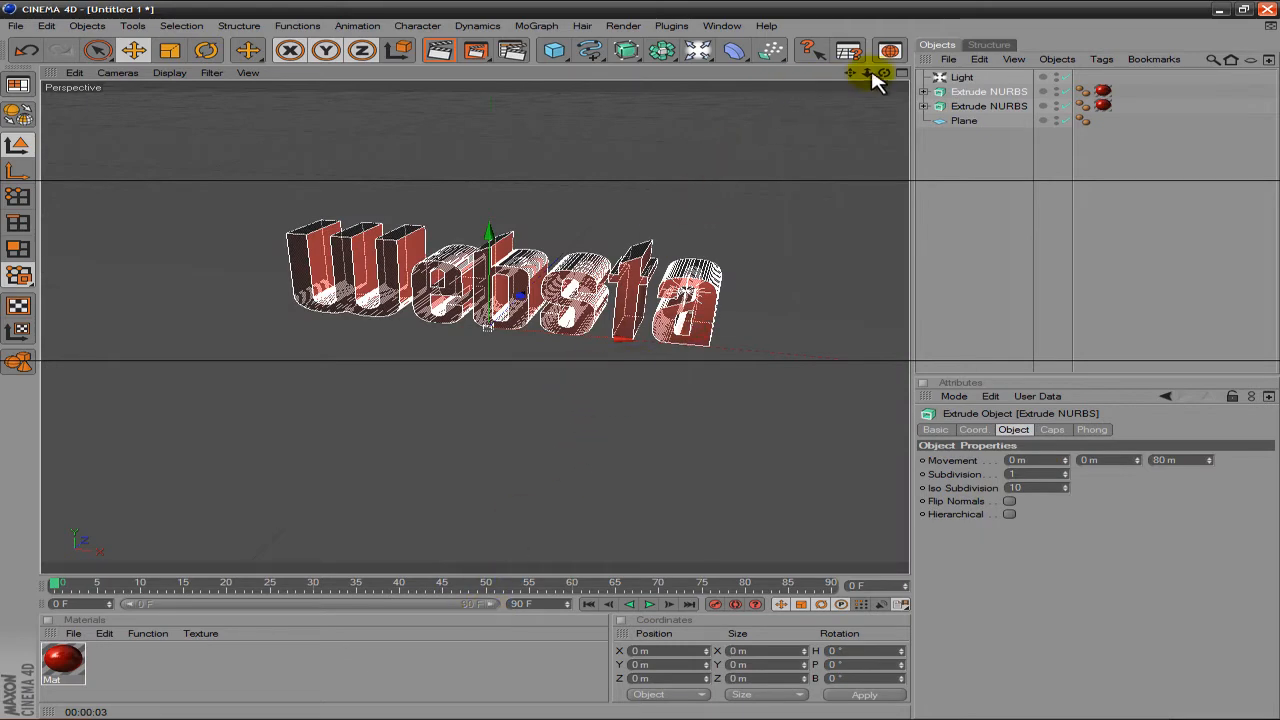
Add a Camera object to the scene and make it the active scene camera for the perspective view.
drag(884, 74, 650, 369)
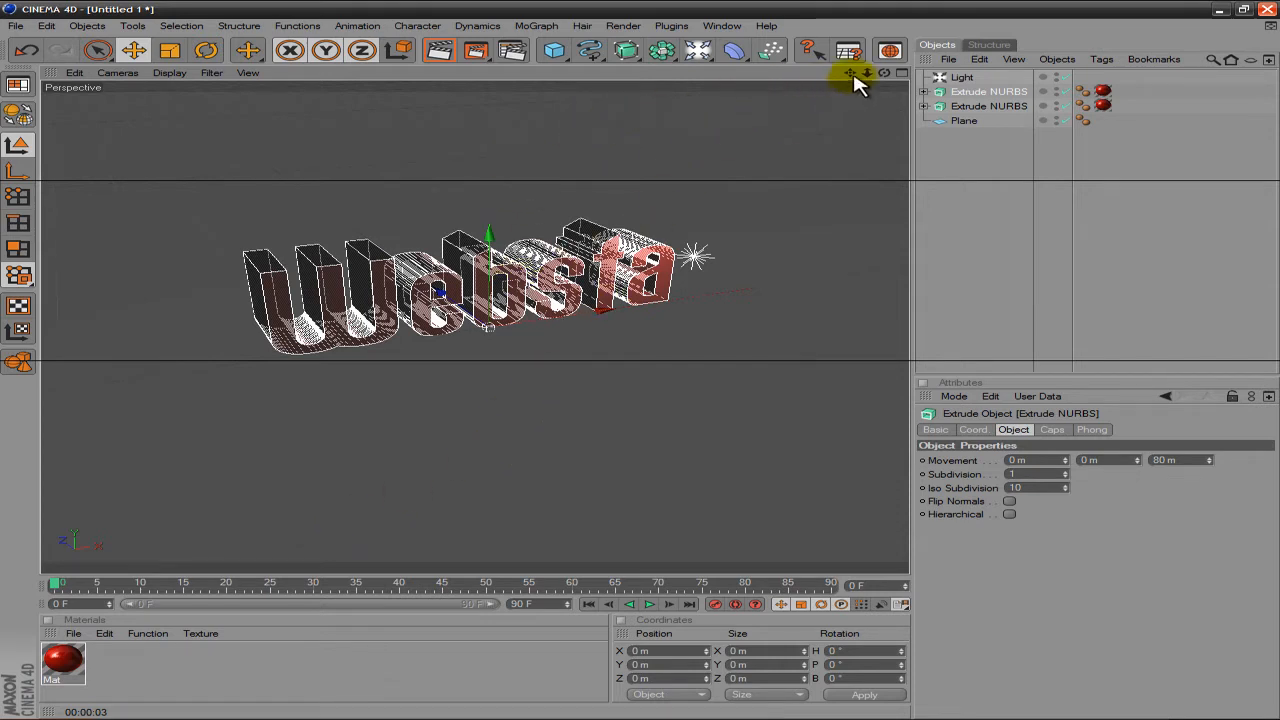
drag(872, 78, 645, 368)
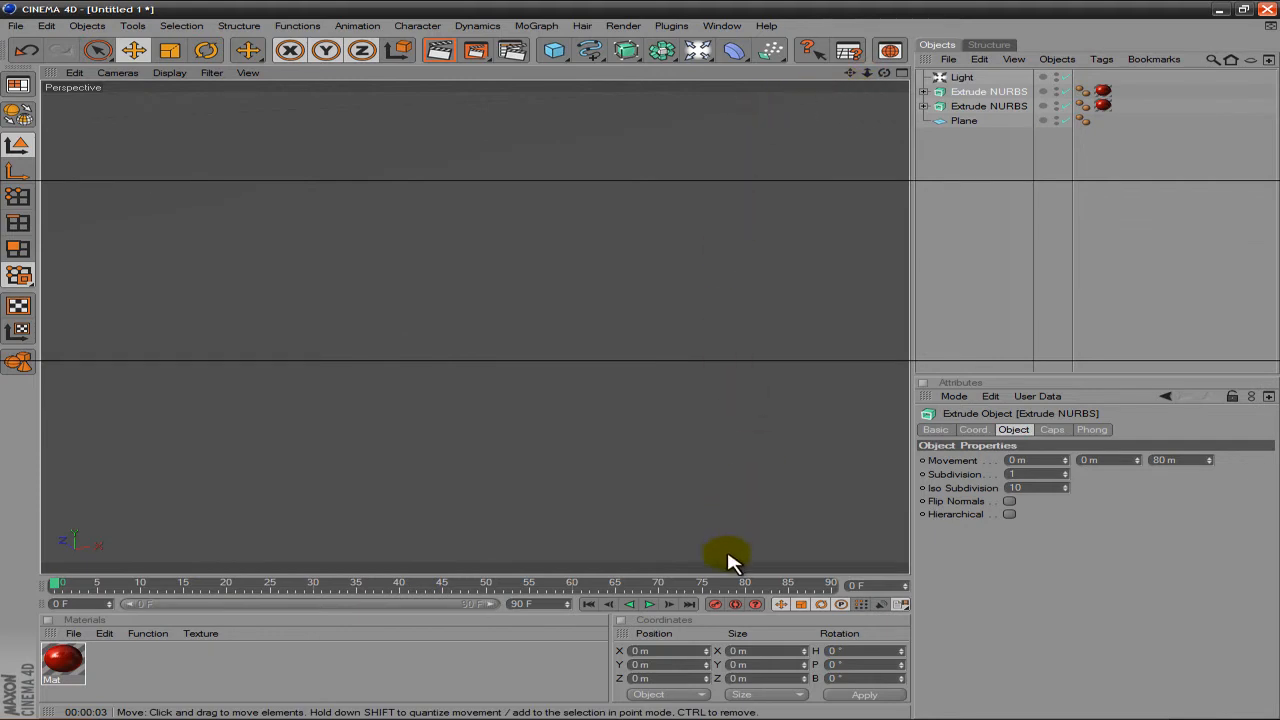
click(700, 55)
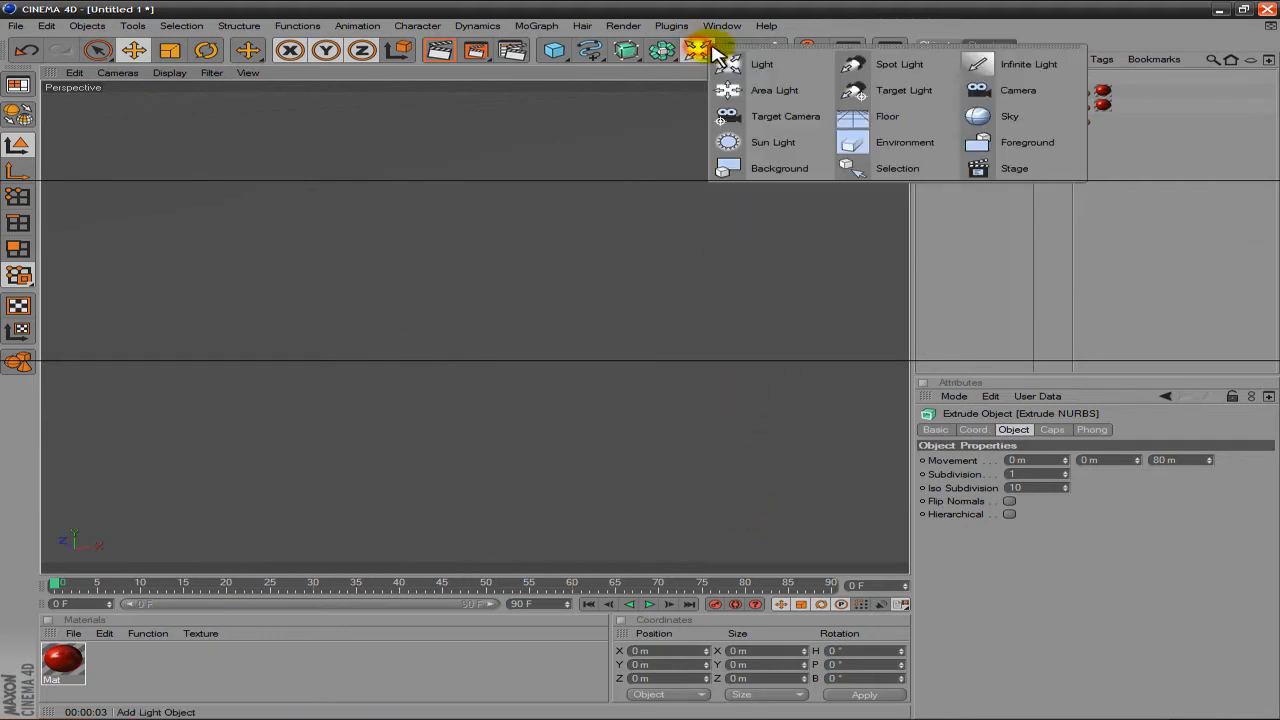
click(1042, 86)
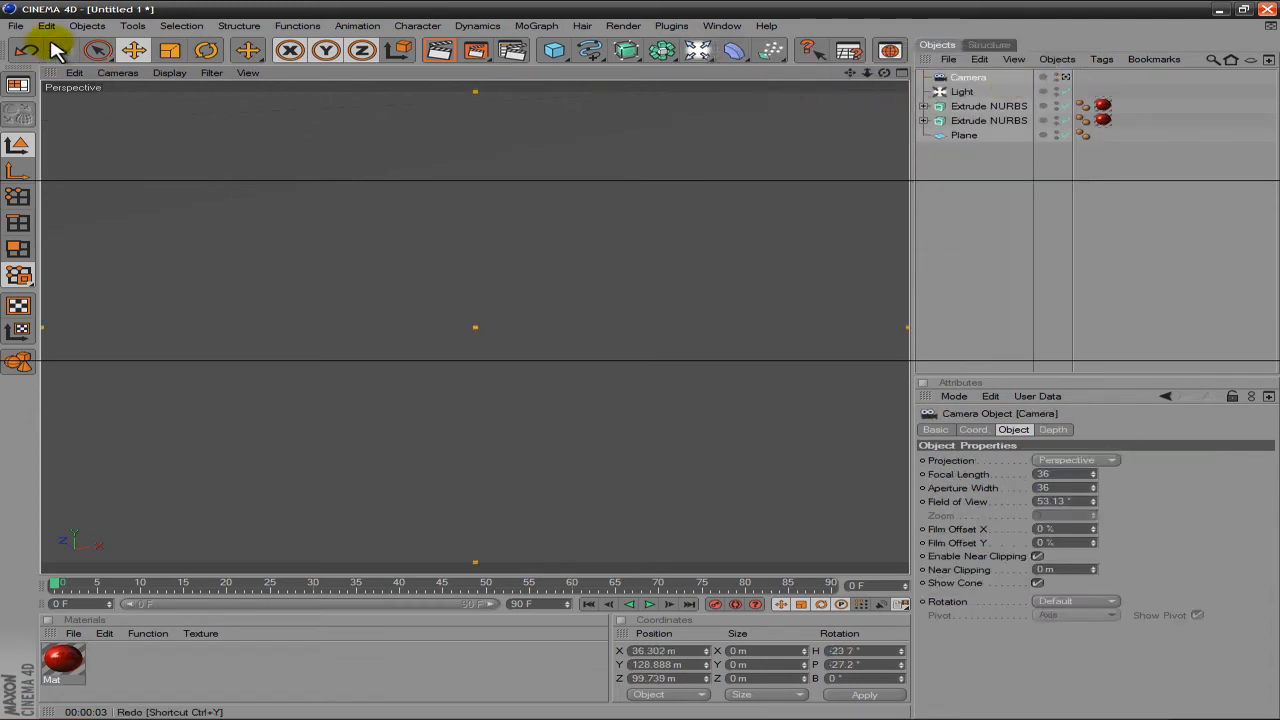
click(118, 73)
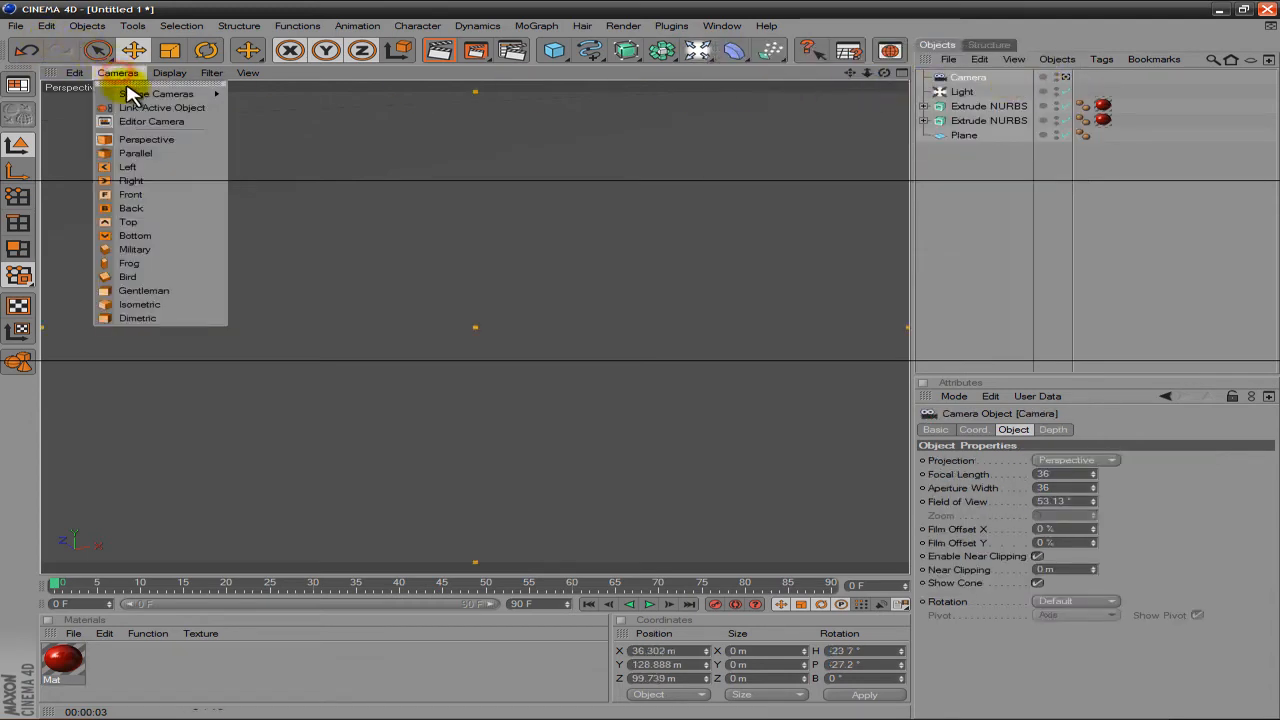
mouse_move(140, 95)
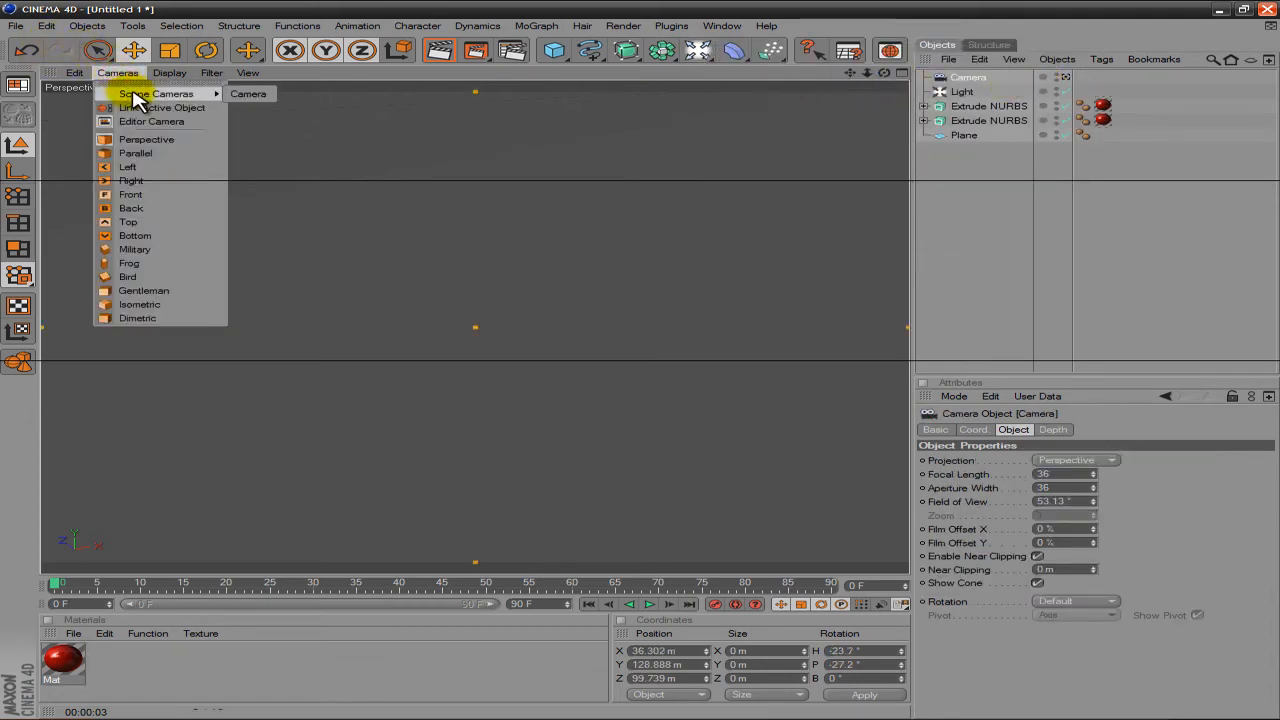
click(246, 94)
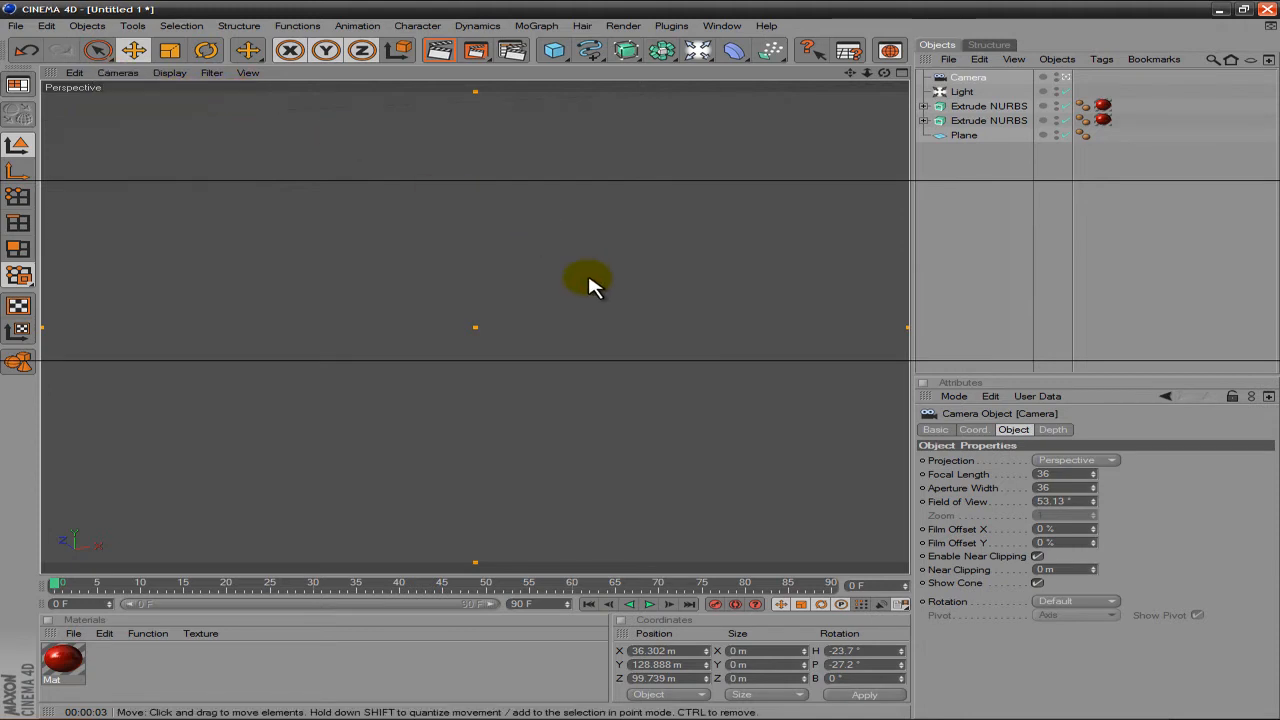
Record a camera keyframe at frame 0 and reframe the camera on the whole text, at about X -269 m, Y 303 m, Z -559 m, pitched -24°.
click(716, 605)
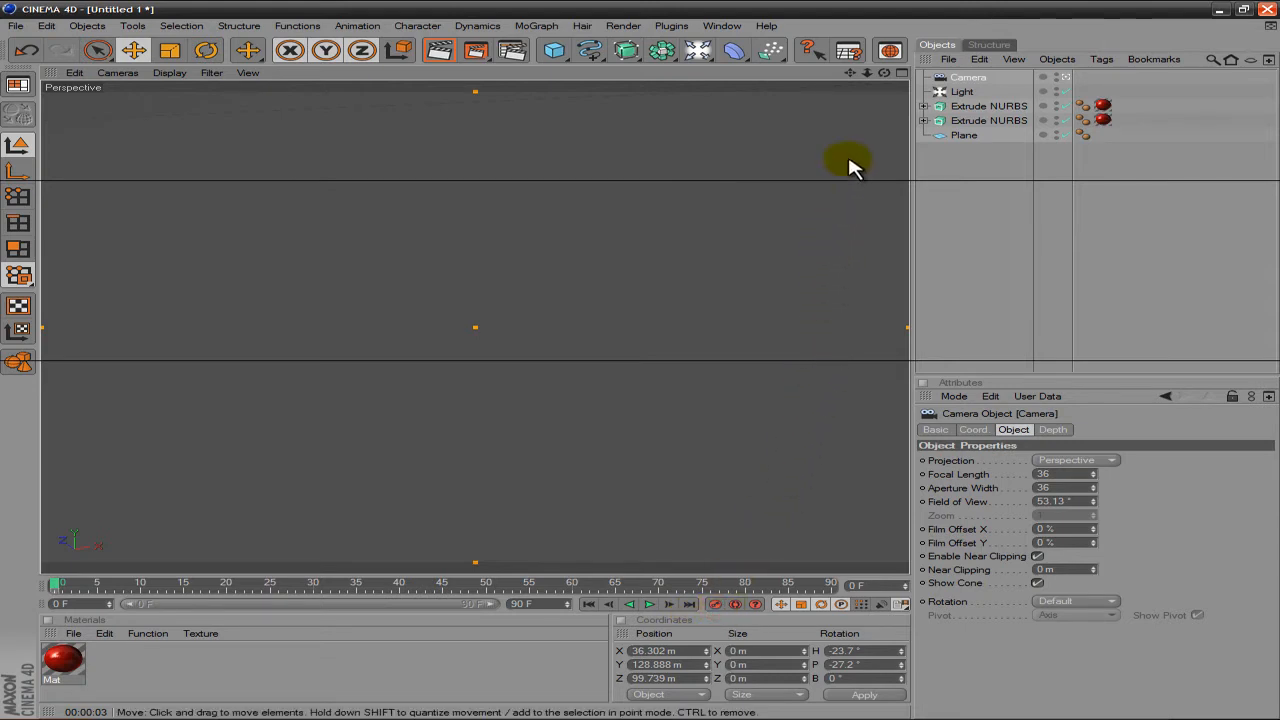
drag(869, 82, 640, 363)
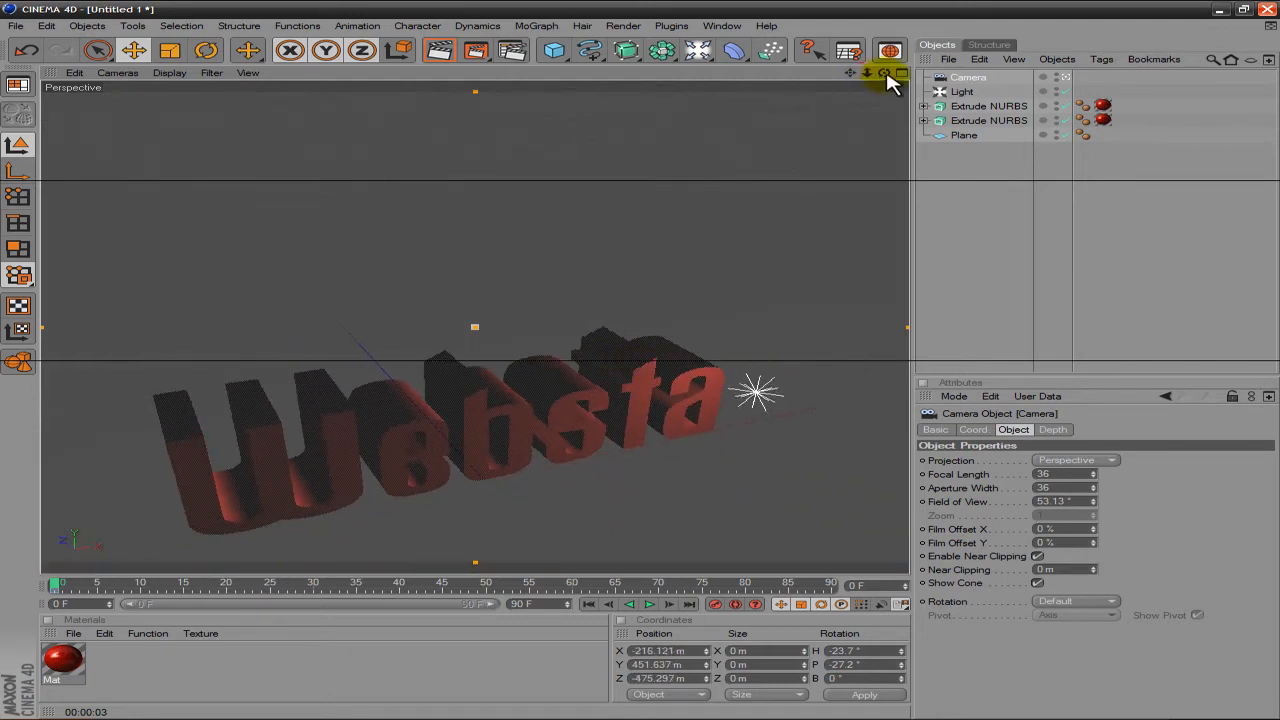
drag(884, 73, 652, 368)
drag(858, 72, 640, 363)
drag(886, 74, 643, 366)
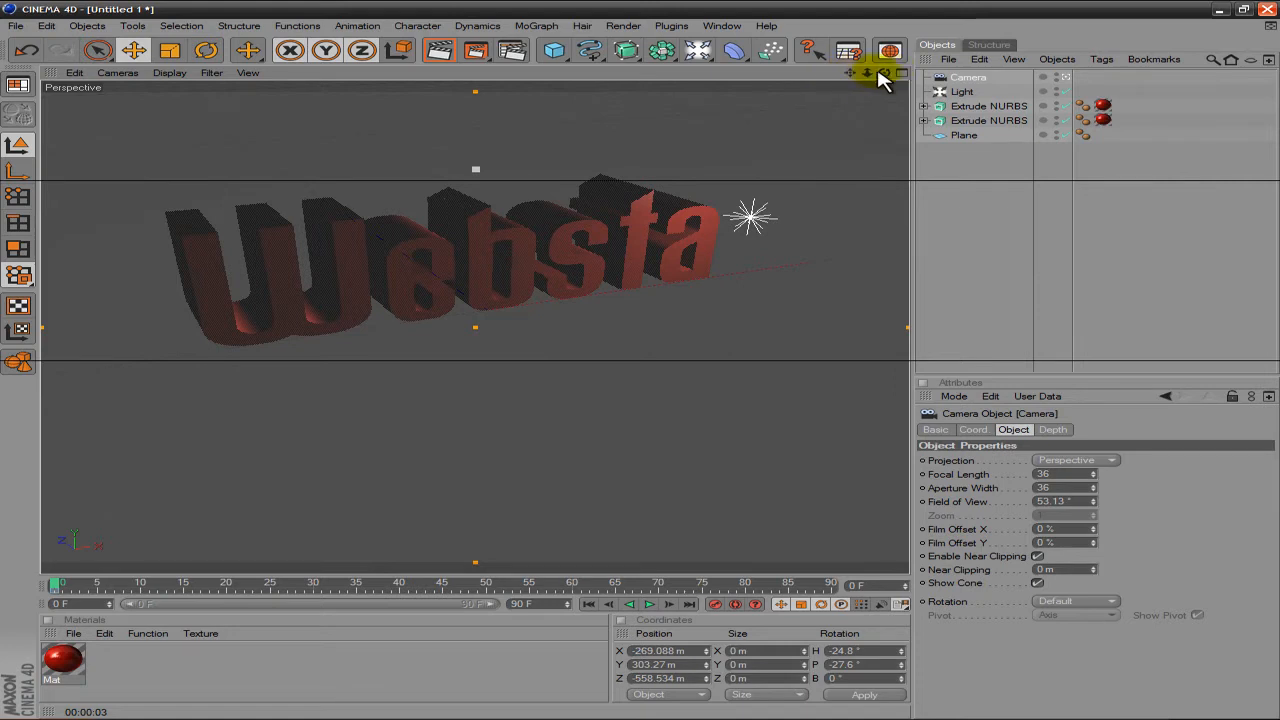
mouse_move(887, 74)
mouse_down()
mouse_move(629, 363)
mouse_move(649, 366)
mouse_move(634, 366)
mouse_move(886, 80)
mouse_up()
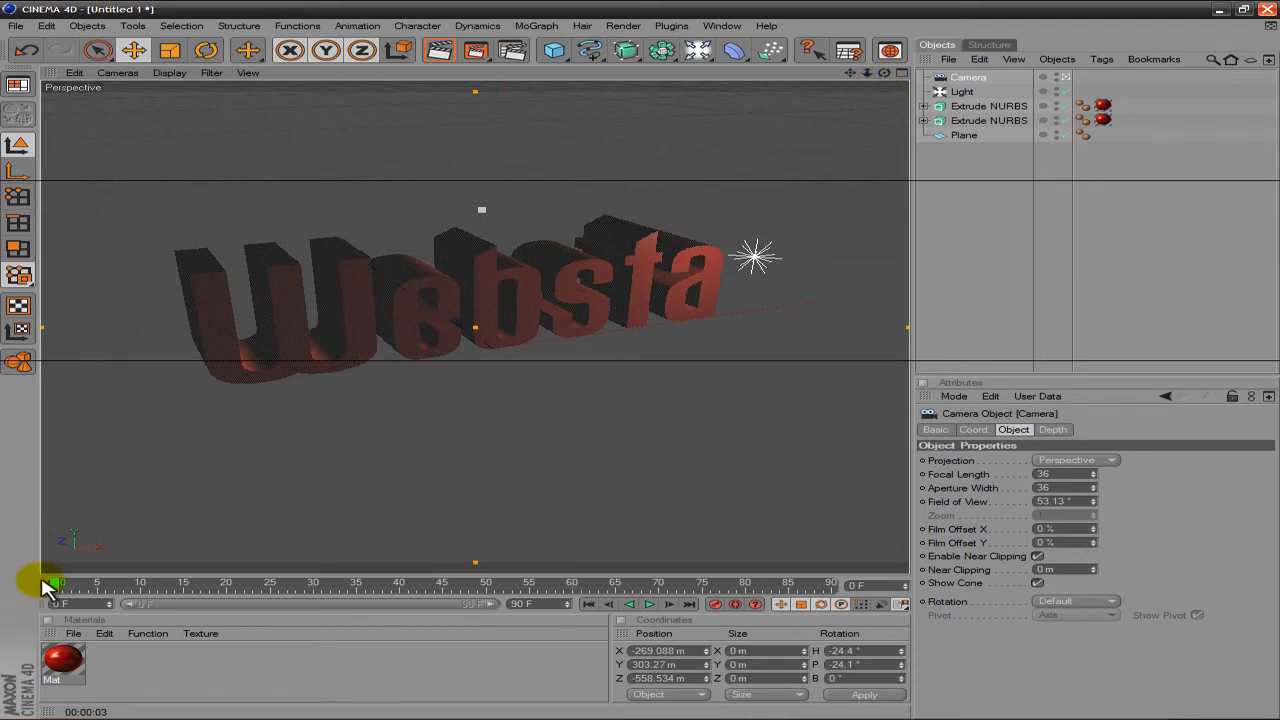
Reframe the camera at frame 50 to about X -338 m, Y 333 m, Z -665 m, heading -28.3°, pitch -22.7°, and record a keyframe.
drag(46, 586, 138, 594)
drag(0, 578, 425, 597)
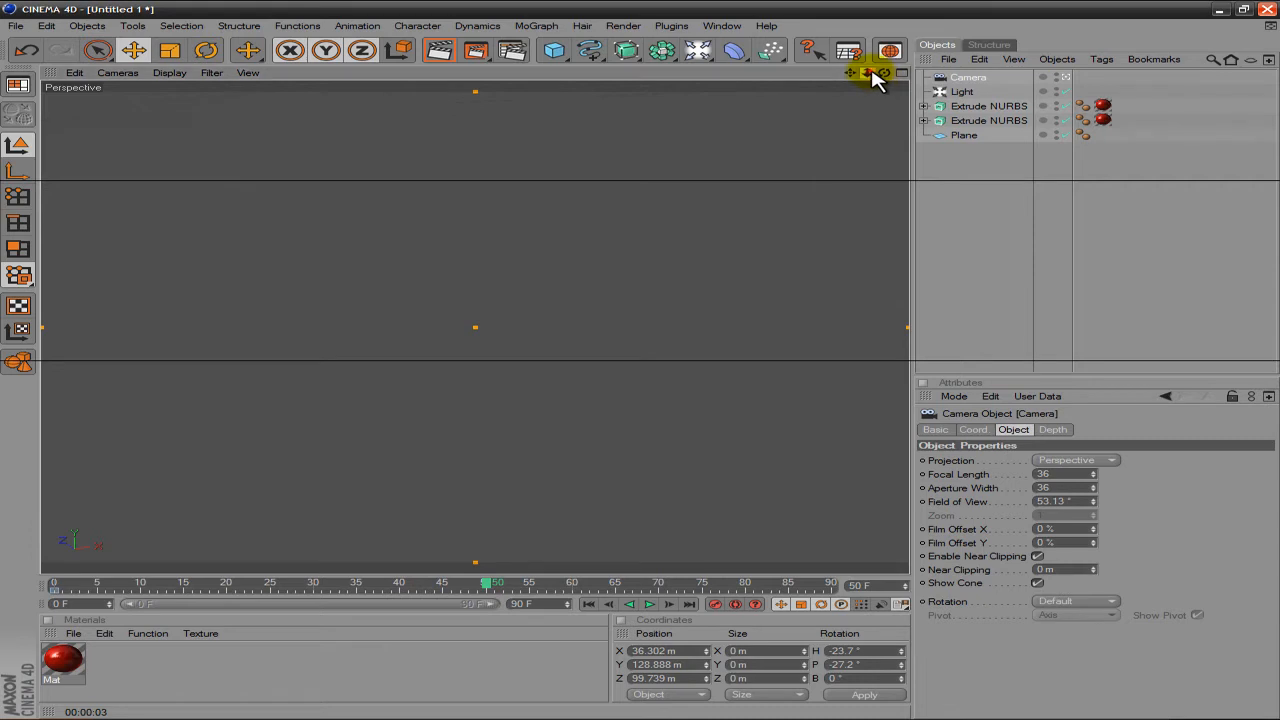
drag(868, 72, 646, 366)
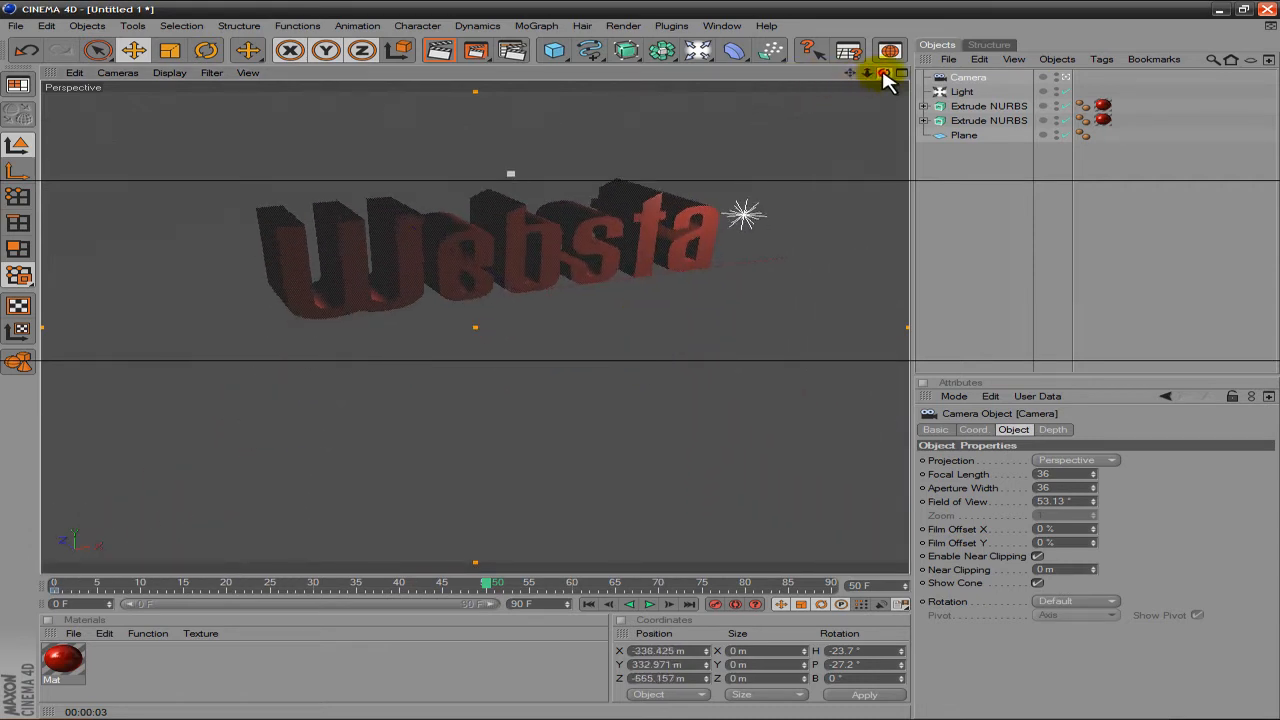
drag(885, 78, 660, 362)
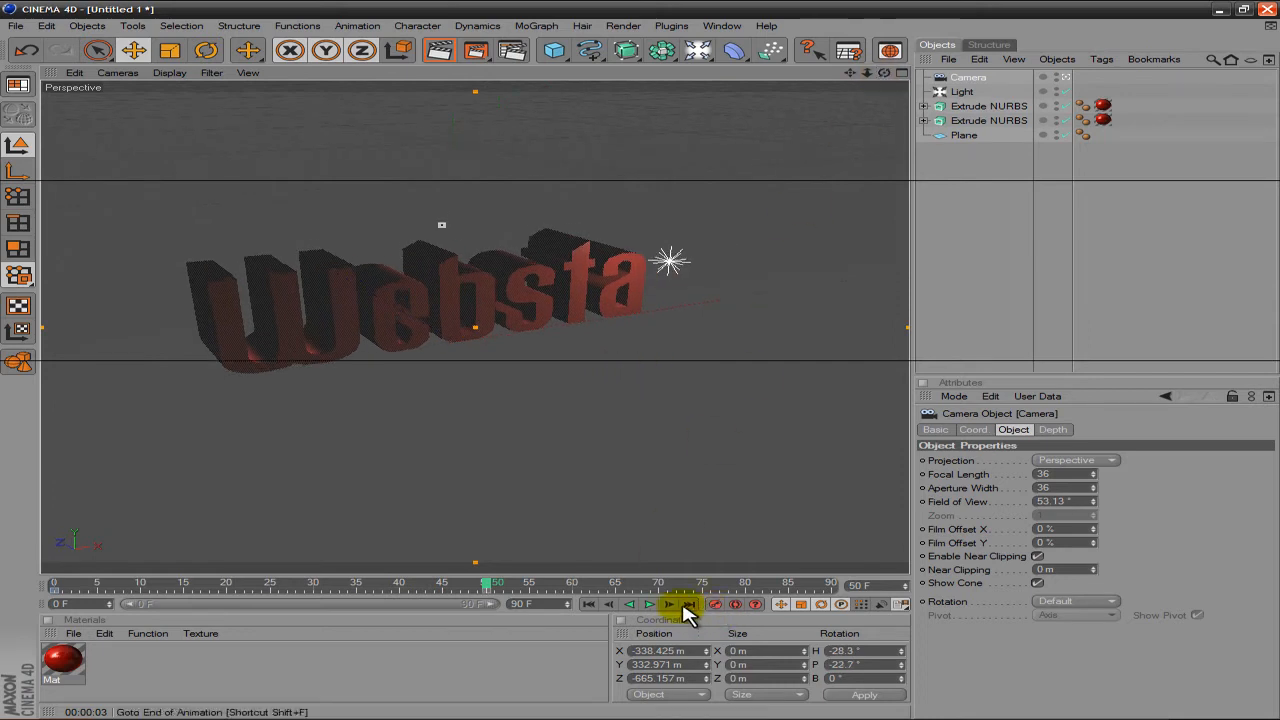
Play the camera animation from the start, stop it and return to frame 0.
click(594, 604)
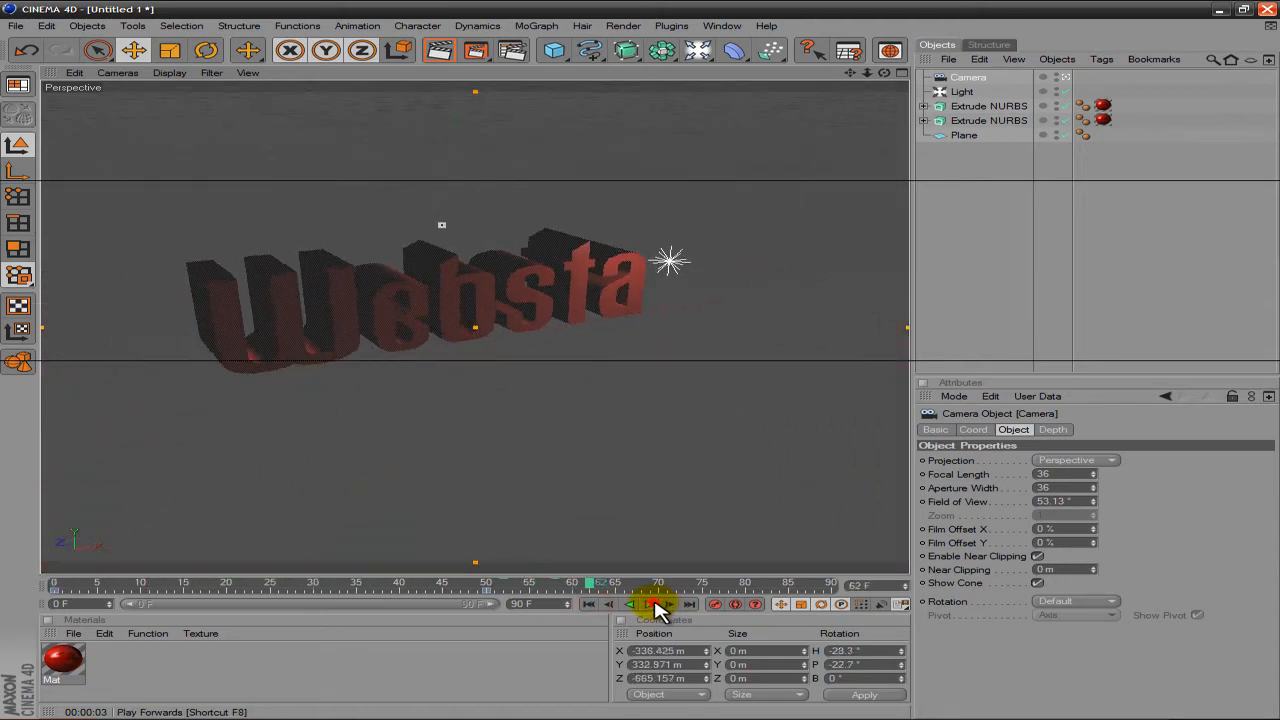
click(655, 605)
click(588, 604)
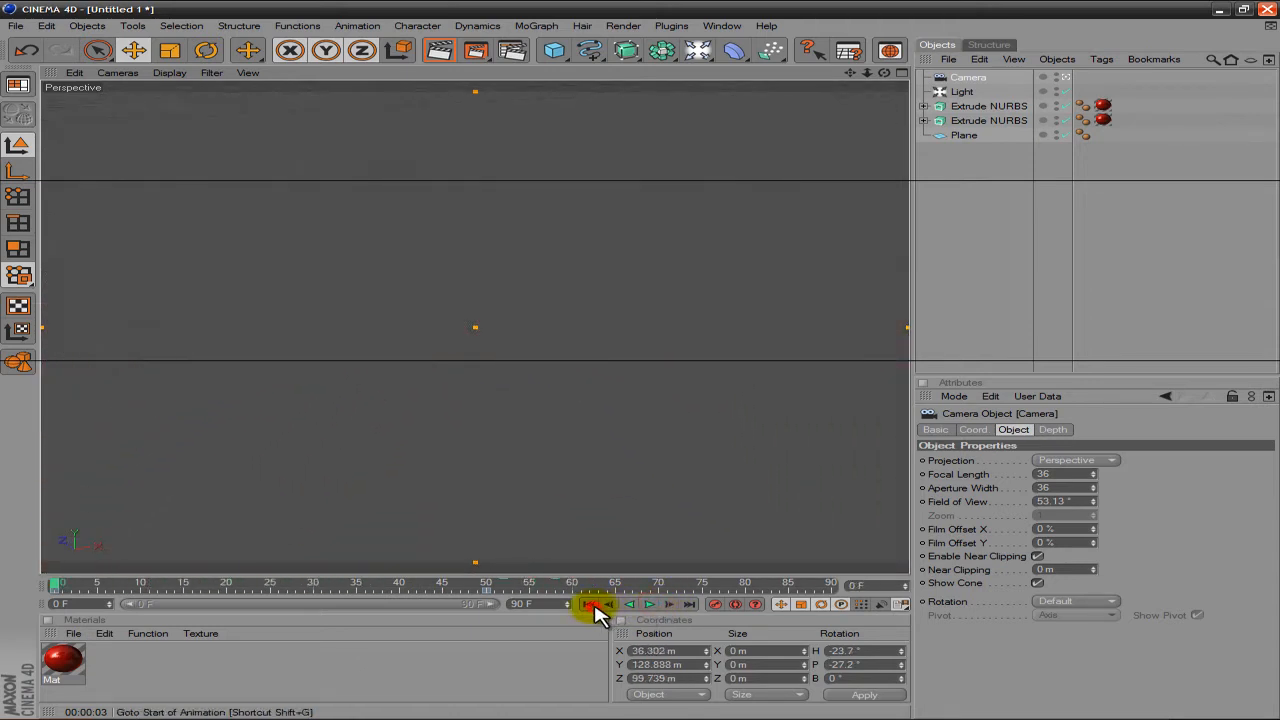
Move the current time to frame 90 and extend the animation length to 500 frames.
click(488, 583)
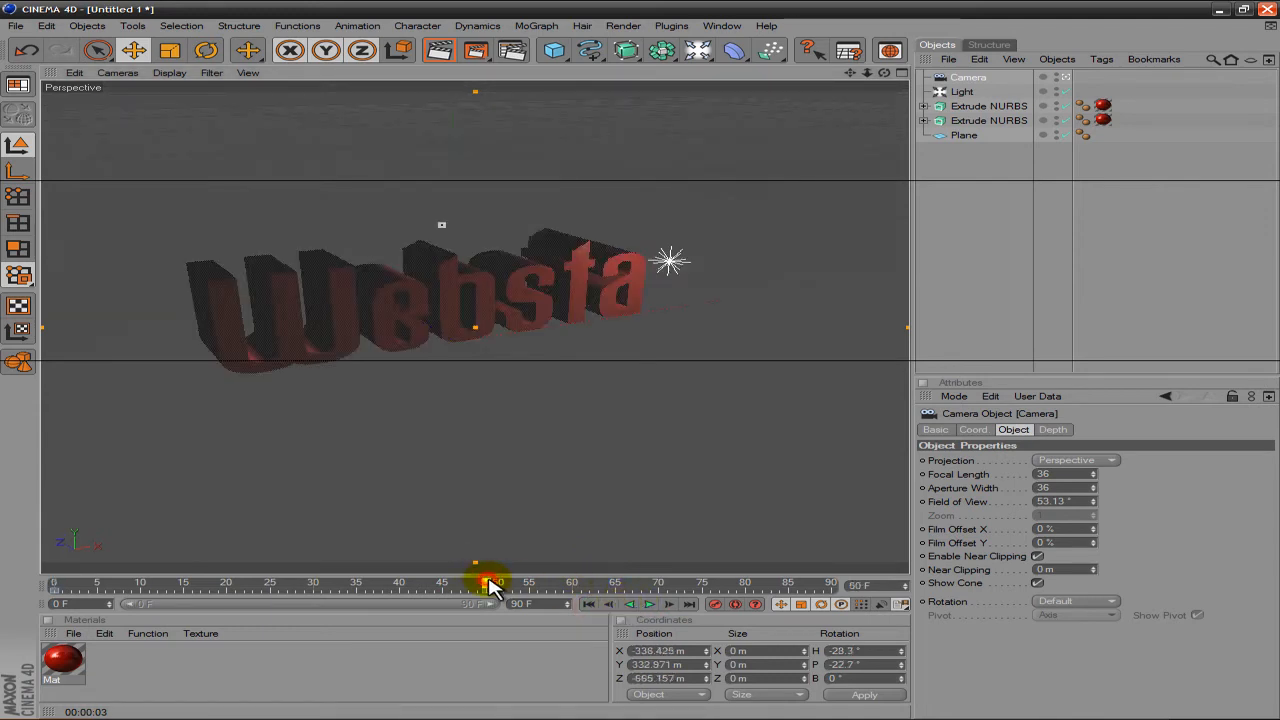
drag(522, 585, 857, 591)
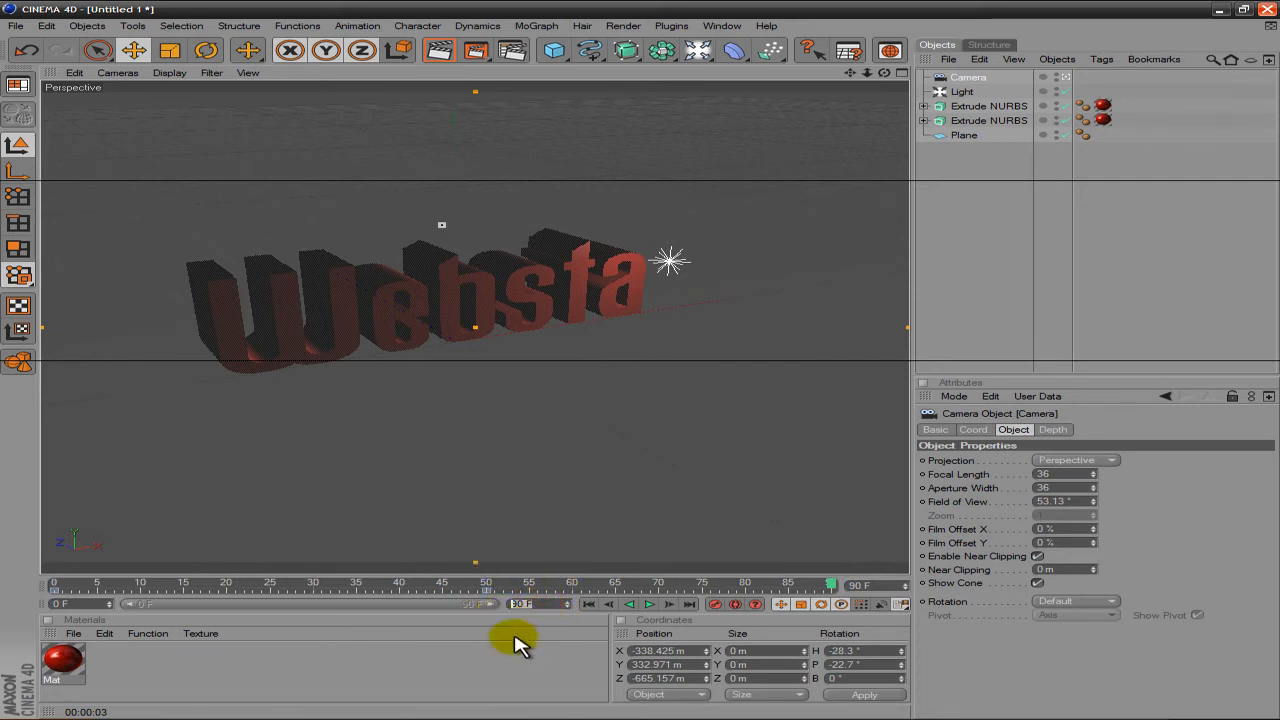
key(Return)
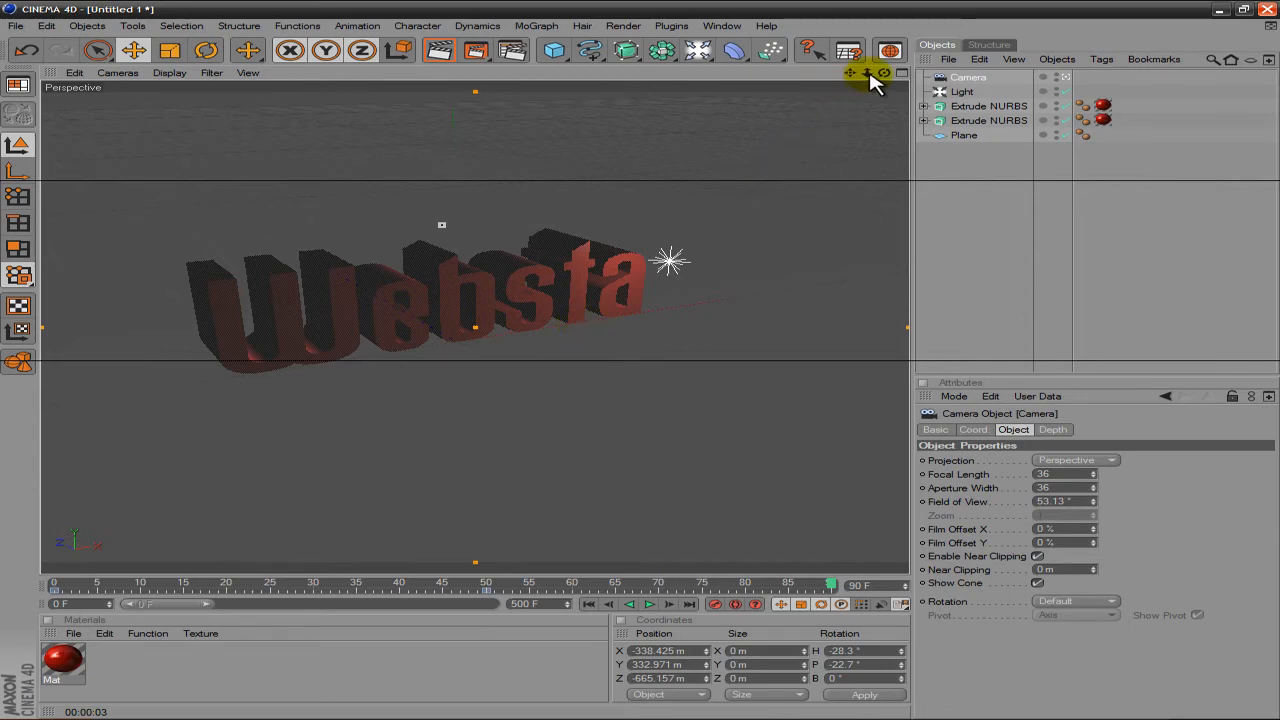
Move the camera through the text to about X 13 m, Y 24 m, Z 90 m, pitch -17°, and record a keyframe at frame 90.
drag(868, 73, 508, 370)
scroll(620, 366, up, 5)
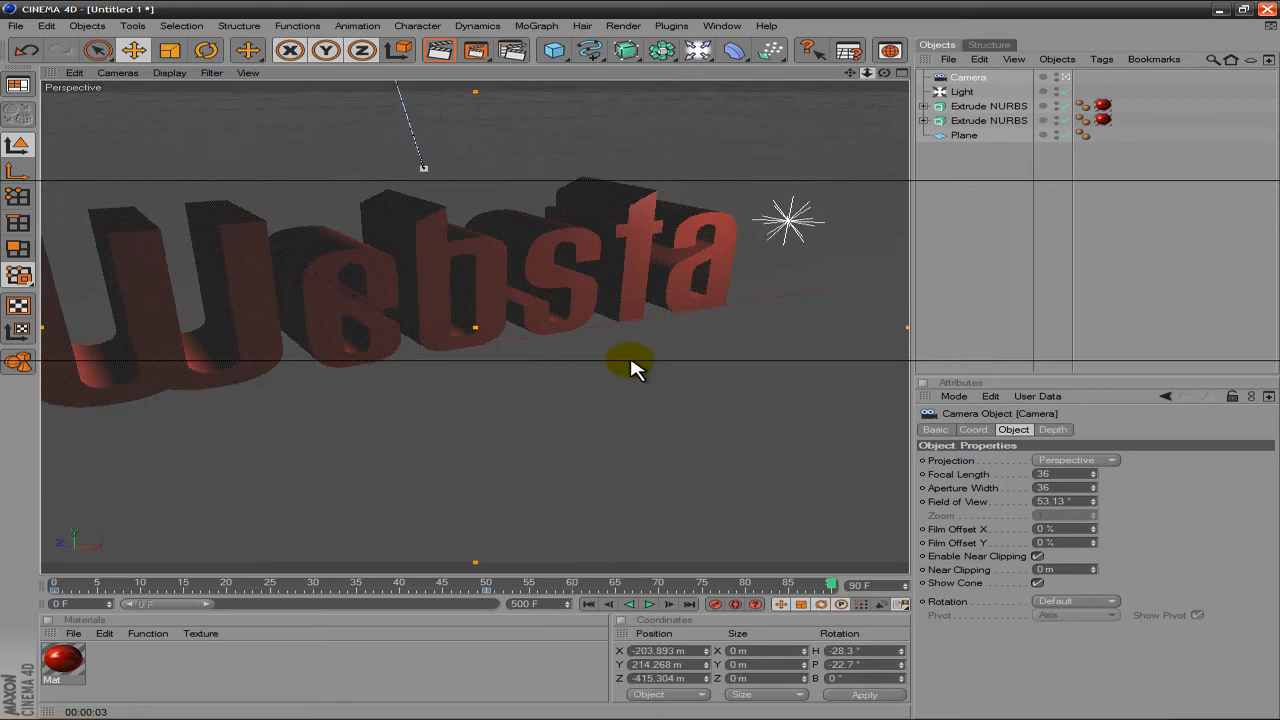
drag(851, 72, 643, 372)
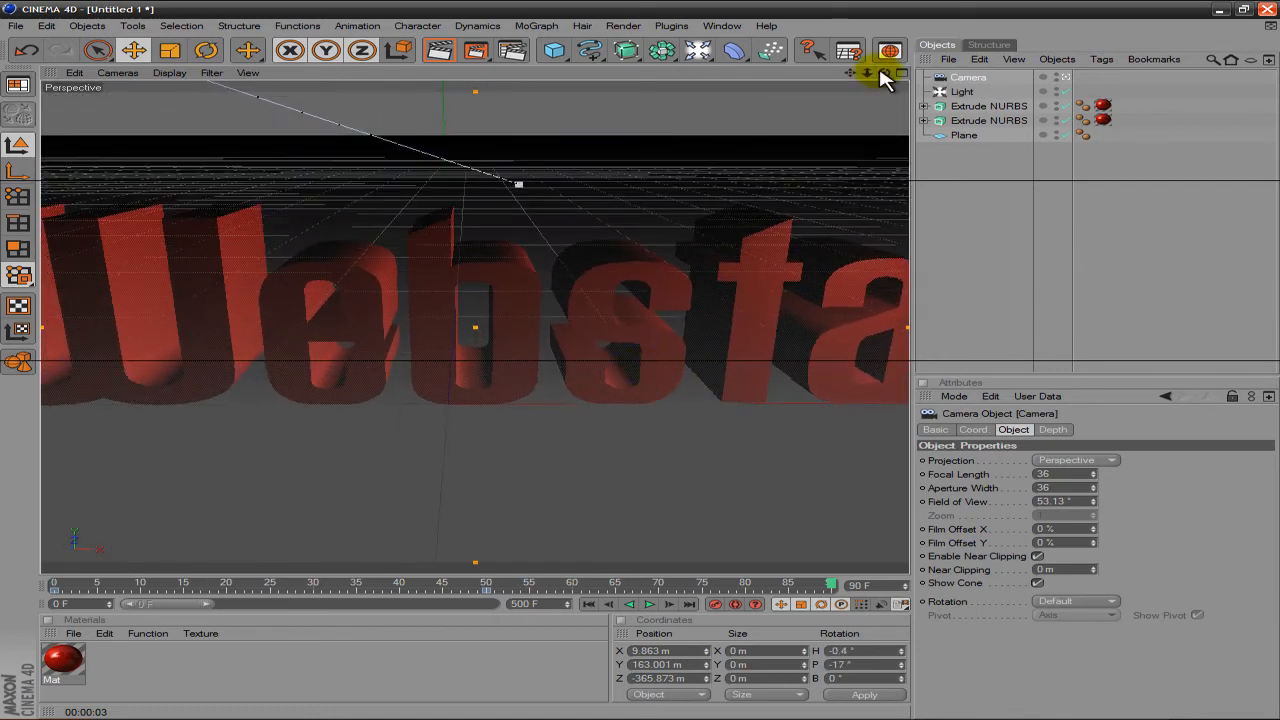
drag(864, 72, 643, 366)
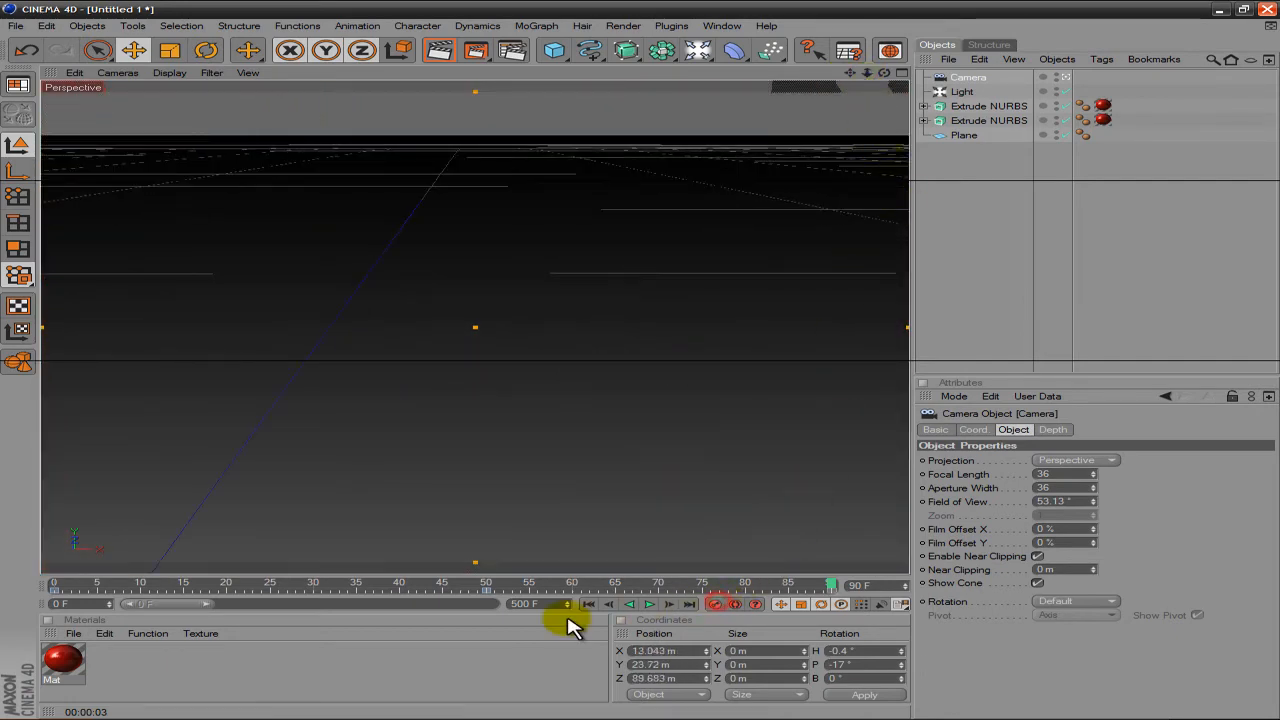
click(723, 606)
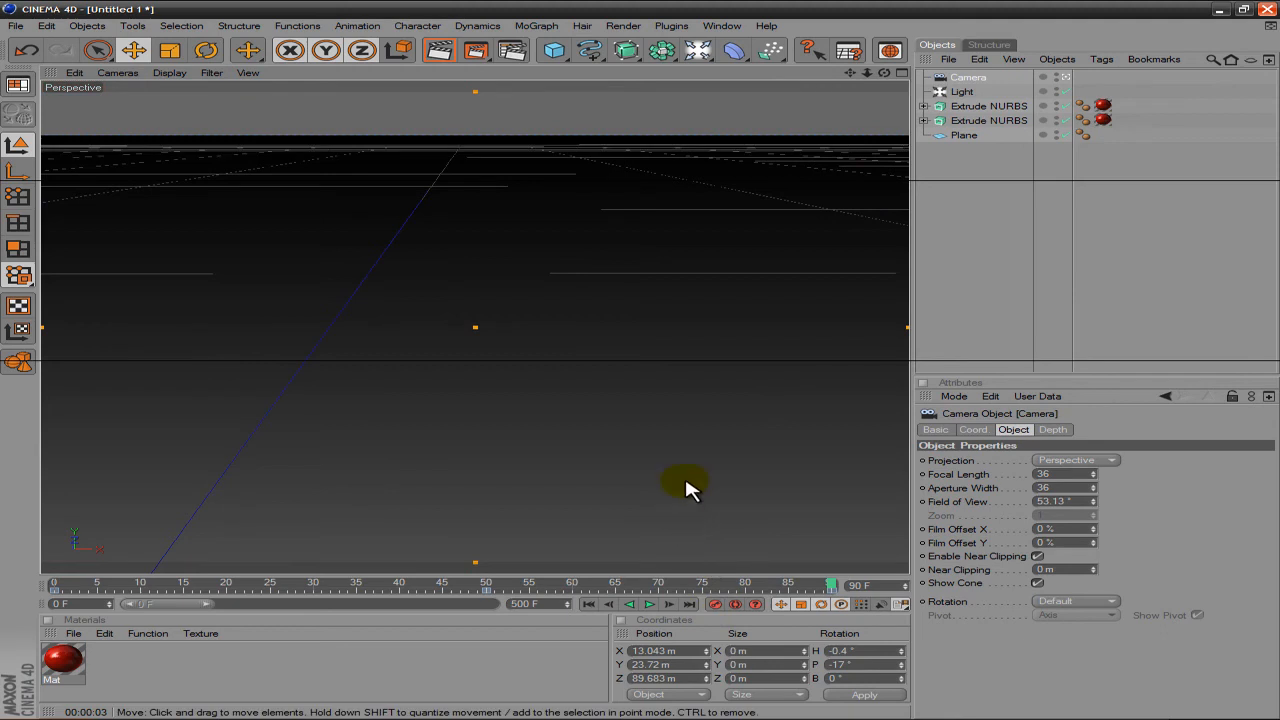
Play the full three-keyframe camera animation from frame 0, stop it and rewind to the start.
click(590, 606)
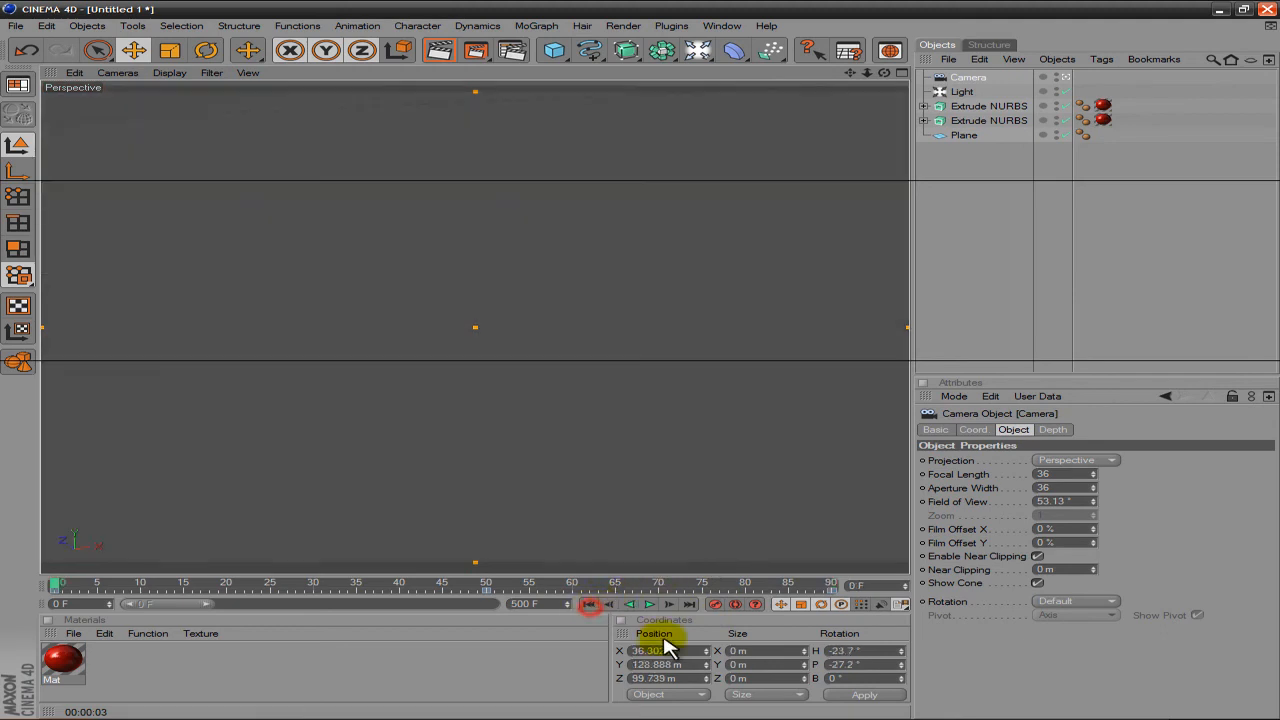
click(650, 605)
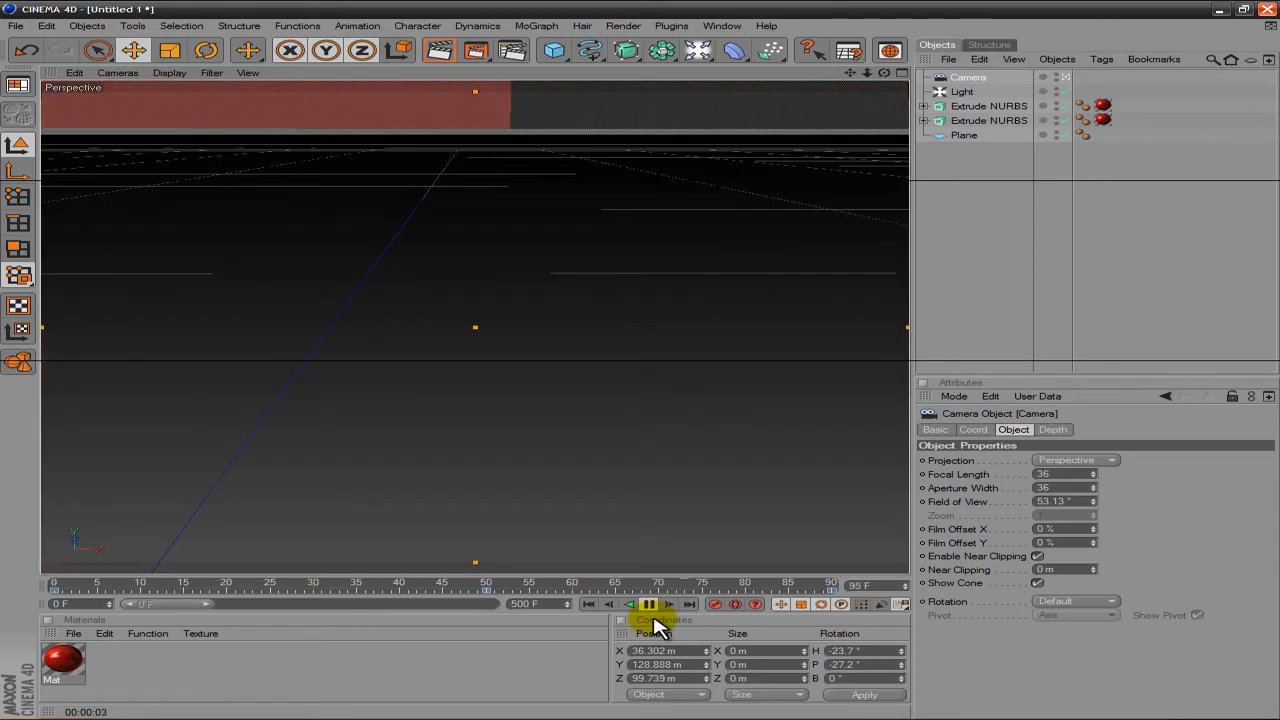
click(648, 604)
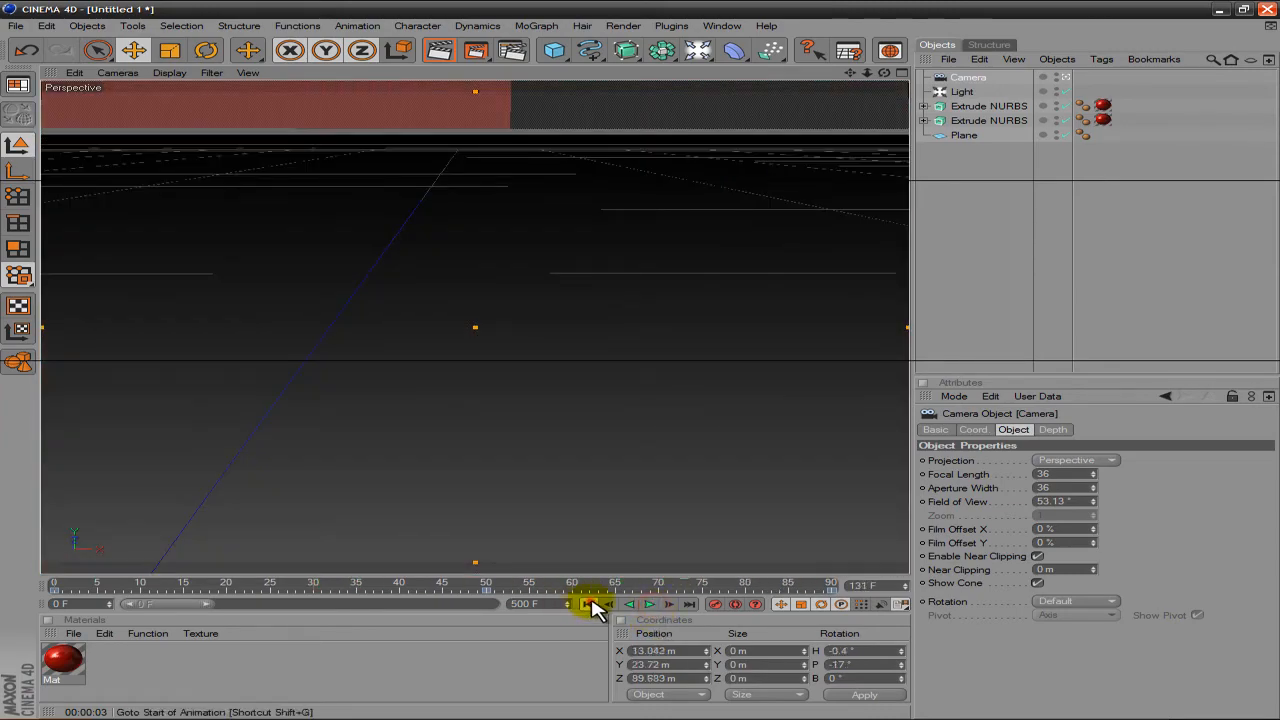
click(591, 605)
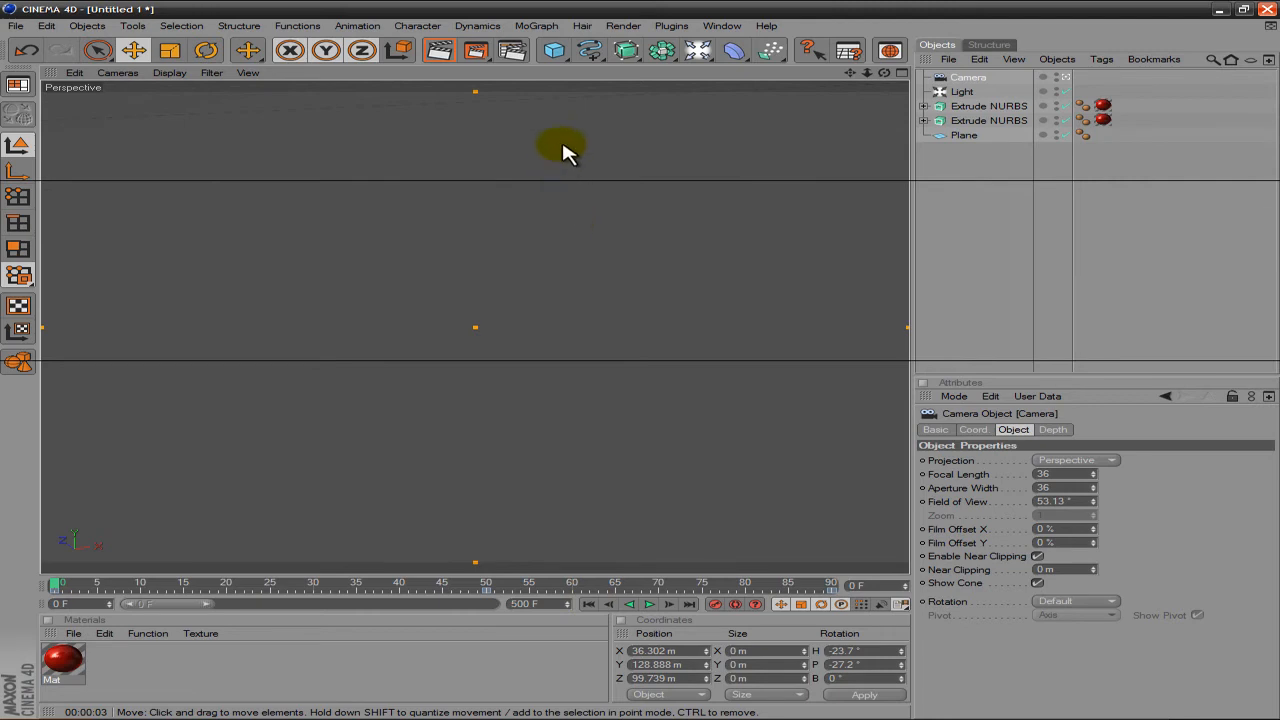
Set the render output size to 1280 x 720 pixels and the end of the frame range to 92.
click(512, 57)
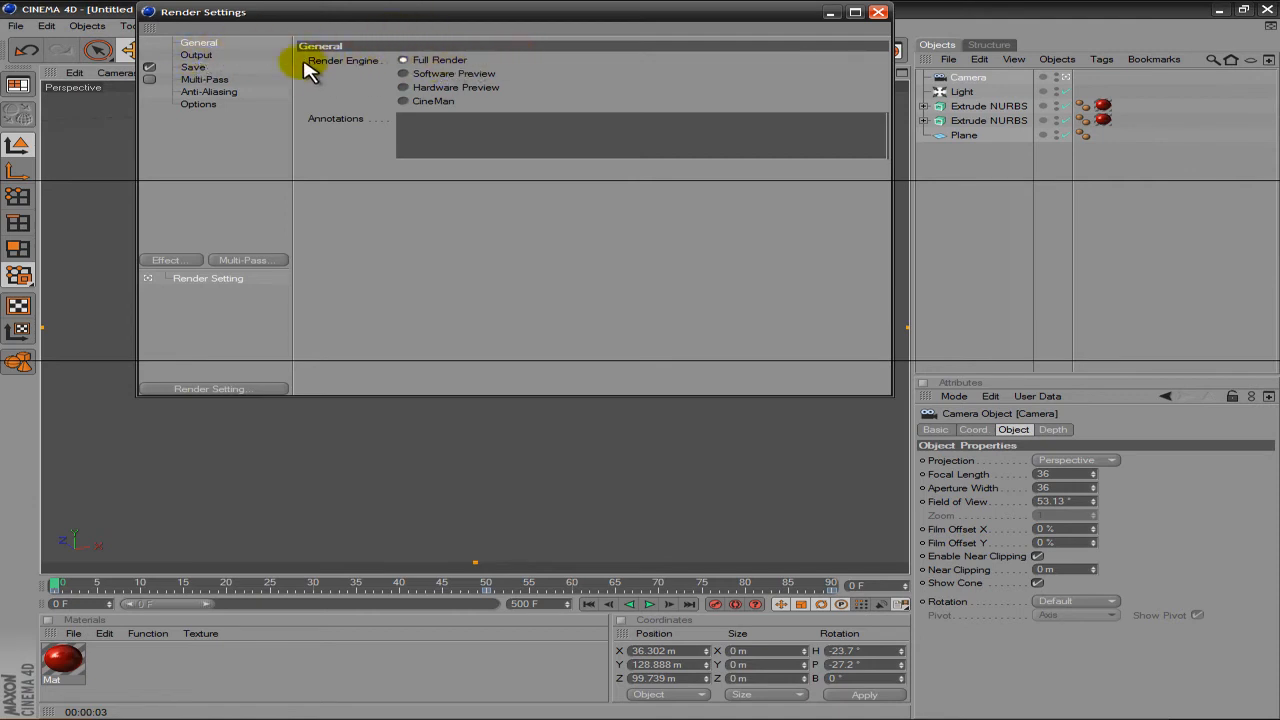
click(197, 55)
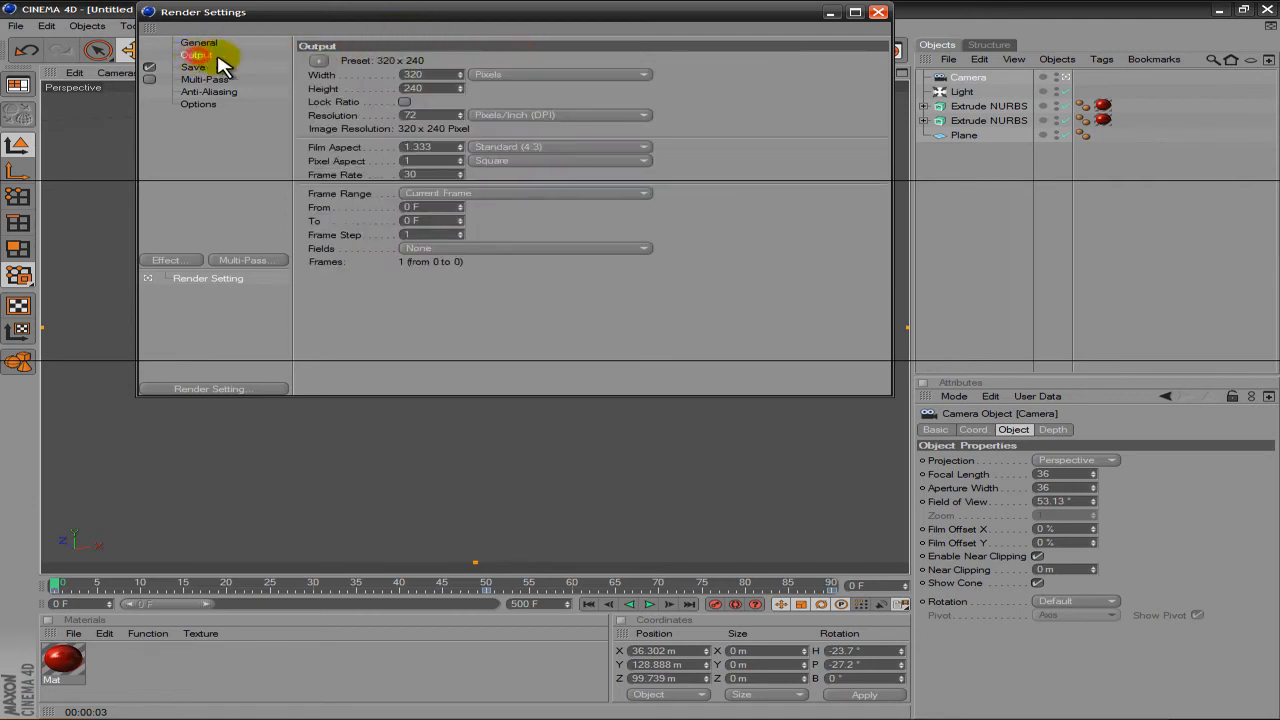
double_click(418, 75)
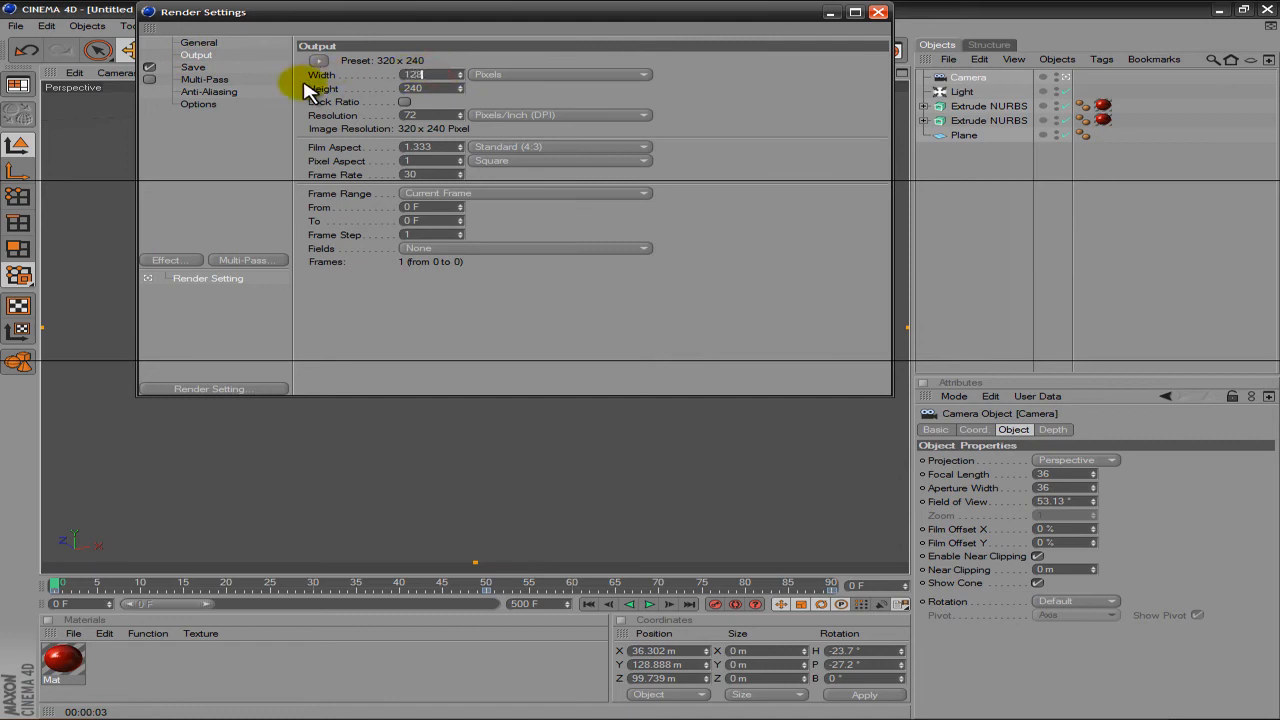
text(1280)
key(Tab)
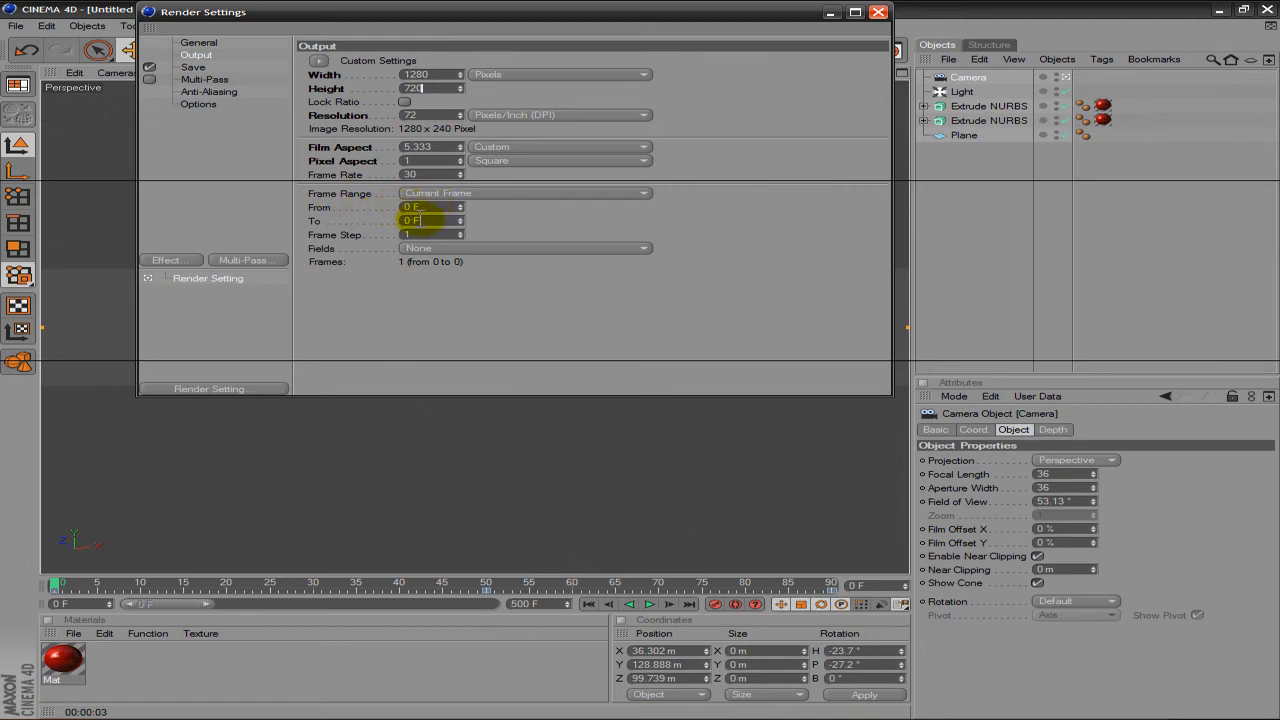
click(415, 219)
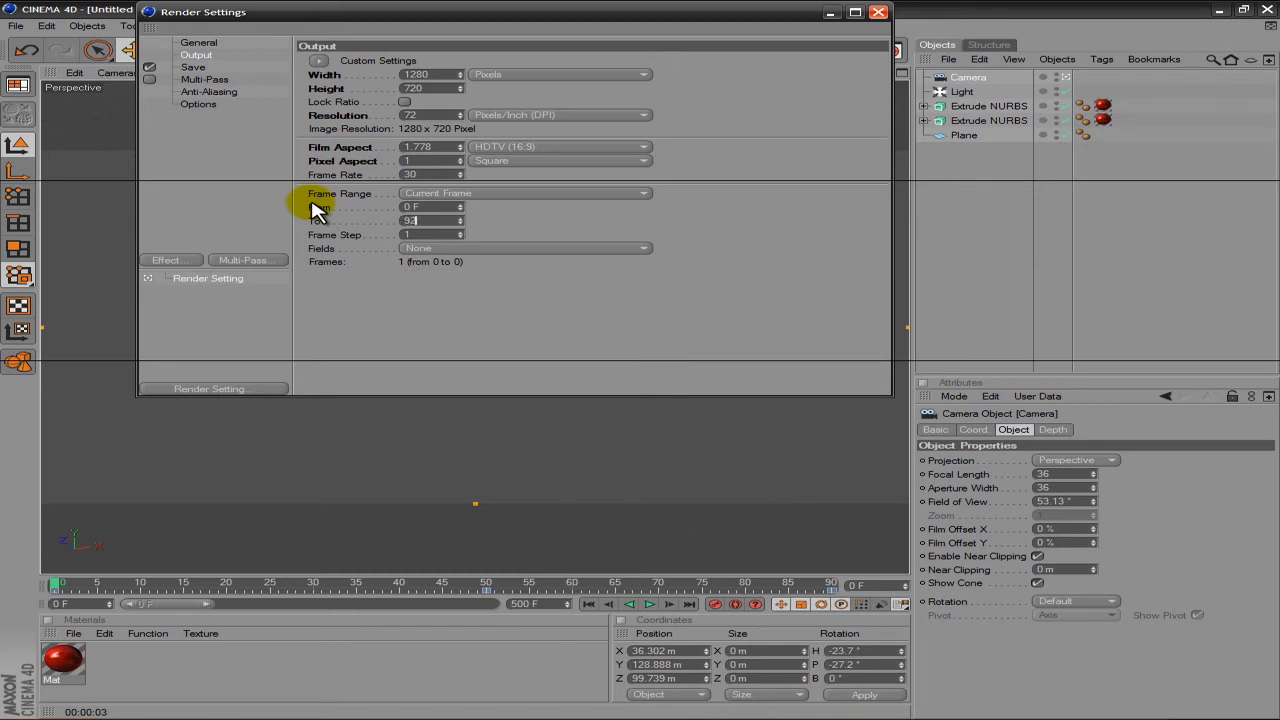
Set the render to save on the Desktop as TEst in QuickTime Movie format and close the render settings.
click(193, 67)
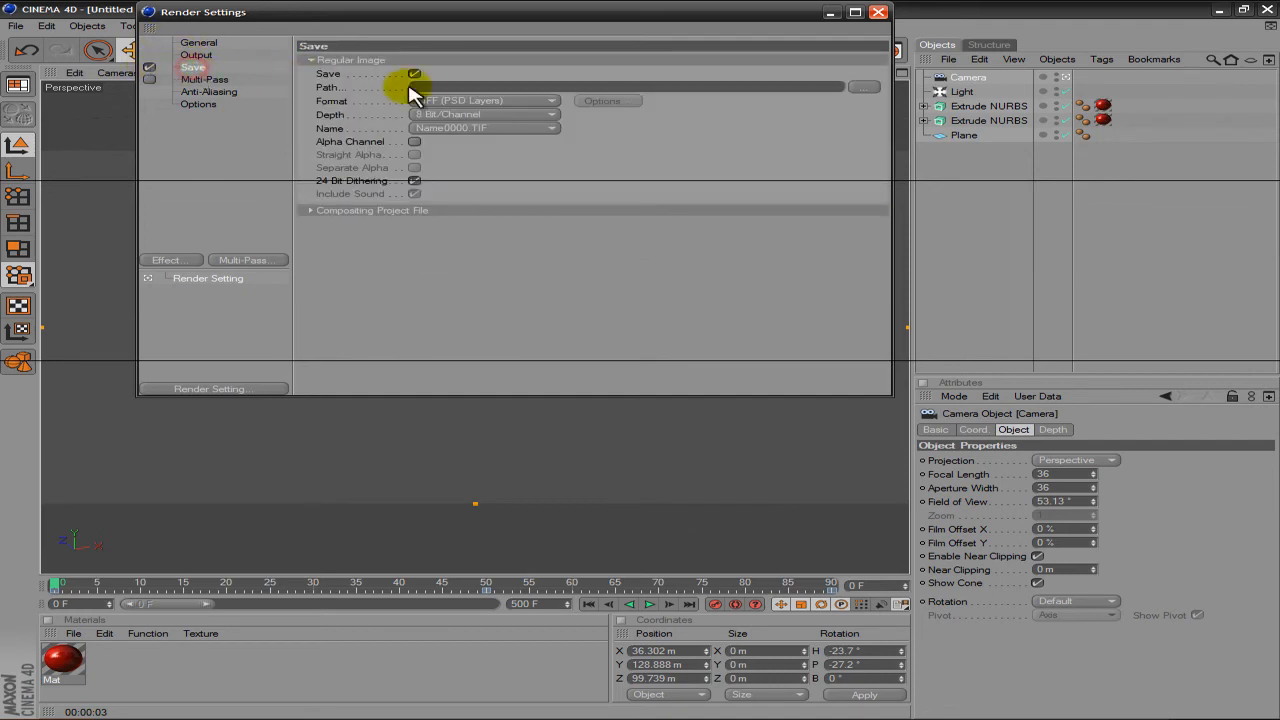
click(862, 88)
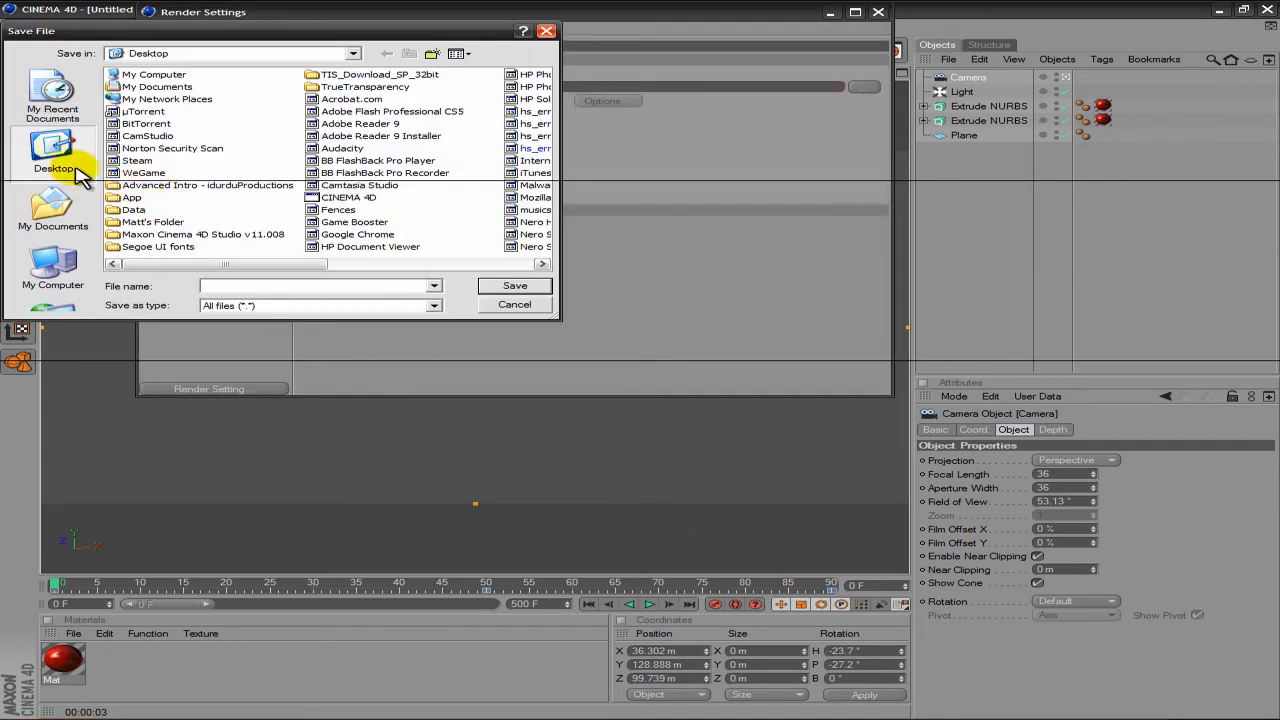
click(64, 165)
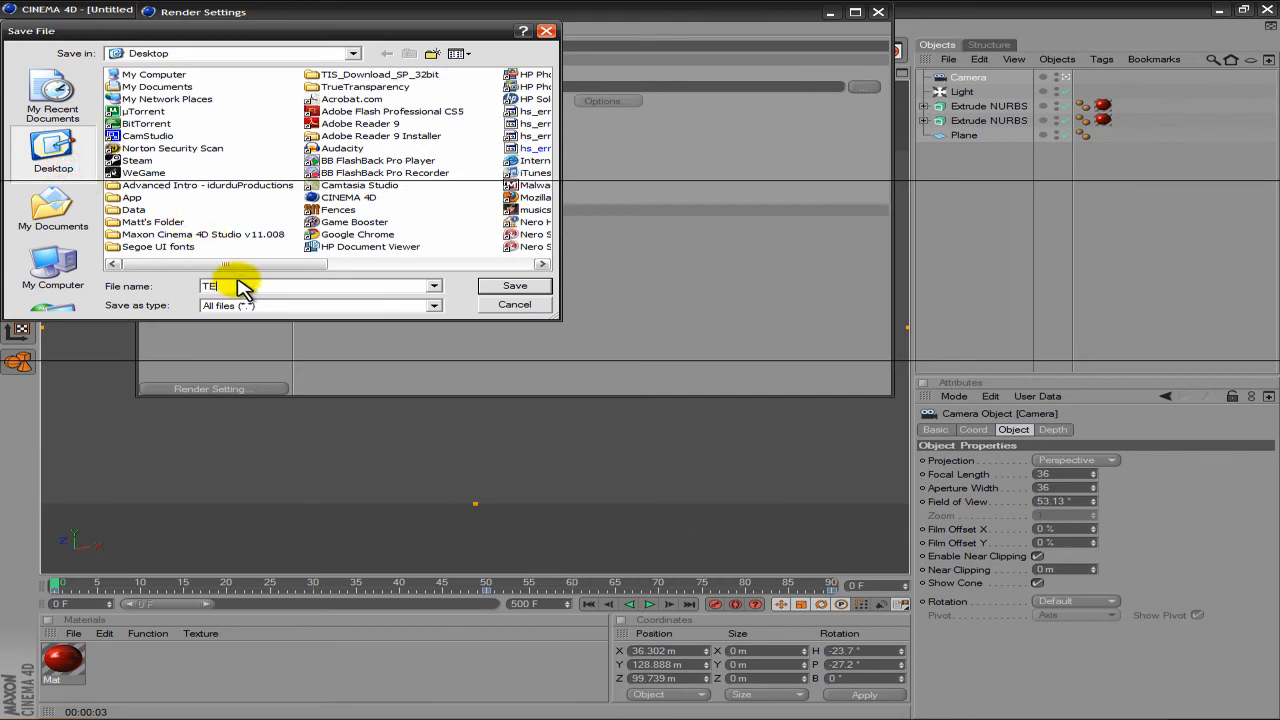
click(540, 288)
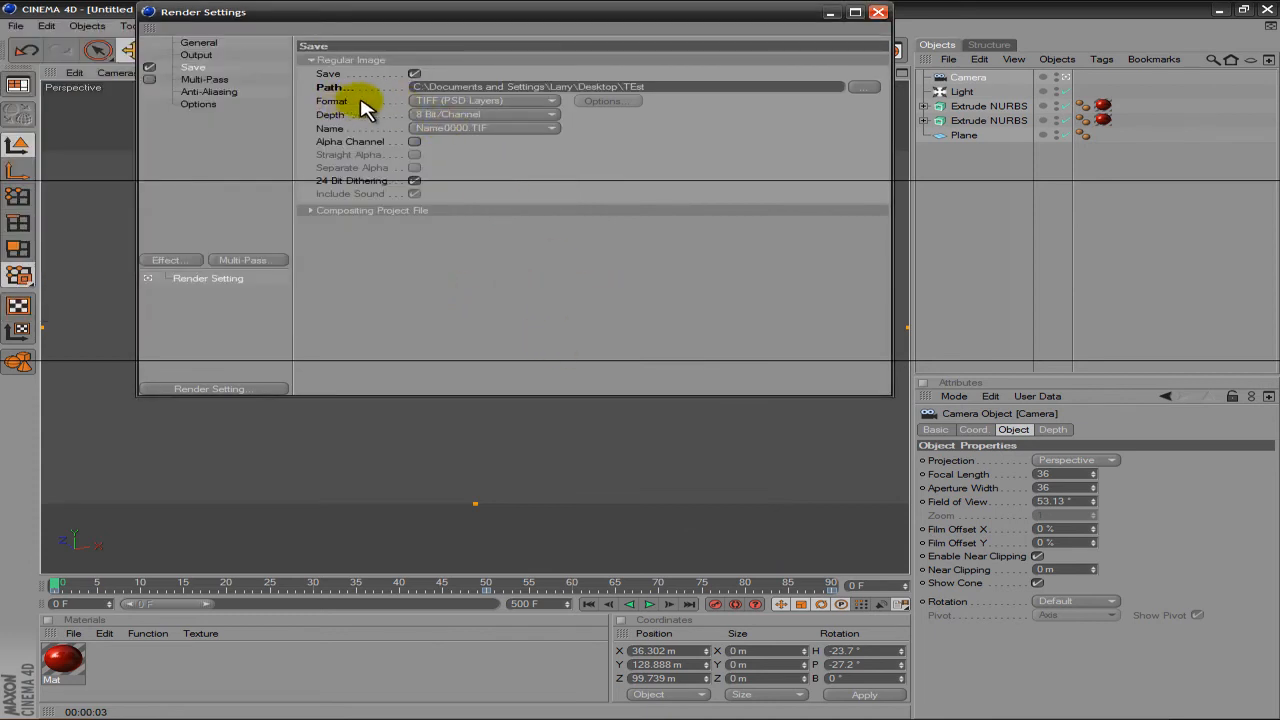
click(425, 101)
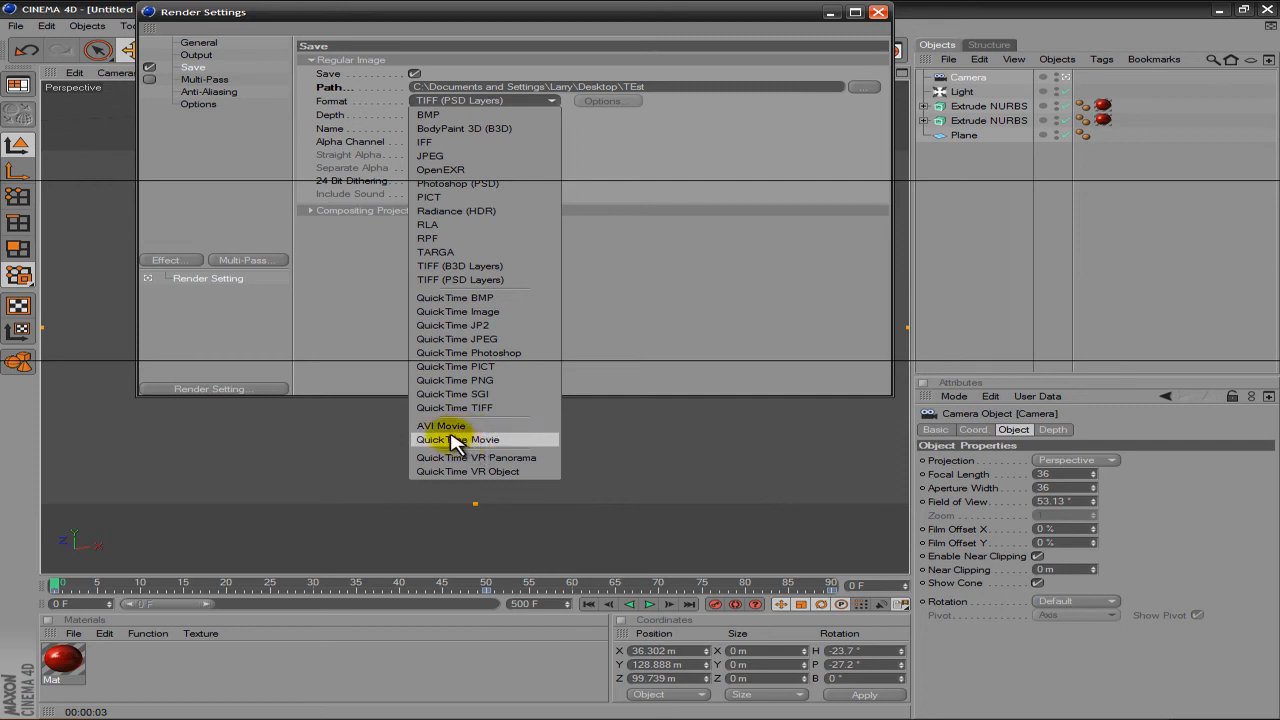
click(455, 440)
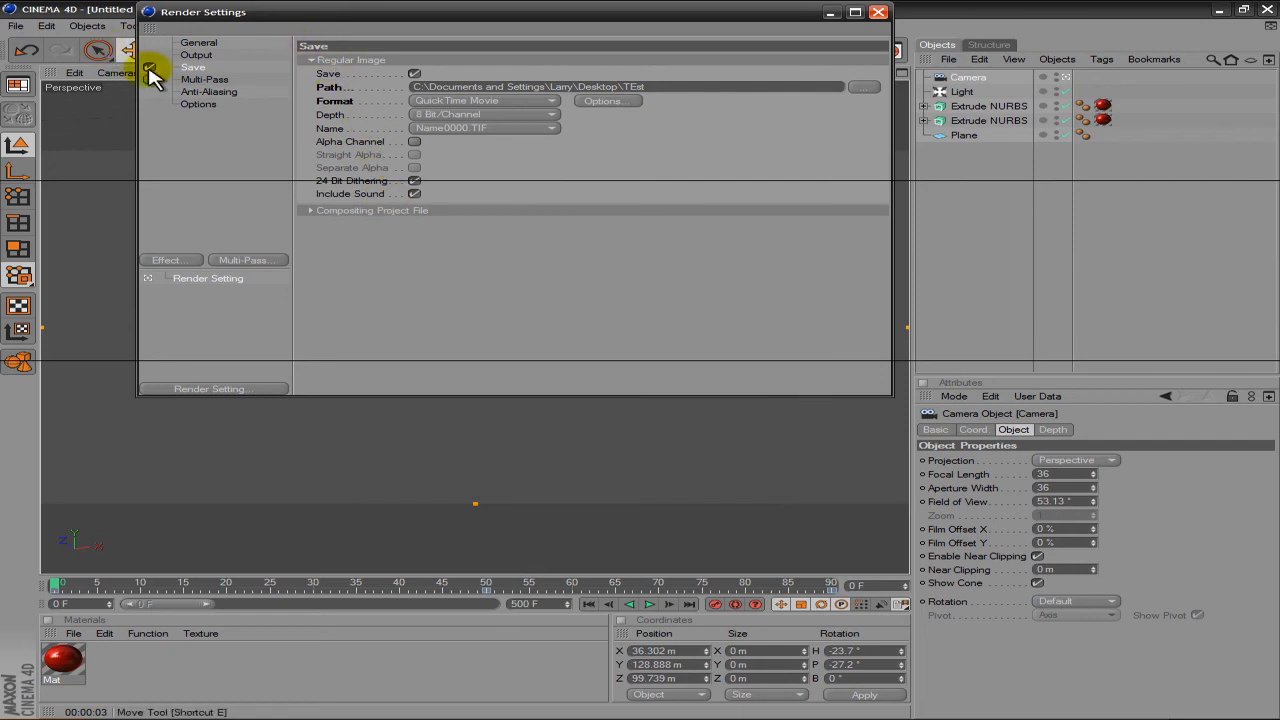
click(205, 80)
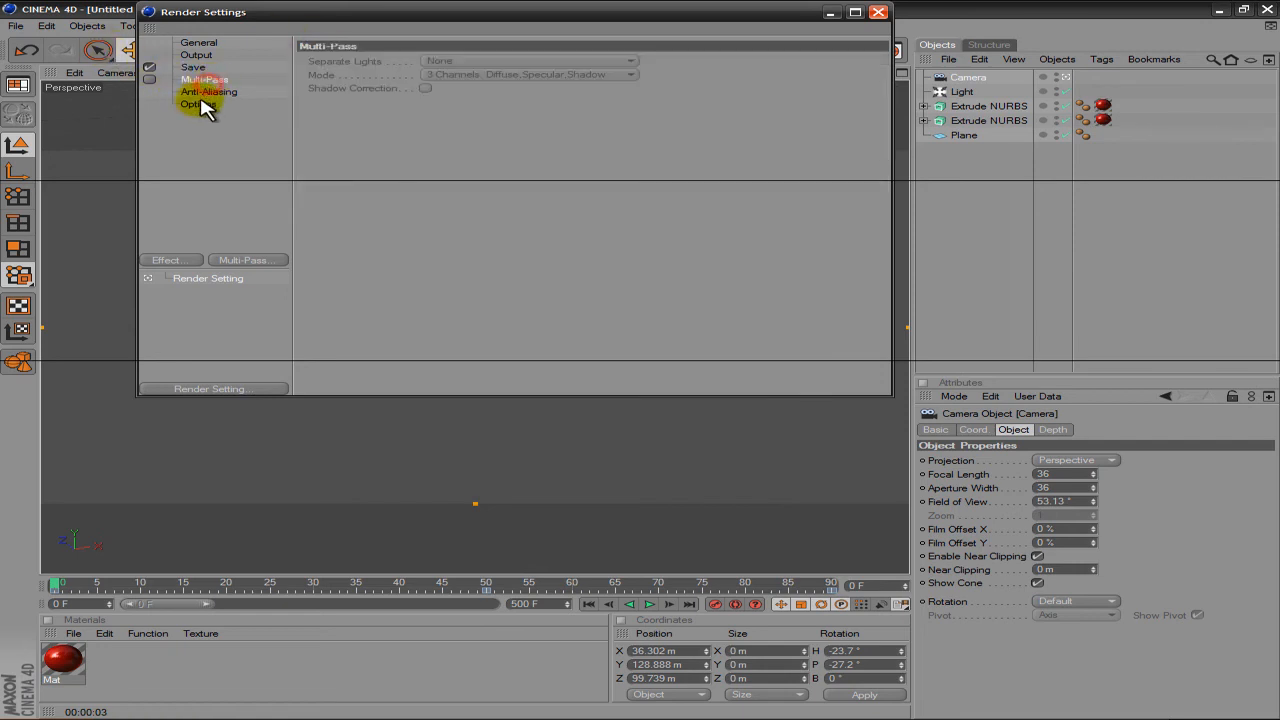
click(198, 104)
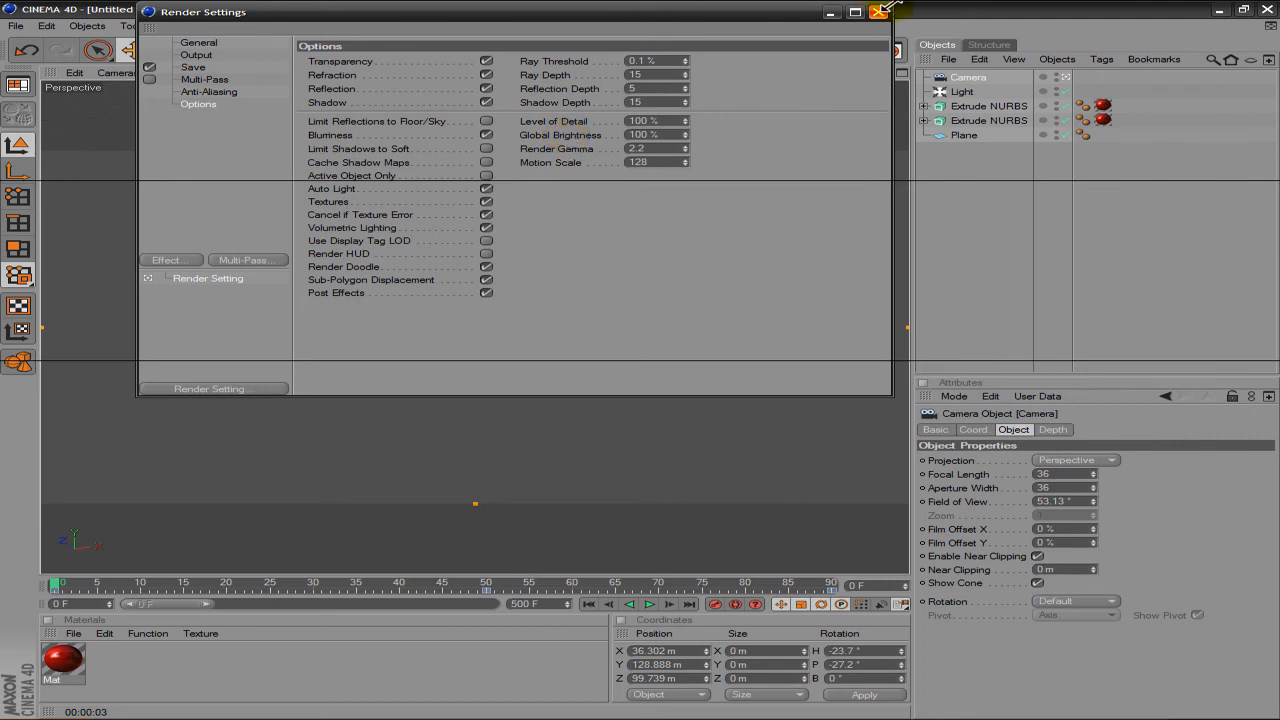
click(879, 12)
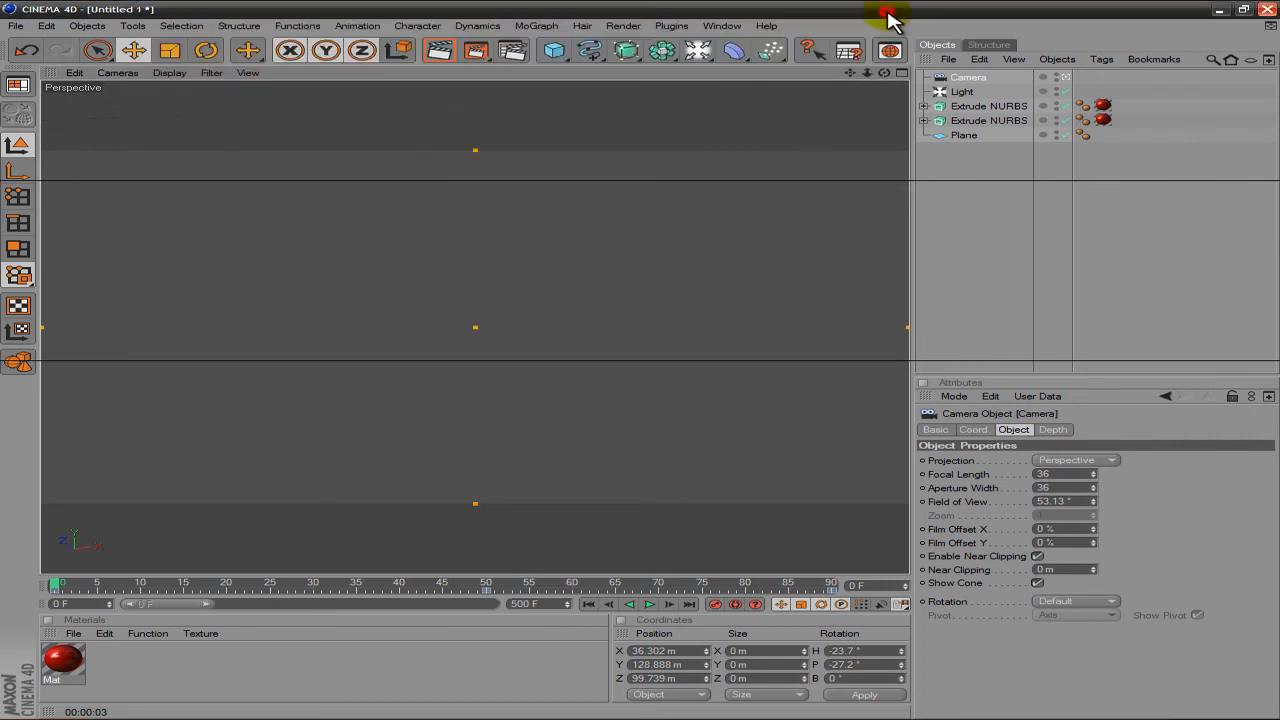
Render the animation to the Picture Viewer.
click(487, 55)
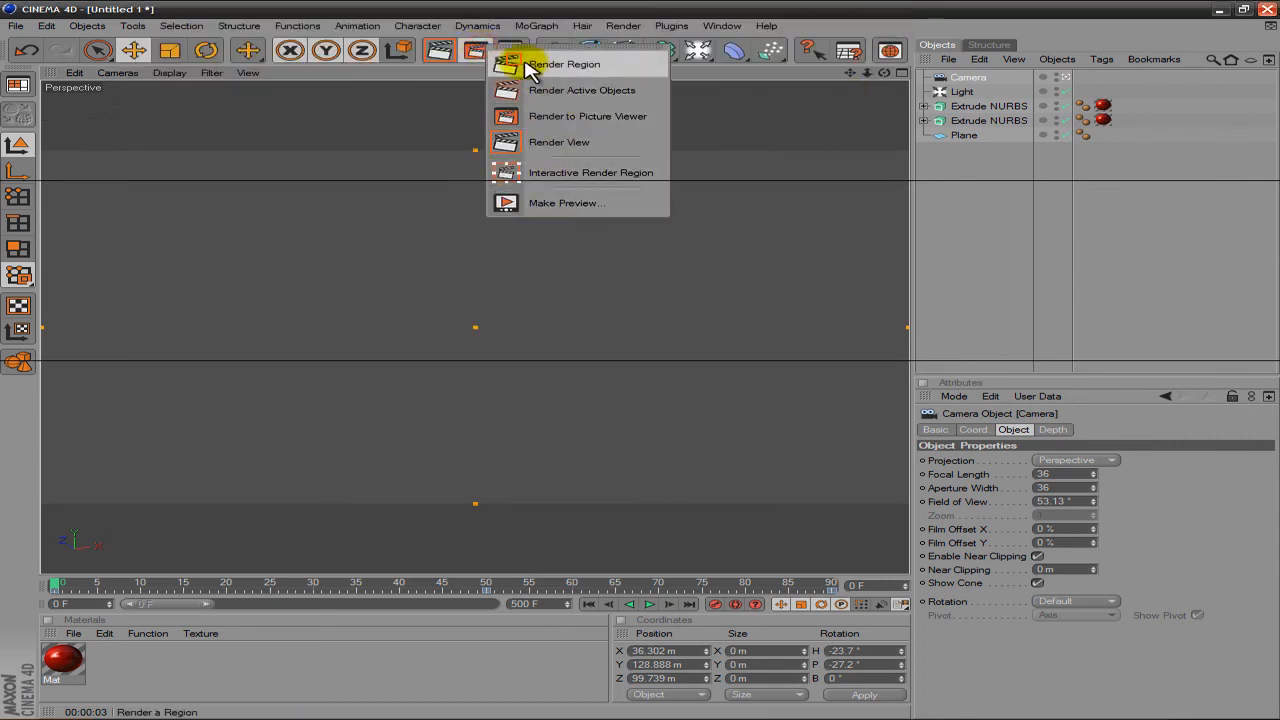
click(475, 12)
click(484, 48)
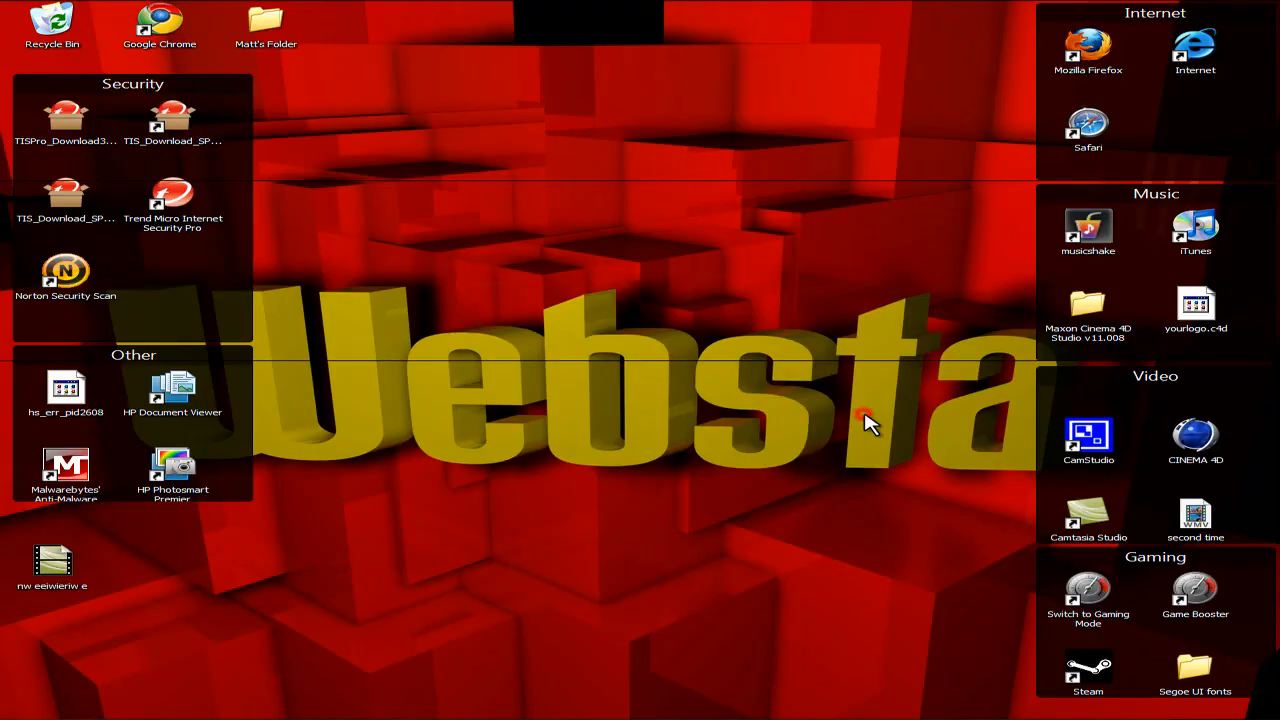
Switch to the Windows desktop and hide its icon groups to view the Websta wallpaper.
click(864, 414)
double_click(766, 361)
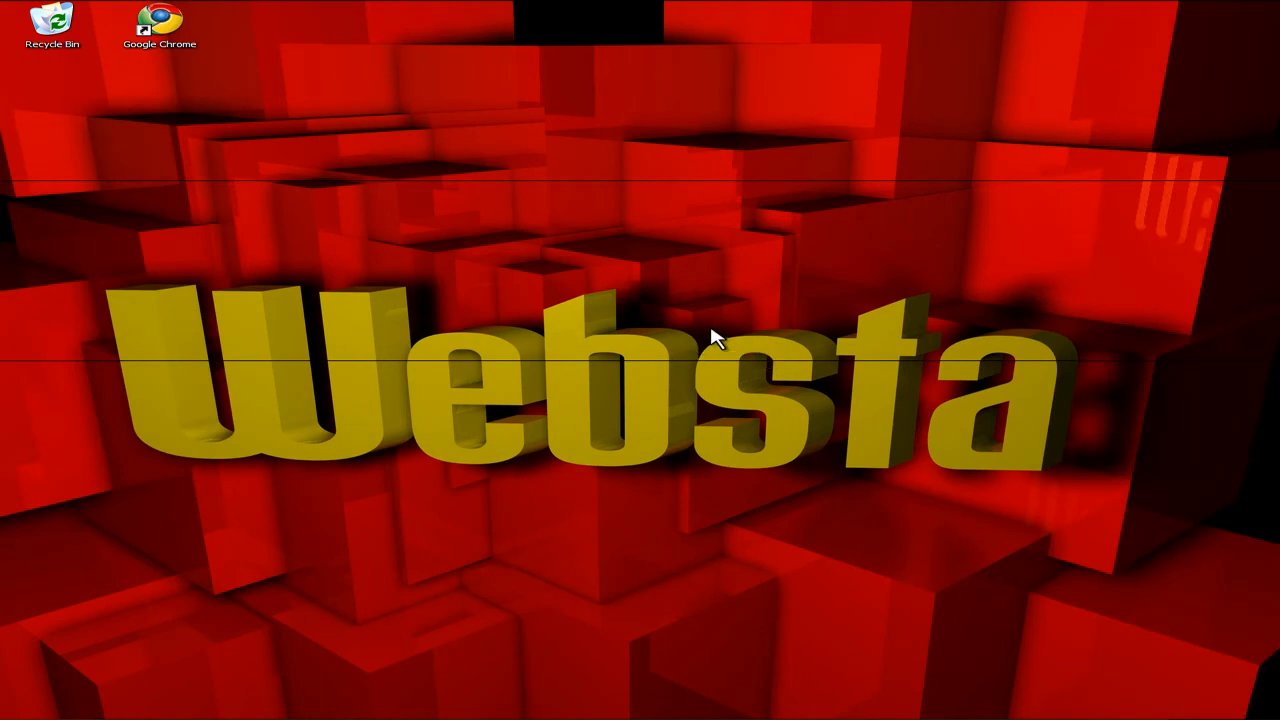
drag(1278, 1, 3, 717)
click(186, 560)
right_drag(133, 257, 1065, 514)
drag(4, 218, 1240, 552)
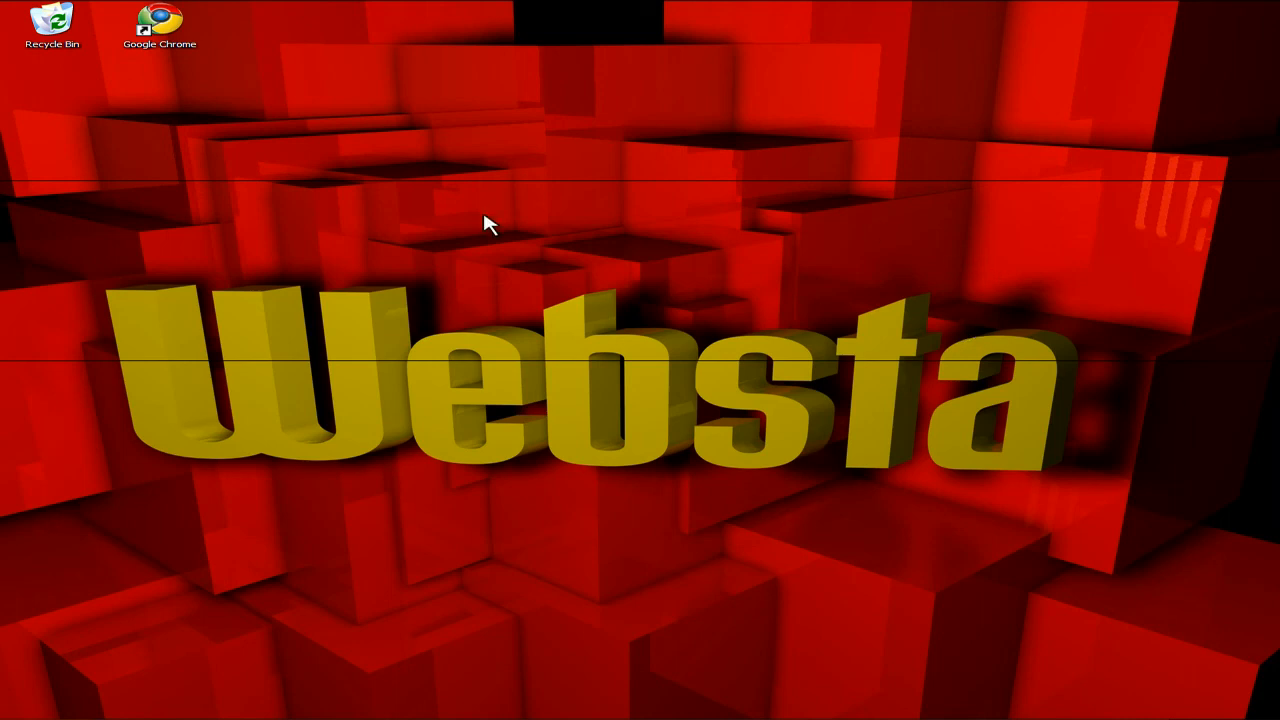